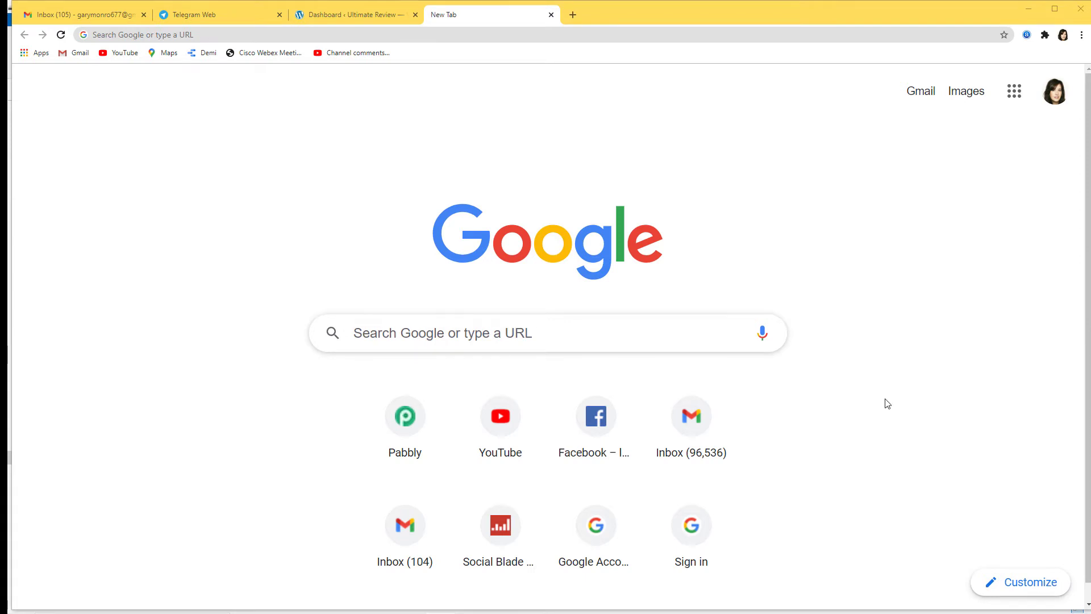
- Go to pabbly.com and open the Connect product page
{"action": "left_click", "coordinate": [259, 36]}
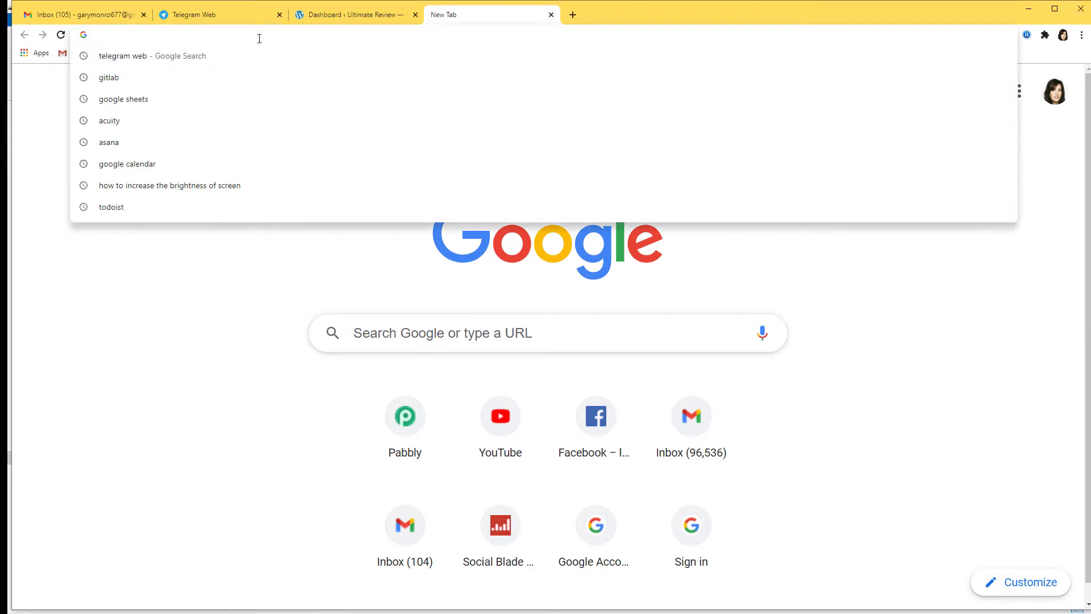
{"action": "type", "text": "pabbly"}
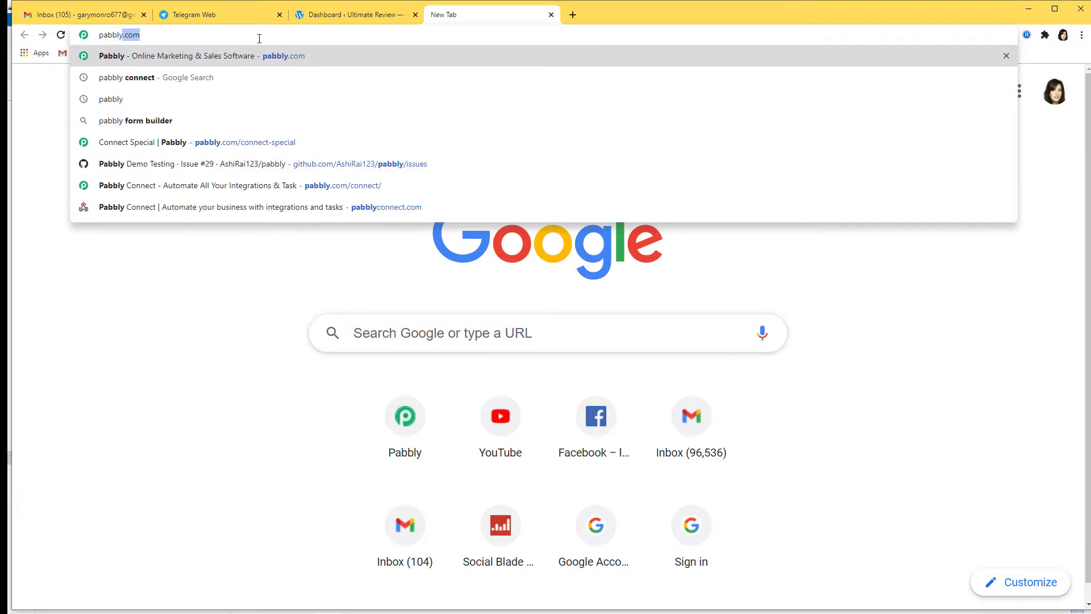
{"action": "type", "text": ".com"}
{"action": "key", "text": "Return"}
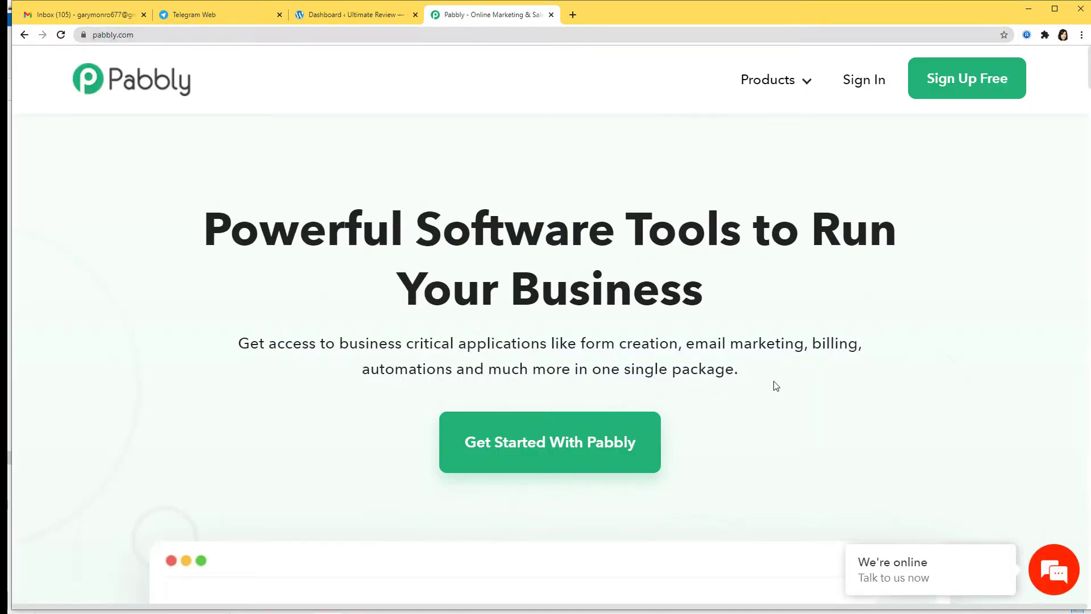
{"action": "mouse_move", "coordinate": [787, 84]}
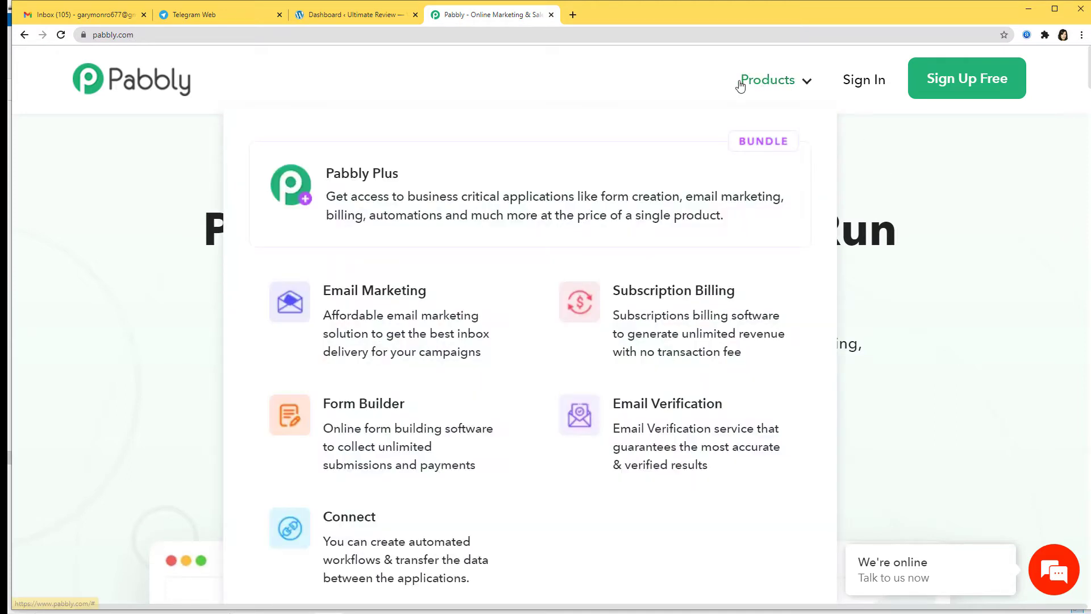
{"action": "left_click", "coordinate": [392, 540]}
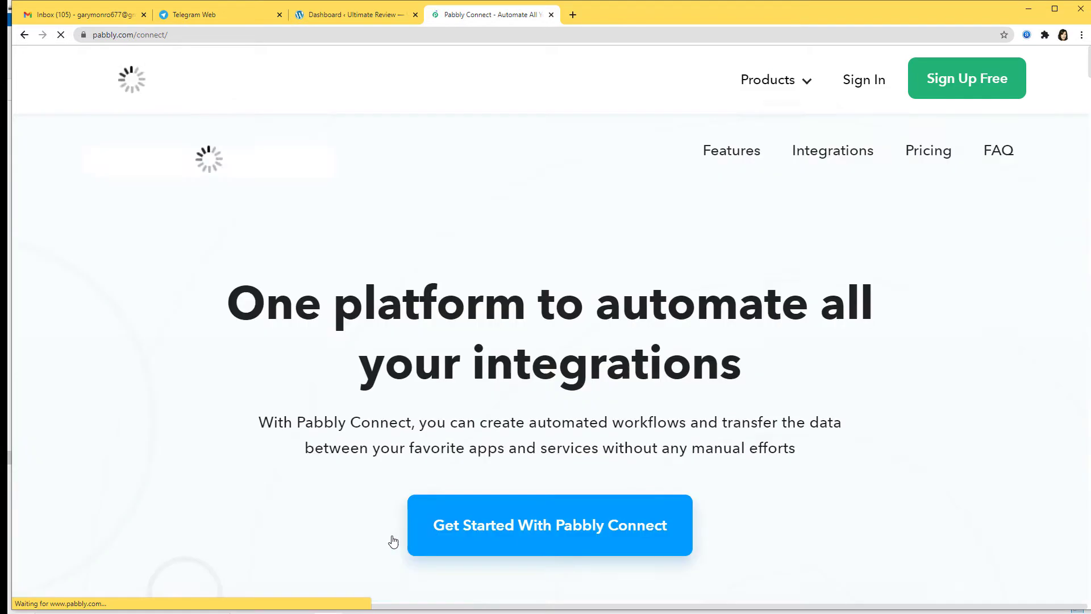
- Sign in to the Pabbly account and access the Connect application
{"action": "left_click", "coordinate": [864, 88]}
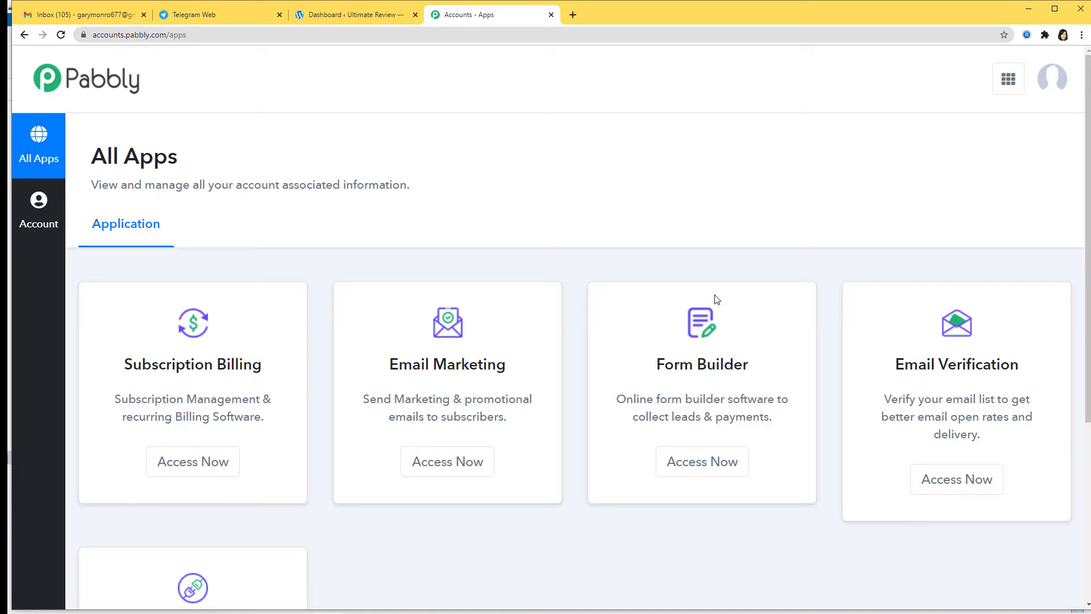
{"action": "scroll", "coordinate": [713, 302], "scroll_direction": "down", "scroll_amount": 5}
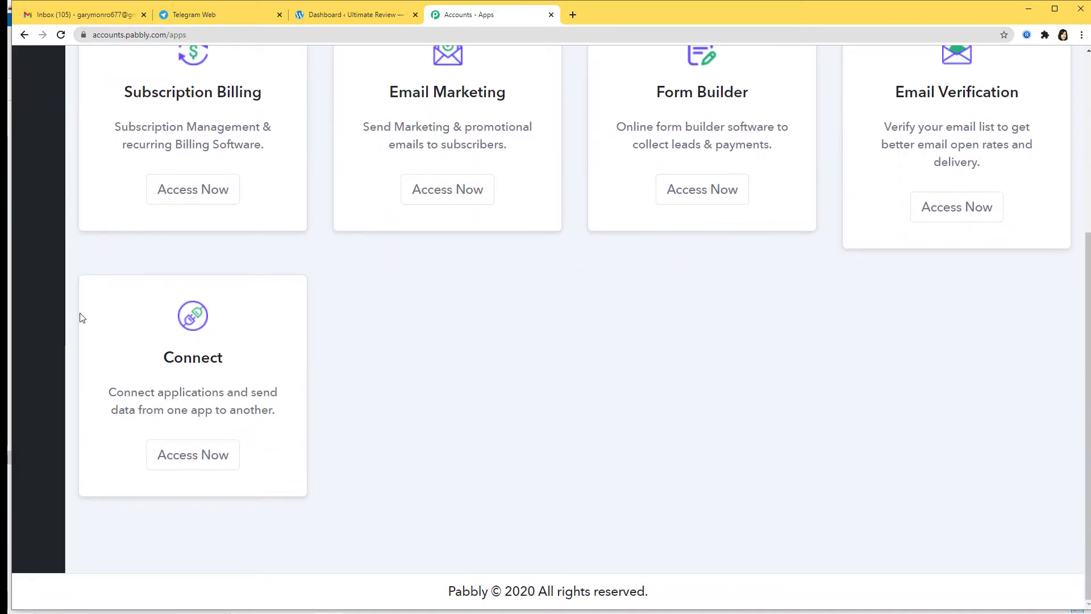
{"action": "left_click", "coordinate": [174, 461]}
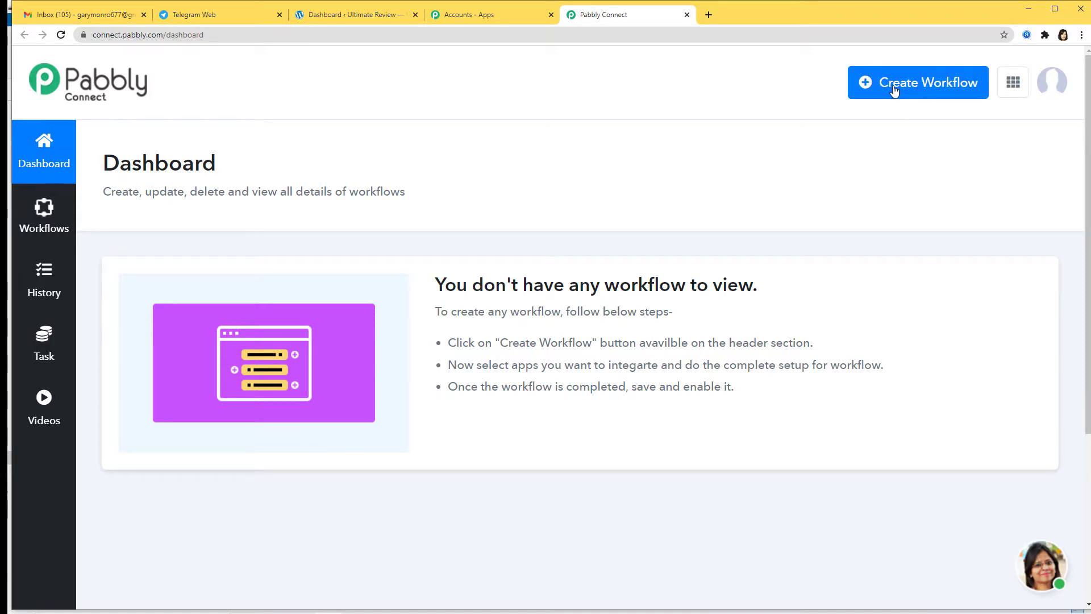
- Create a new workflow named "WordPress to Telegram"
{"action": "left_click", "coordinate": [914, 88]}
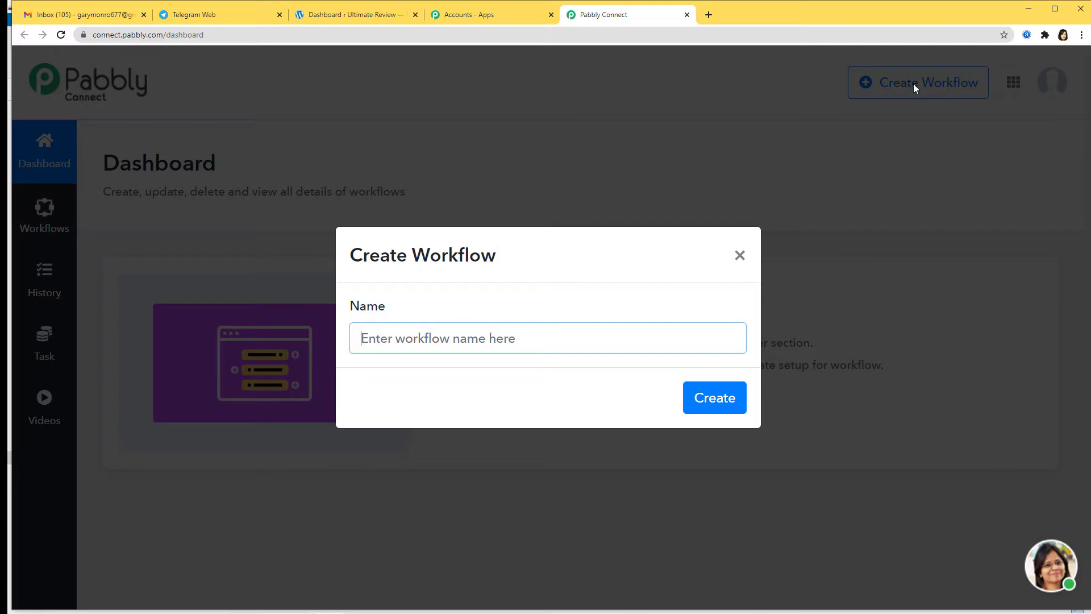
{"action": "type", "text": "W"}
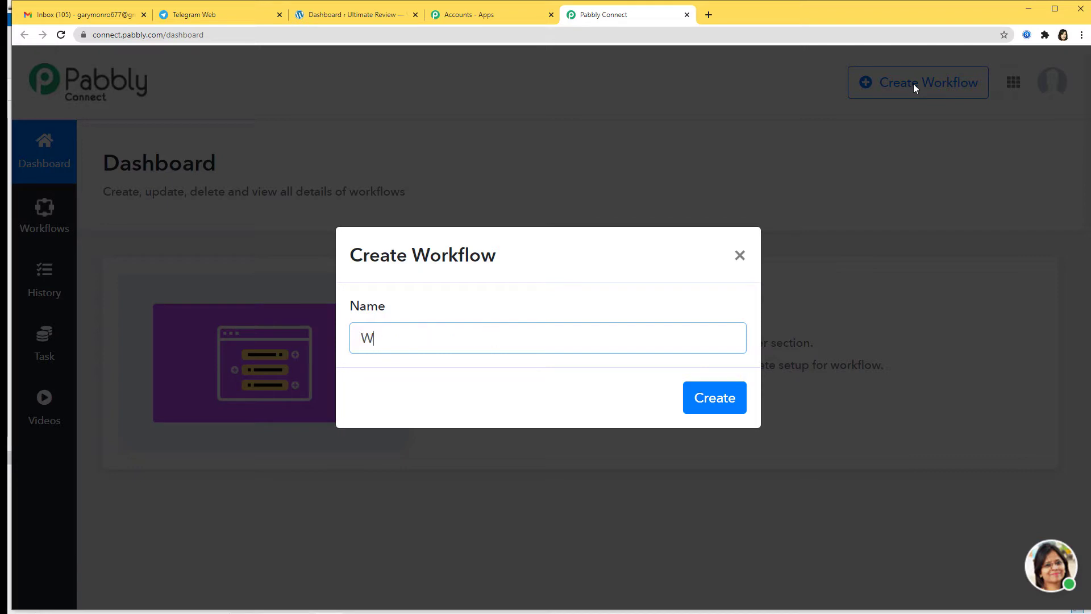
{"action": "type", "text": "ordPress to Telegram"}
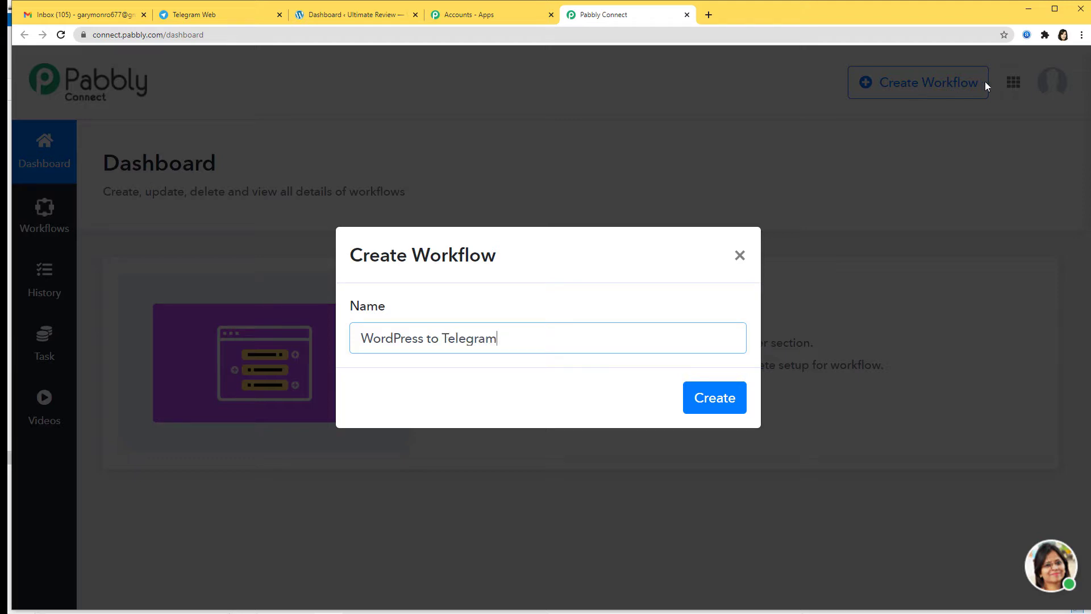
{"action": "left_click", "coordinate": [729, 396]}
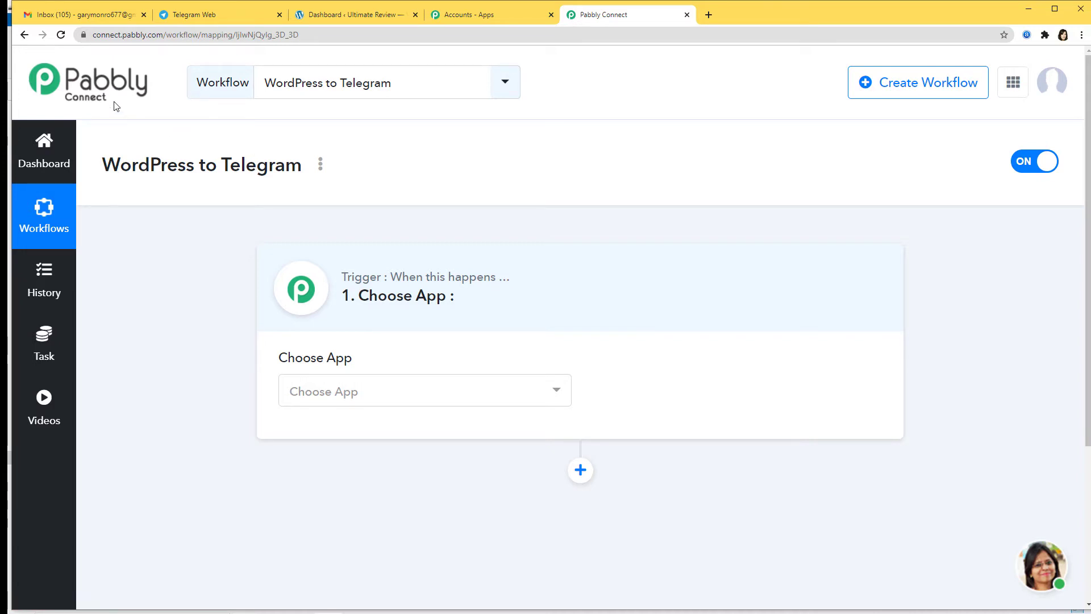
- Set the workflow's trigger app to WordPress with the method New Post Published/Updated
{"action": "left_click", "coordinate": [361, 397]}
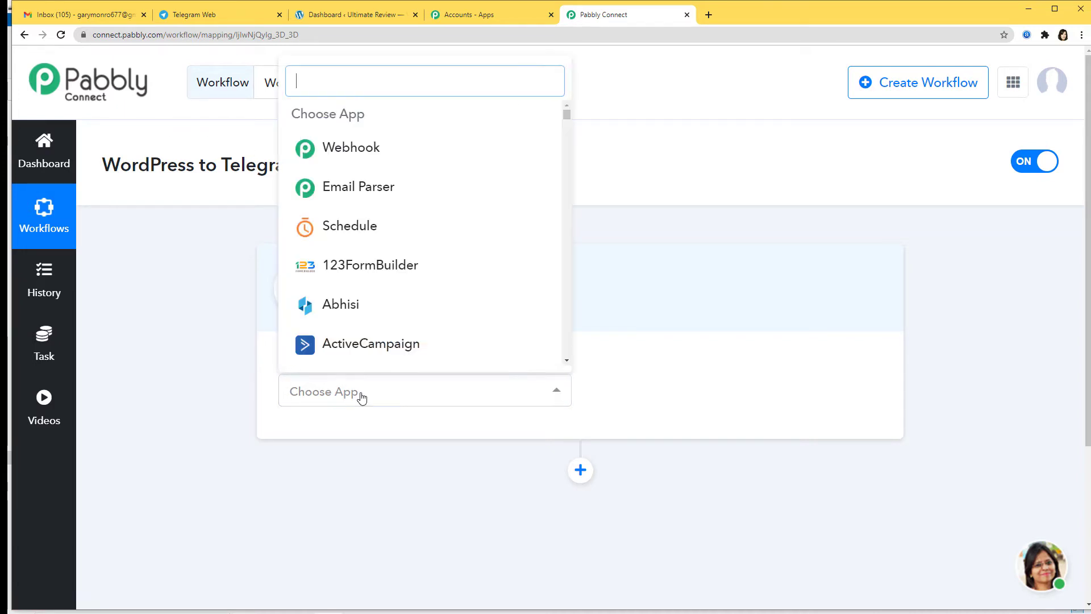
{"action": "type", "text": "word"}
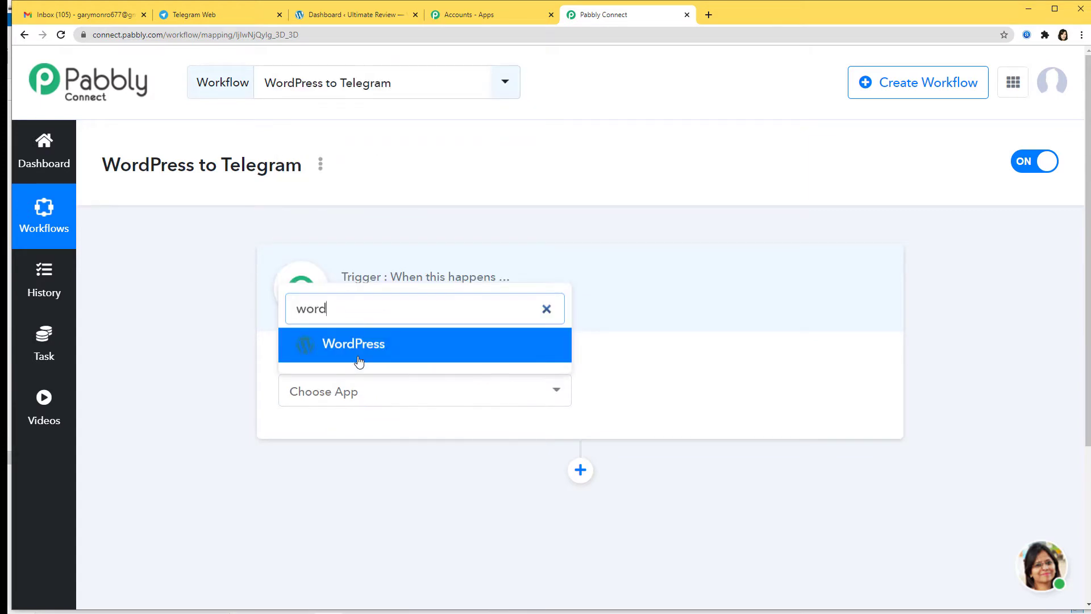
{"action": "left_click", "coordinate": [358, 348]}
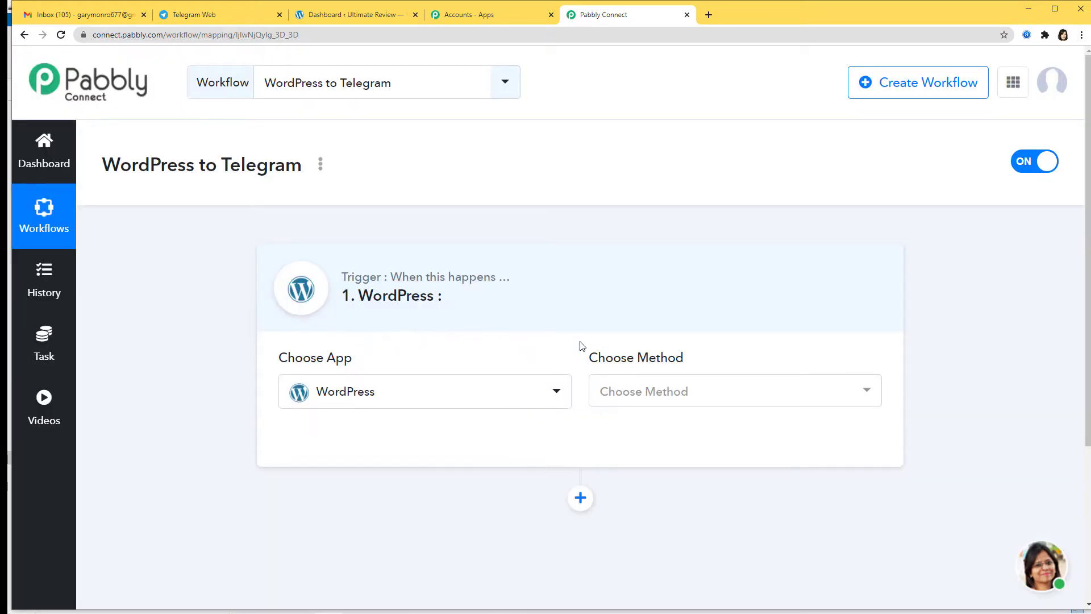
{"action": "left_click", "coordinate": [625, 391]}
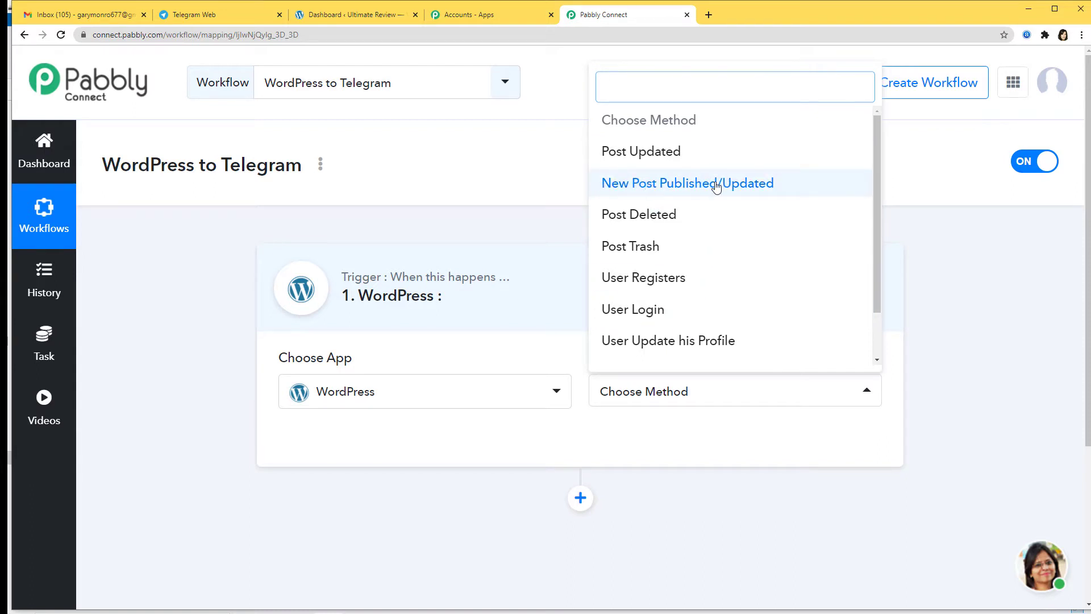
{"action": "left_click", "coordinate": [728, 186]}
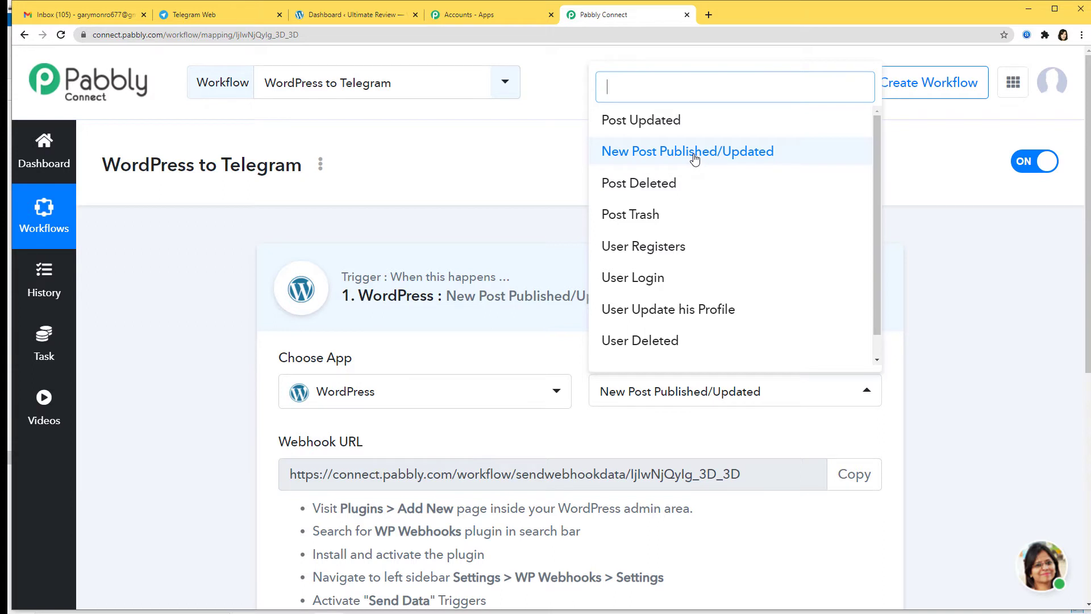
{"action": "left_click", "coordinate": [695, 161]}
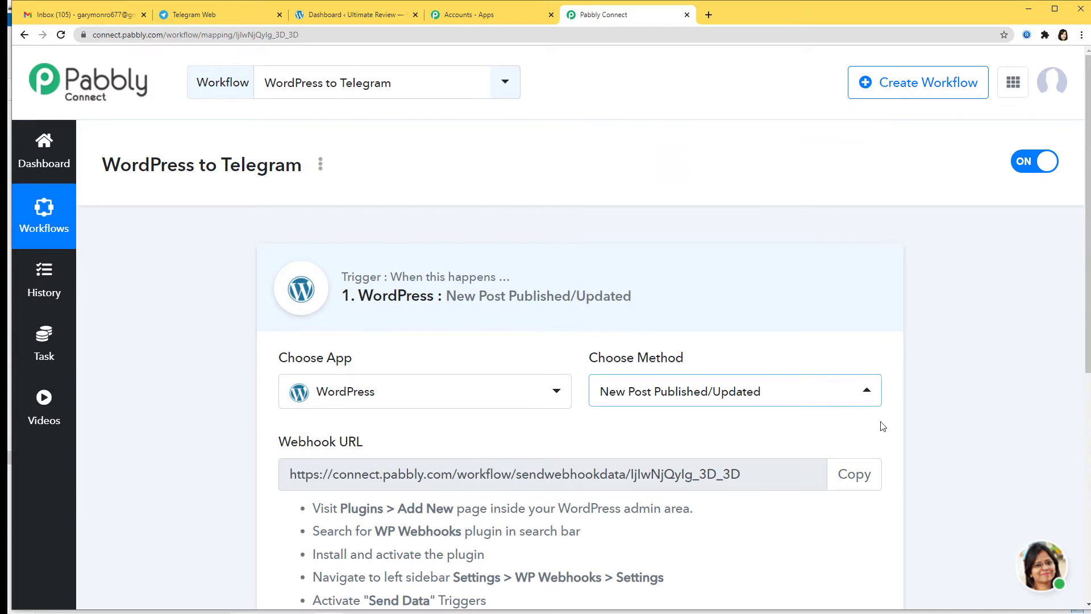
- Read the trigger's webhook setup instructions, then switch to the WordPress admin and open the page for adding new plugins
{"action": "scroll", "coordinate": [319, 449], "scroll_direction": "down", "scroll_amount": 2}
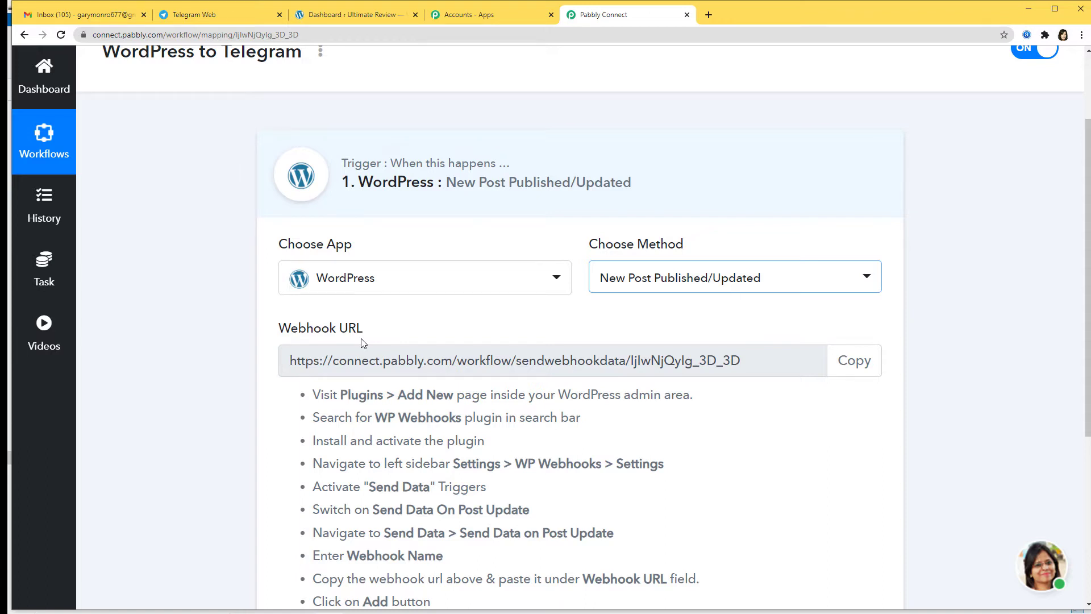
{"action": "scroll", "coordinate": [361, 341], "scroll_direction": "down", "scroll_amount": 2}
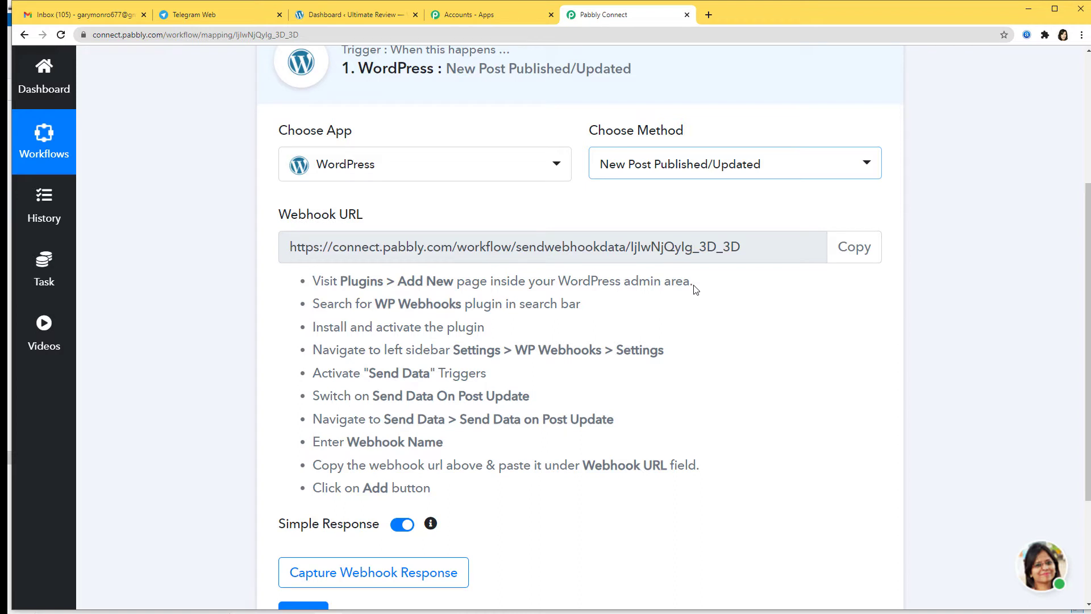
{"action": "left_click", "coordinate": [356, 18]}
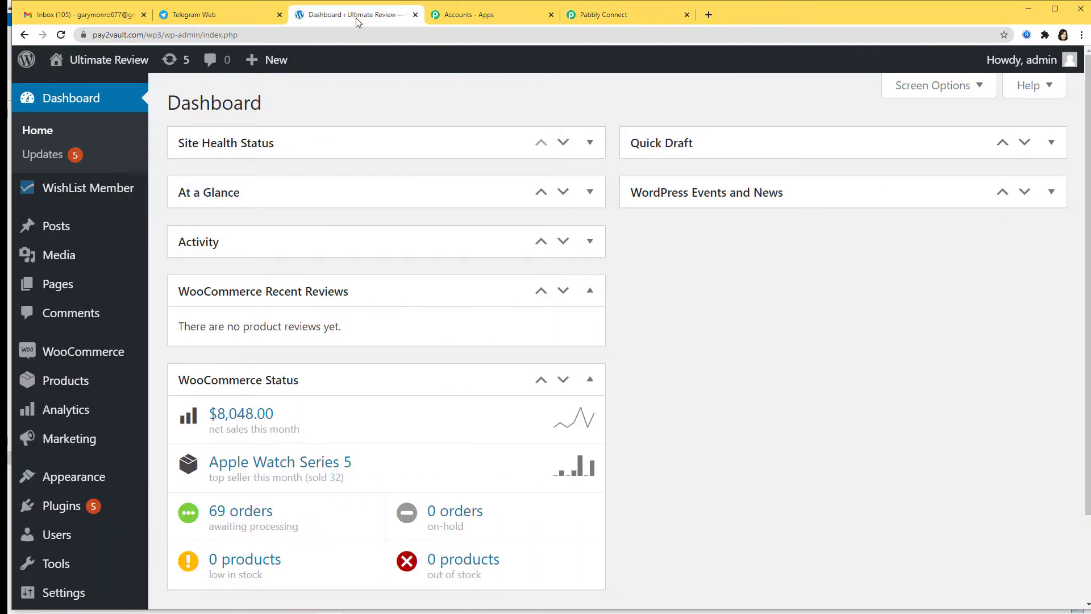
{"action": "mouse_move", "coordinate": [47, 507]}
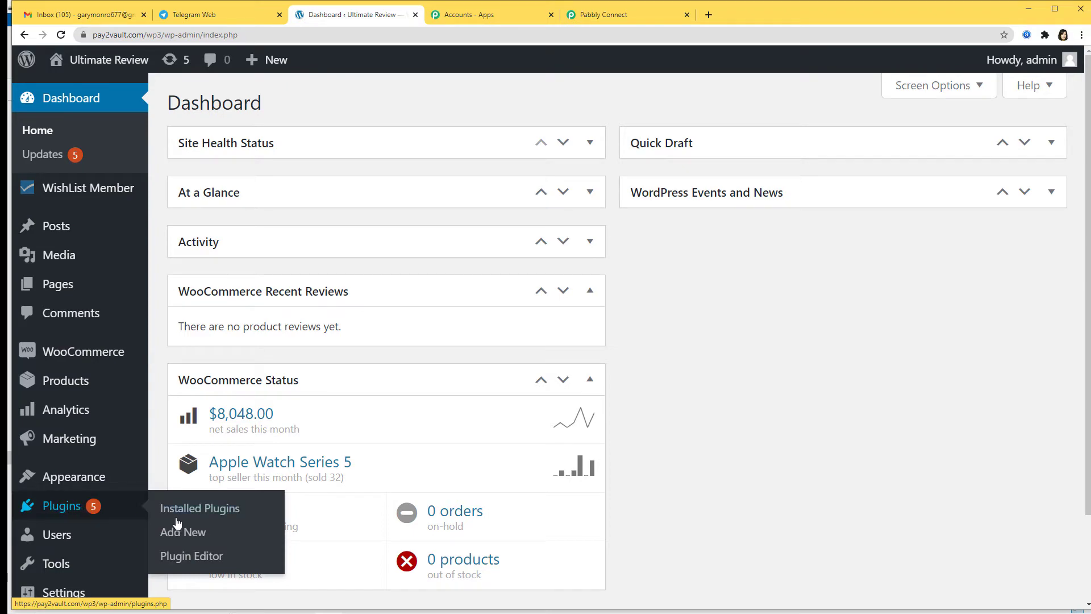
{"action": "left_click", "coordinate": [194, 535]}
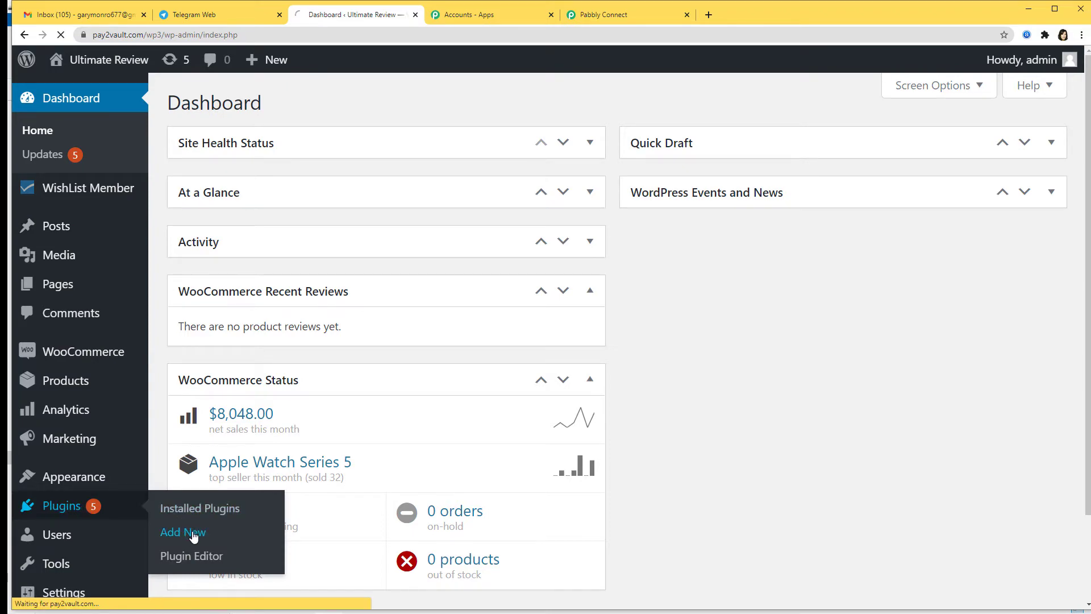
- Check the plugin name in the Pabbly Connect instructions and search the WordPress plugin directory for "wp webhooks"
{"action": "left_click", "coordinate": [607, 17]}
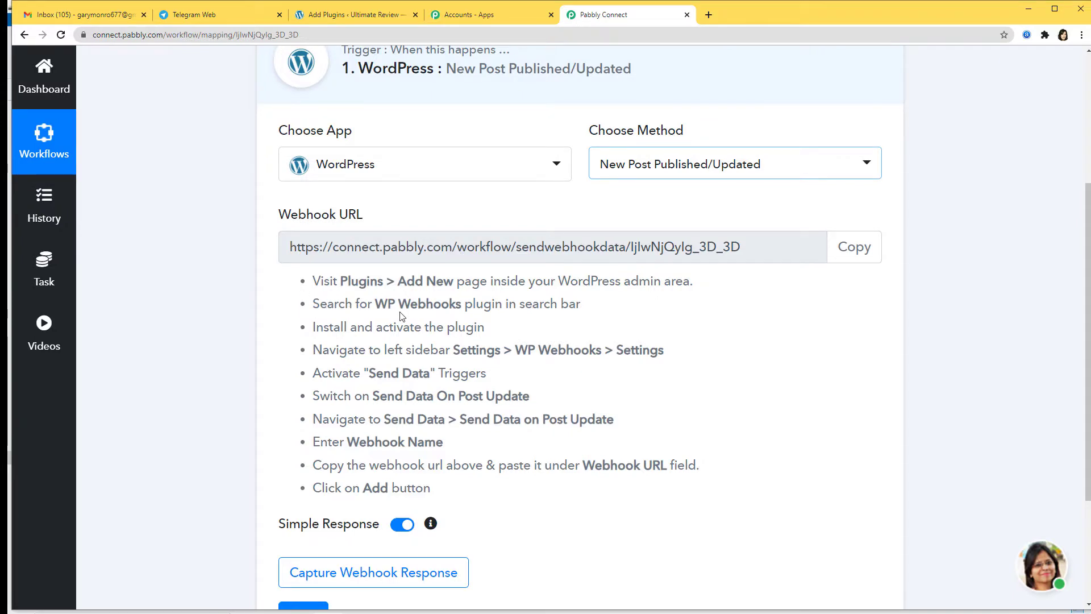
{"action": "left_click", "coordinate": [352, 14]}
{"action": "left_click", "coordinate": [840, 151]}
{"action": "type", "text": "wp web"}
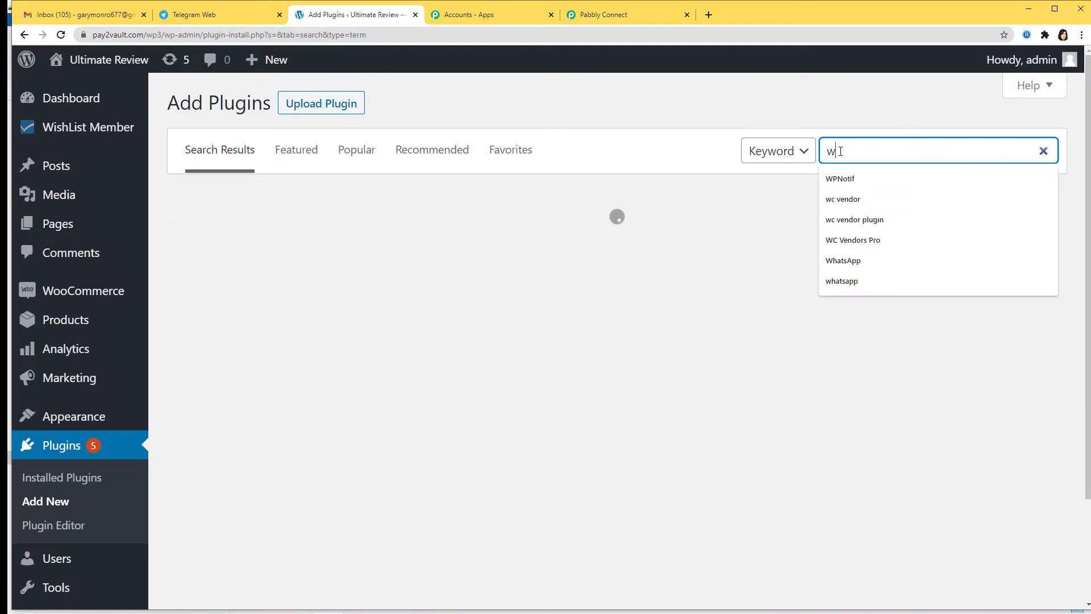
{"action": "type", "text": "hooks"}
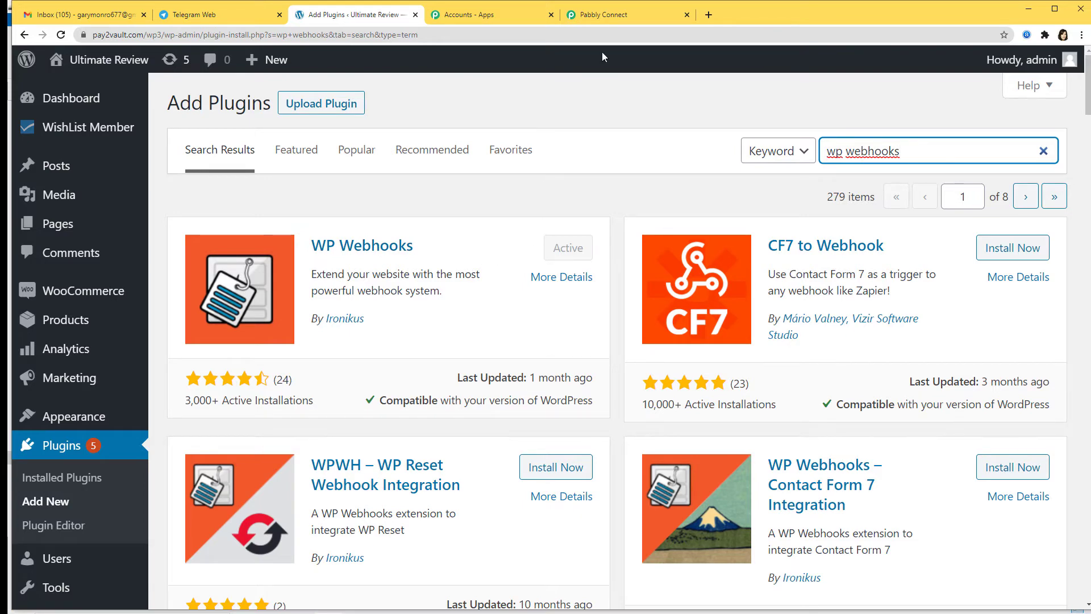
- Find WP Webhooks among the installed WordPress plugins and open the plugin's Settings page
{"action": "left_click", "coordinate": [632, 16]}
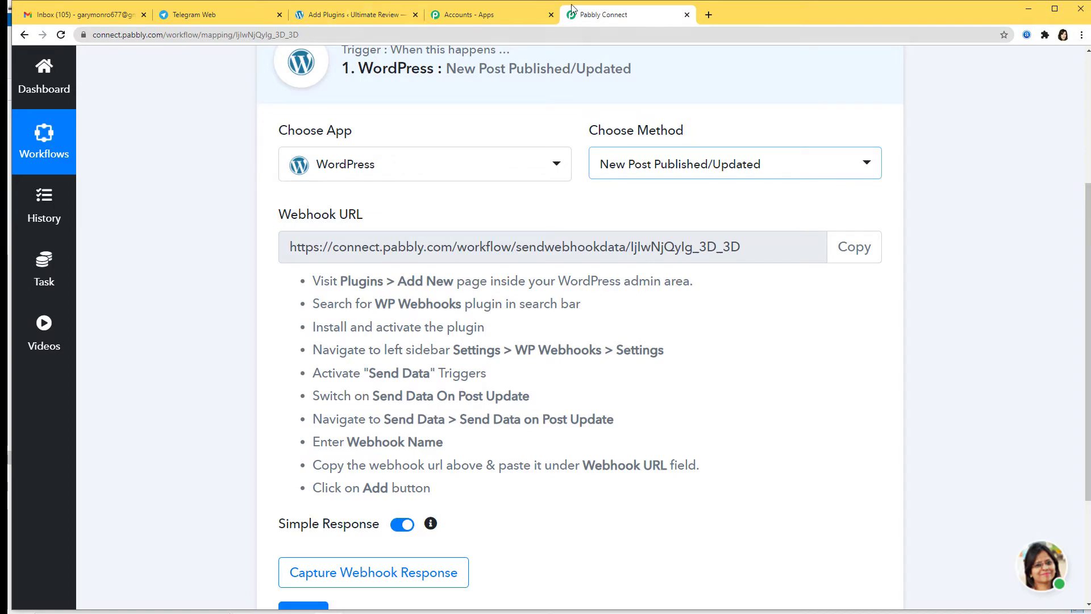
{"action": "left_click", "coordinate": [315, 16]}
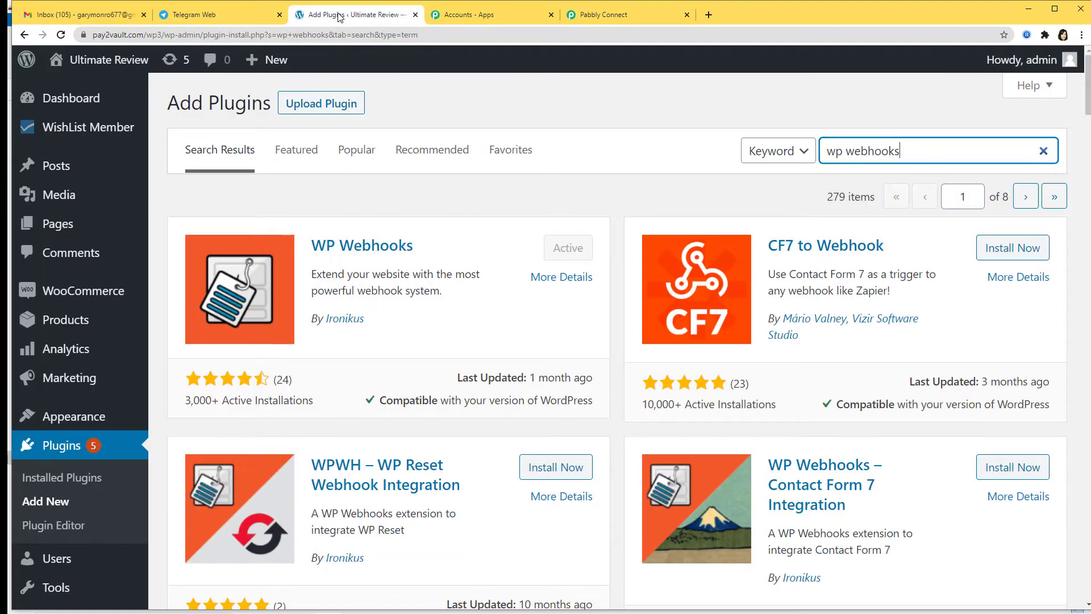
{"action": "left_click", "coordinate": [58, 479]}
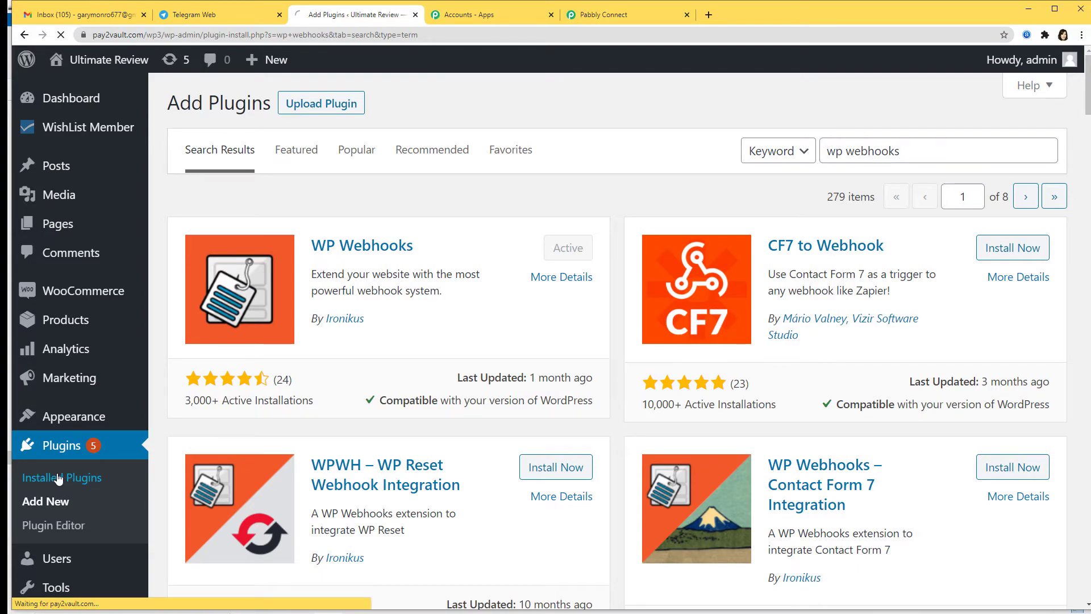
{"action": "scroll", "coordinate": [364, 352], "scroll_direction": "down", "scroll_amount": 15}
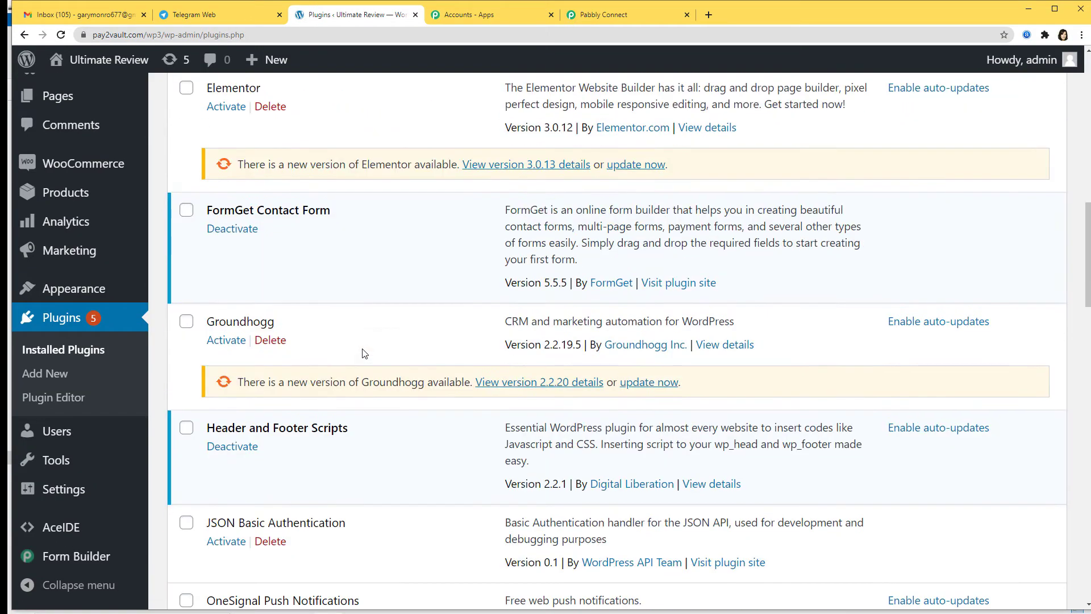
{"action": "scroll", "coordinate": [364, 352], "scroll_direction": "down", "scroll_amount": 15}
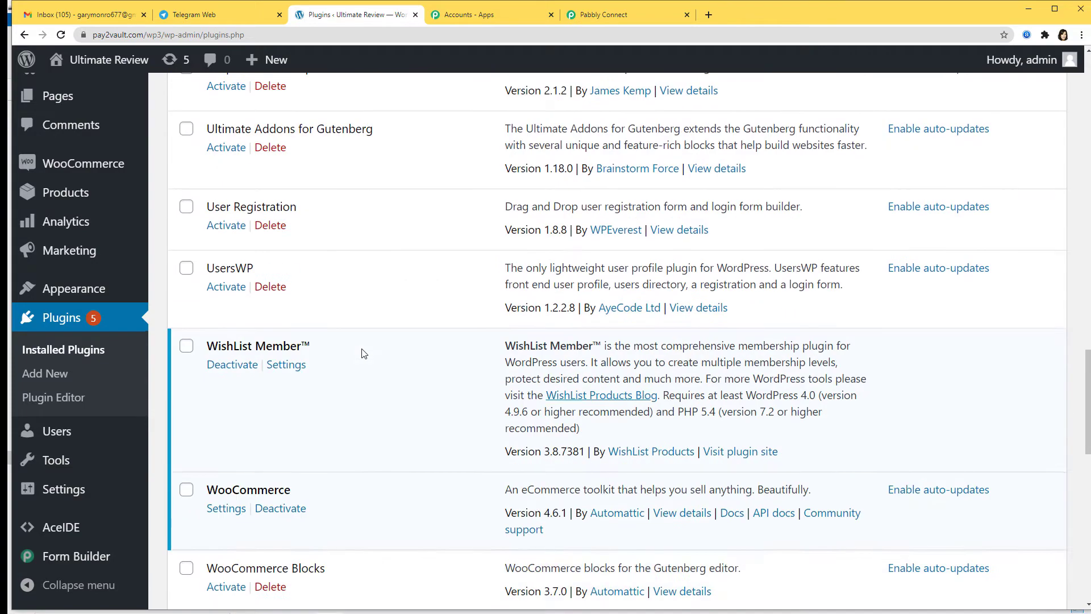
{"action": "scroll", "coordinate": [364, 354], "scroll_direction": "down", "scroll_amount": 3}
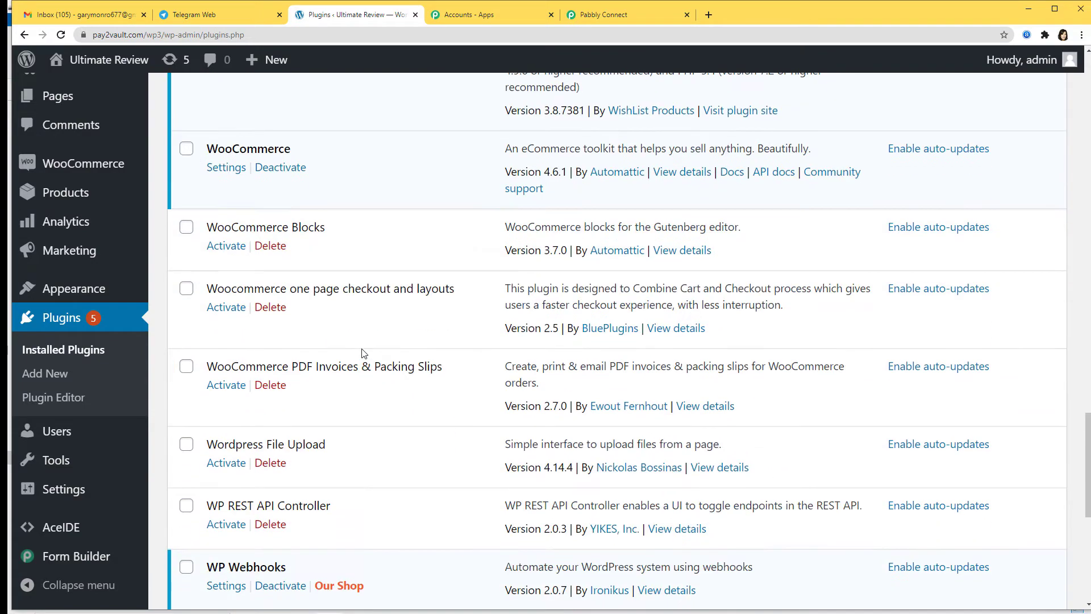
{"action": "scroll", "coordinate": [363, 354], "scroll_direction": "down", "scroll_amount": 3}
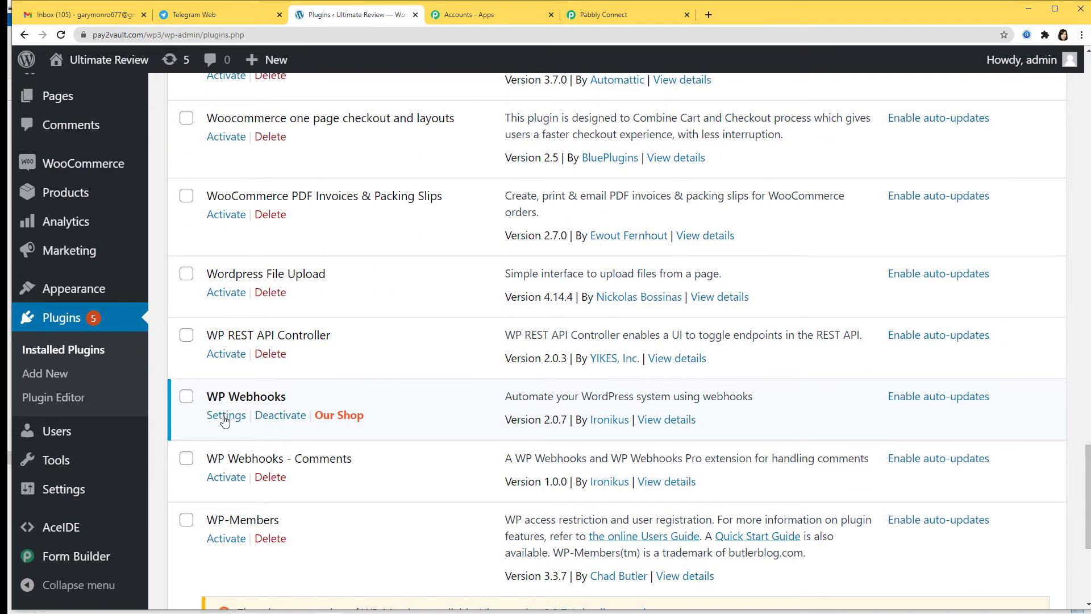
{"action": "left_click", "coordinate": [224, 416]}
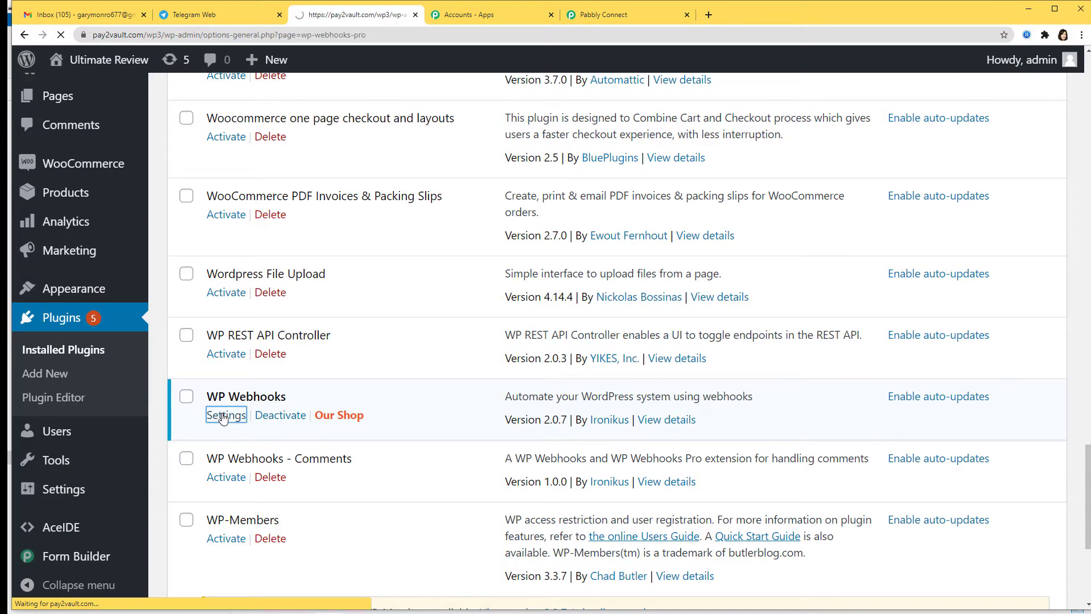
{"action": "left_click", "coordinate": [981, 114]}
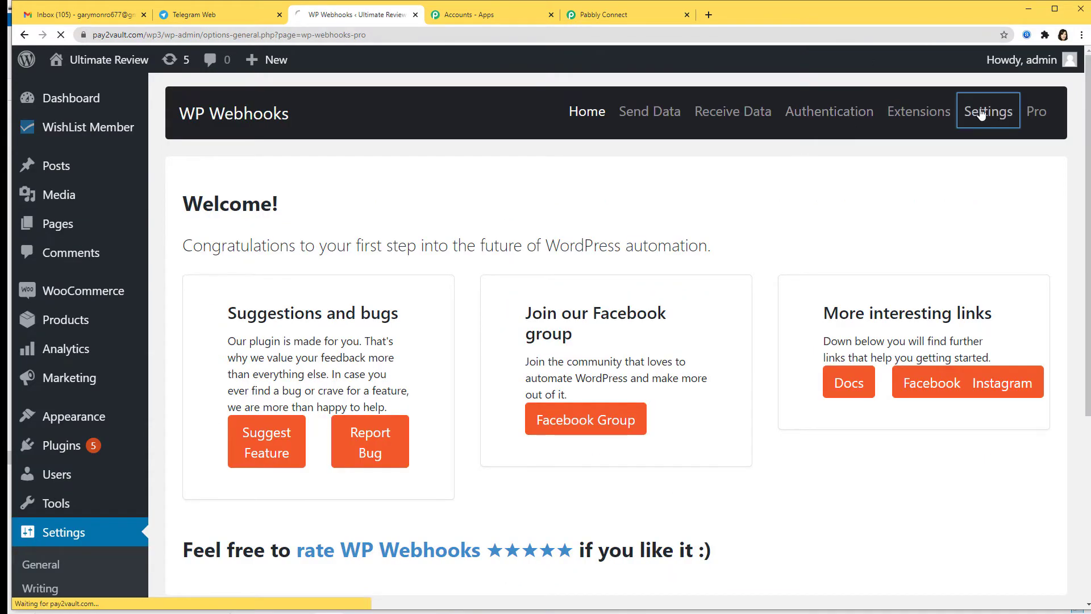
- Check the Pabbly Connect setup instructions and review which Send Data triggers are active in the WP Webhooks settings
{"action": "left_click", "coordinate": [581, 19]}
{"action": "scroll", "coordinate": [595, 260], "scroll_direction": "down", "scroll_amount": 3}
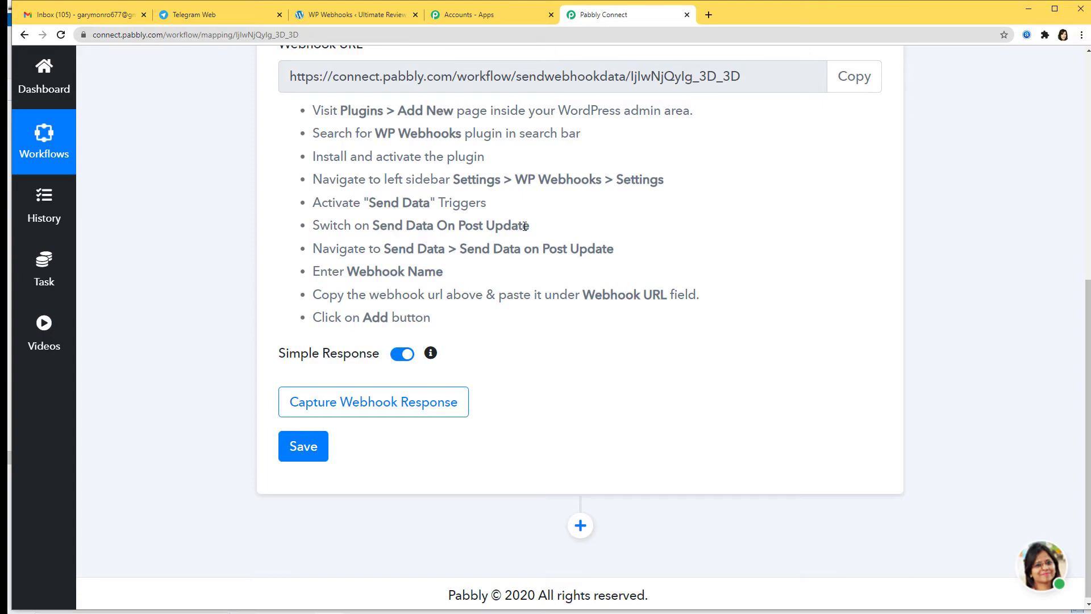
{"action": "left_click", "coordinate": [328, 13]}
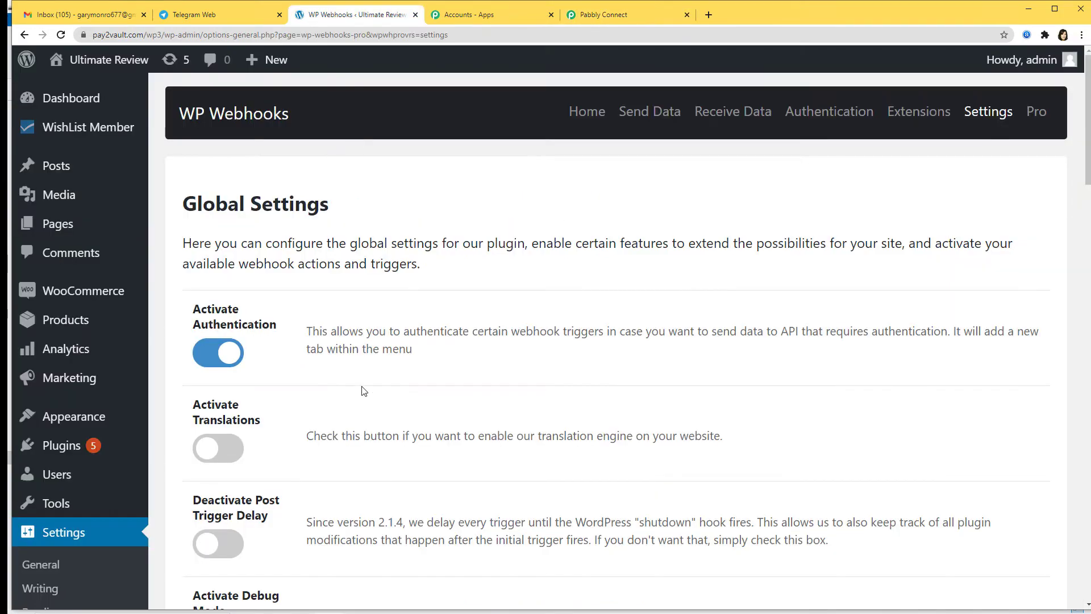
{"action": "scroll", "coordinate": [363, 391], "scroll_direction": "down", "scroll_amount": 9}
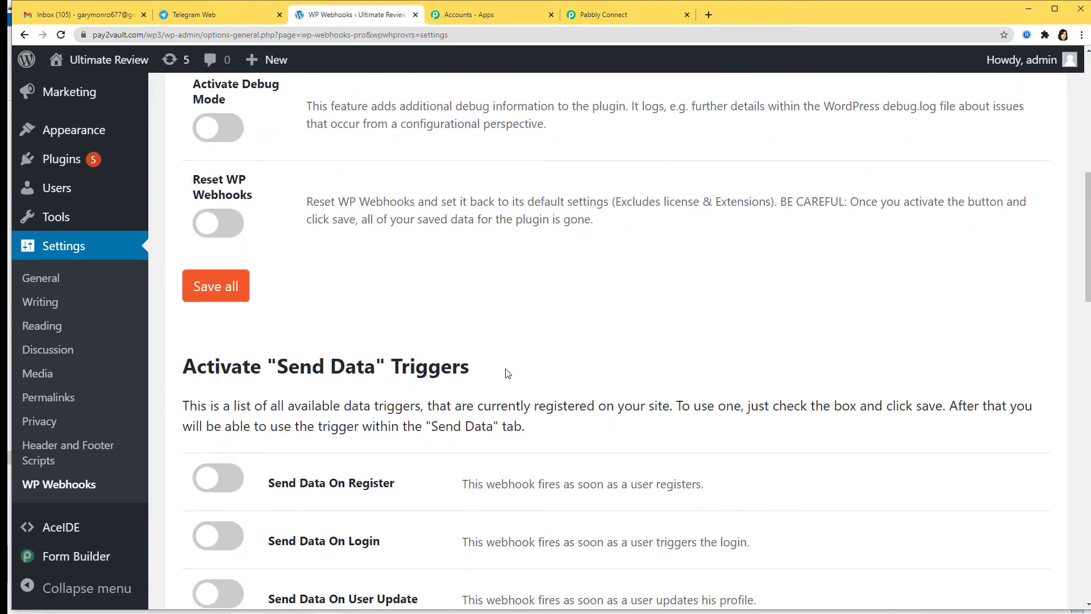
{"action": "scroll", "coordinate": [507, 372], "scroll_direction": "down", "scroll_amount": 6}
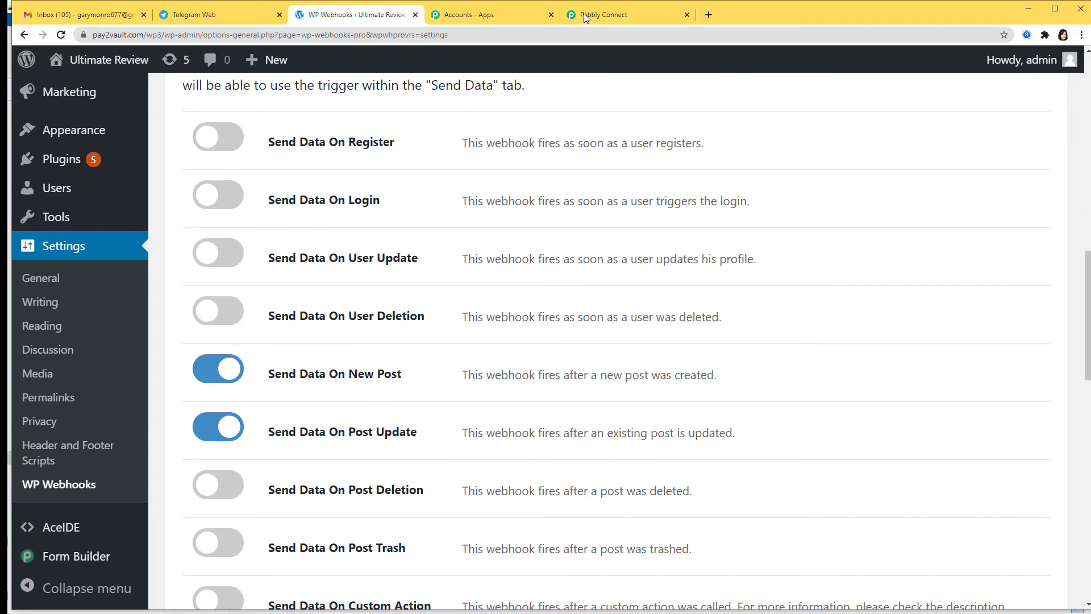
- Recheck the setup instructions, then open the Send Data On Post Update trigger on the WP Webhooks Send Data page
{"action": "left_click", "coordinate": [602, 16]}
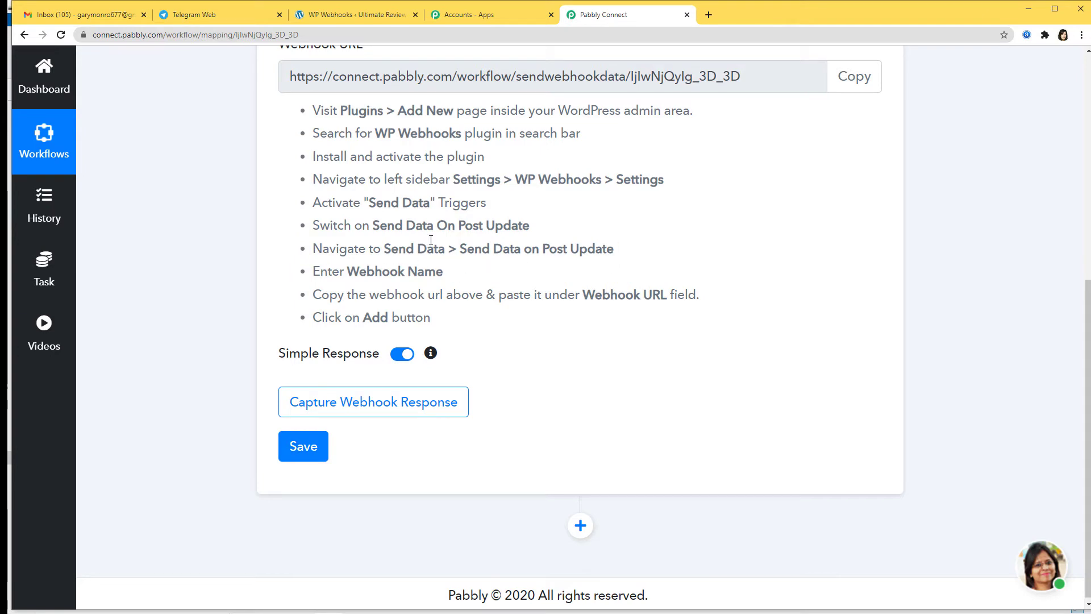
{"action": "left_click", "coordinate": [363, 13]}
{"action": "scroll", "coordinate": [702, 247], "scroll_direction": "up", "scroll_amount": 8}
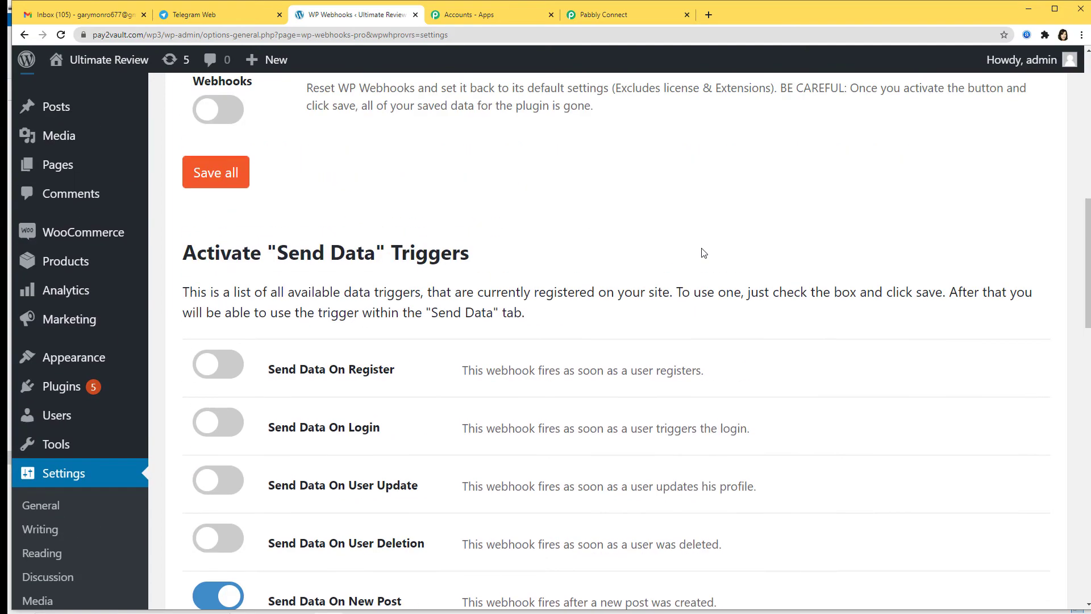
{"action": "scroll", "coordinate": [702, 252], "scroll_direction": "up", "scroll_amount": 6}
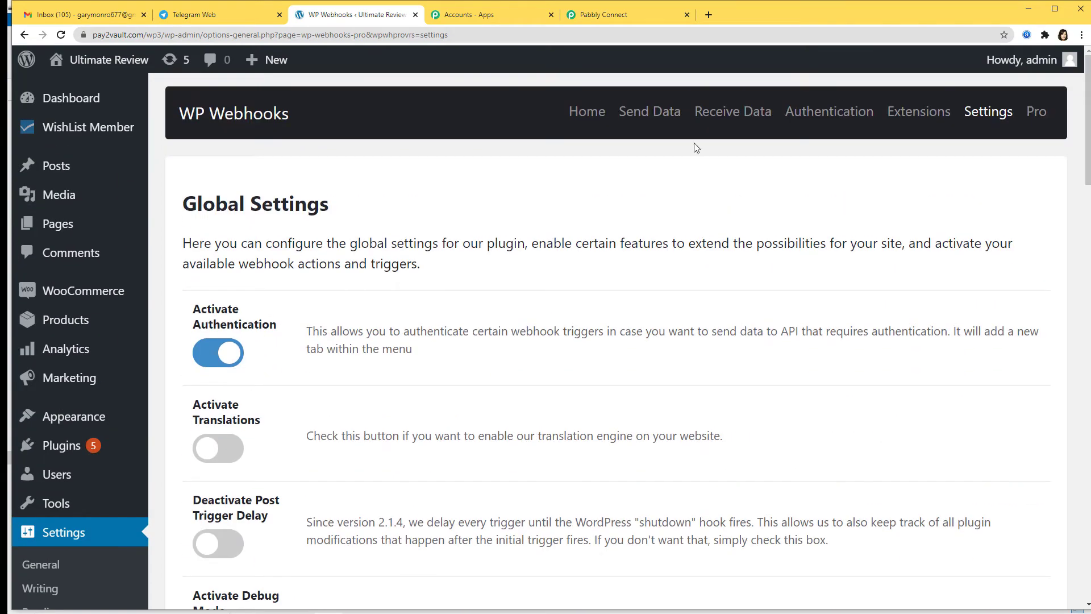
{"action": "left_click", "coordinate": [649, 114]}
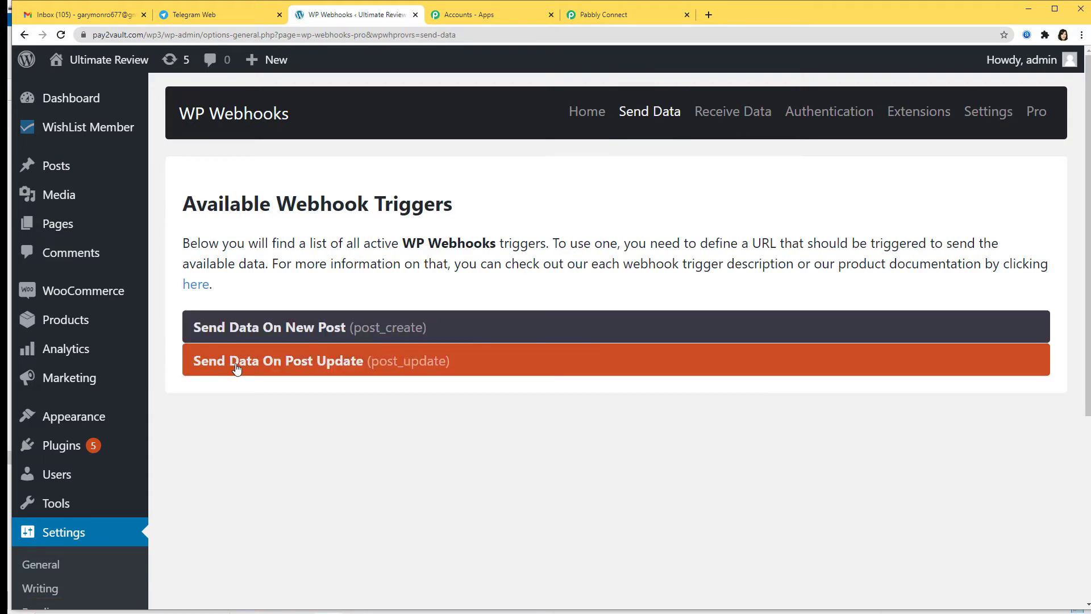
{"action": "left_click", "coordinate": [328, 365]}
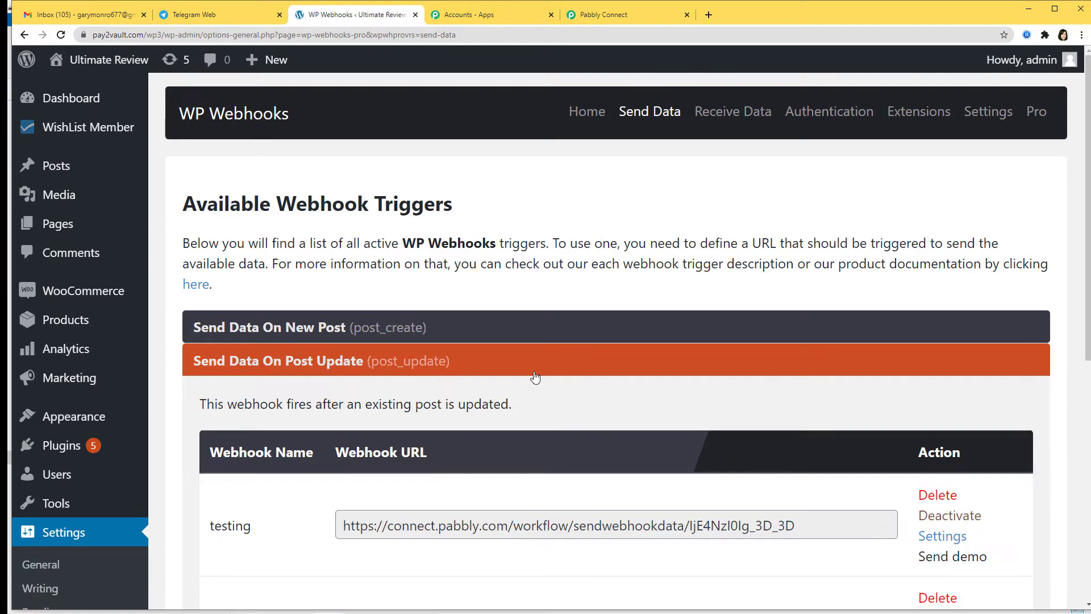
- Enter "WordPress to Telegram" as the name of a new webhook under Send Data On Post Update
{"action": "scroll", "coordinate": [534, 377], "scroll_direction": "down", "scroll_amount": 6}
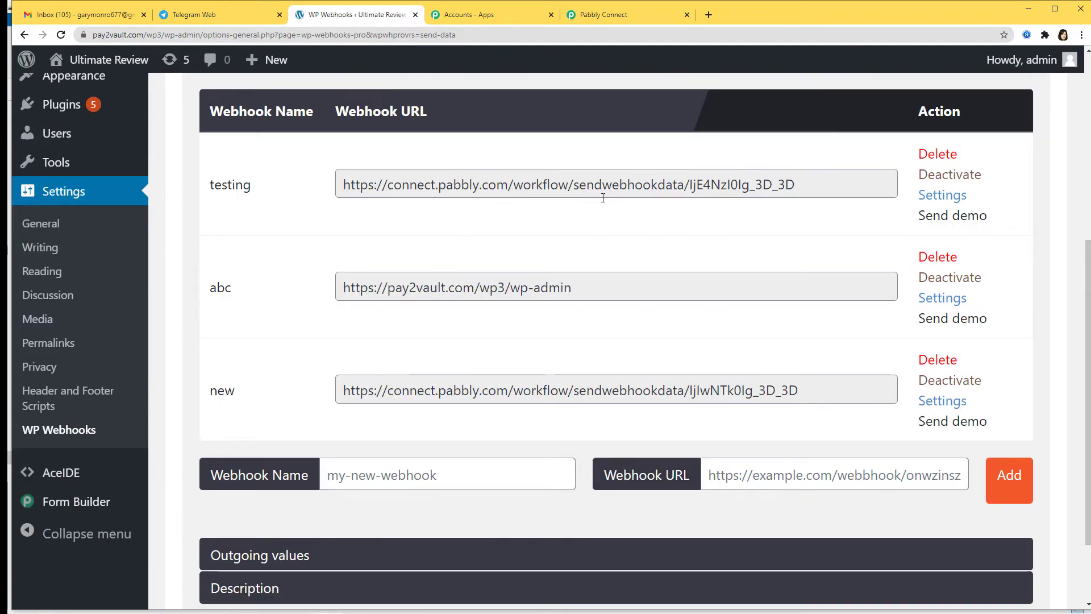
{"action": "left_click", "coordinate": [371, 480]}
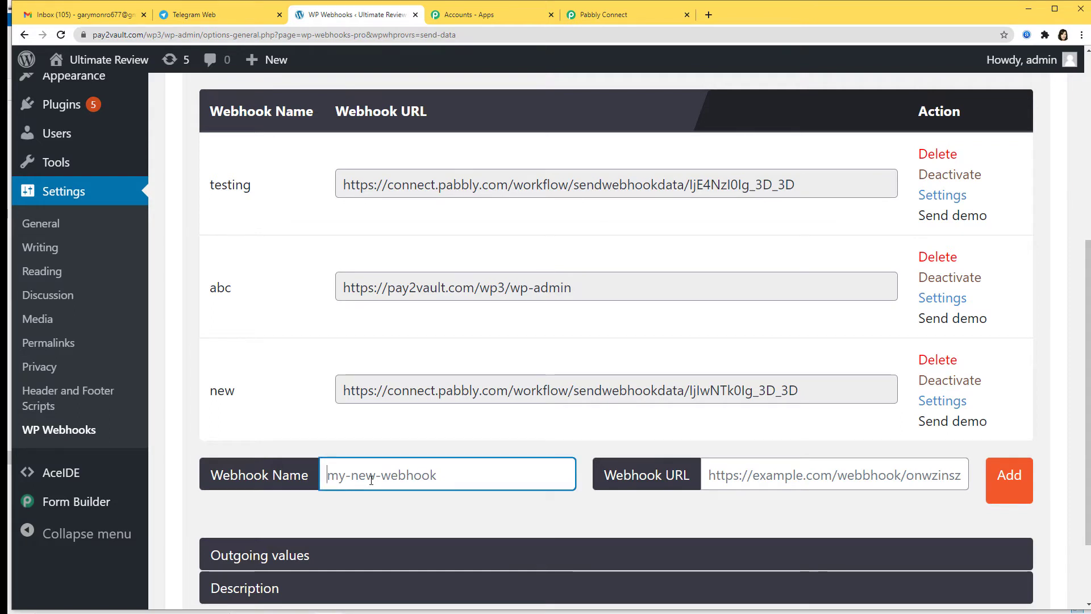
{"action": "type", "text": "WordP"}
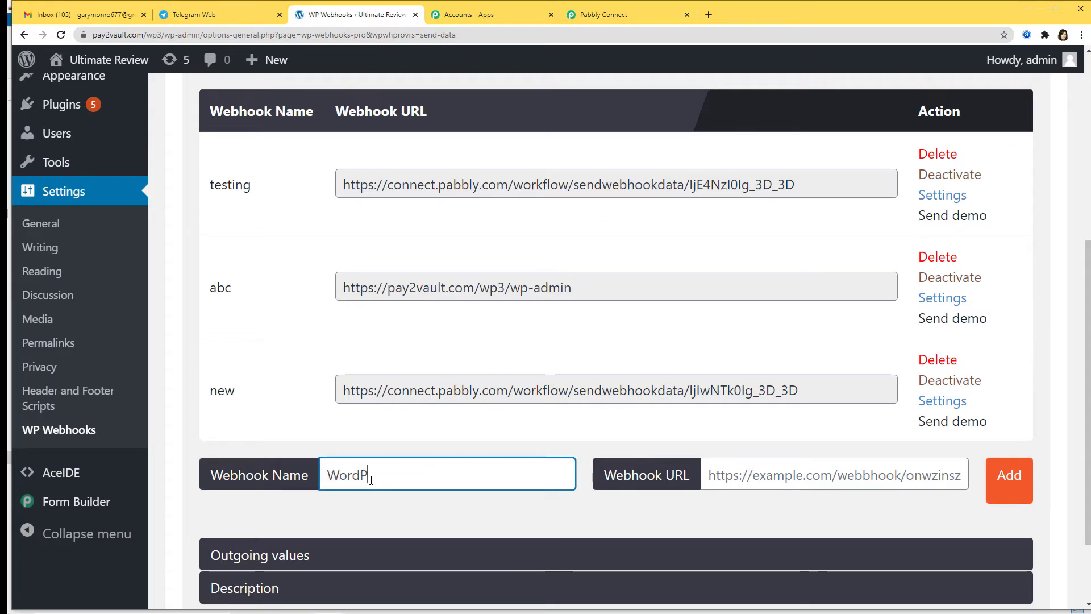
{"action": "type", "text": "ress to Telegram"}
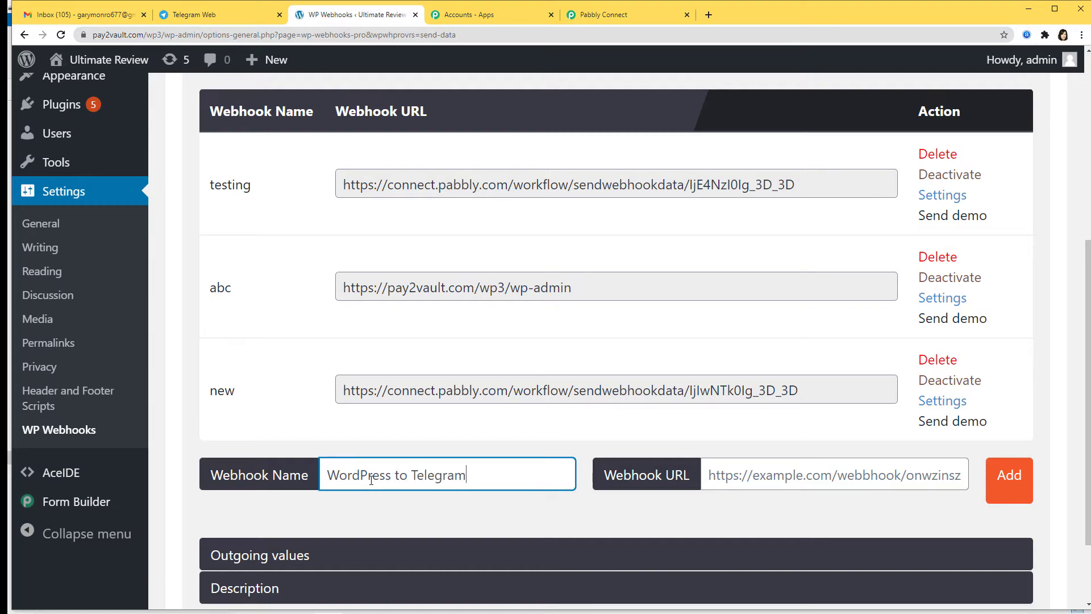
- Copy the trigger's webhook URL from Pabbly Connect into the new webhook's URL in WordPress and add the webhook
{"action": "left_click", "coordinate": [602, 14]}
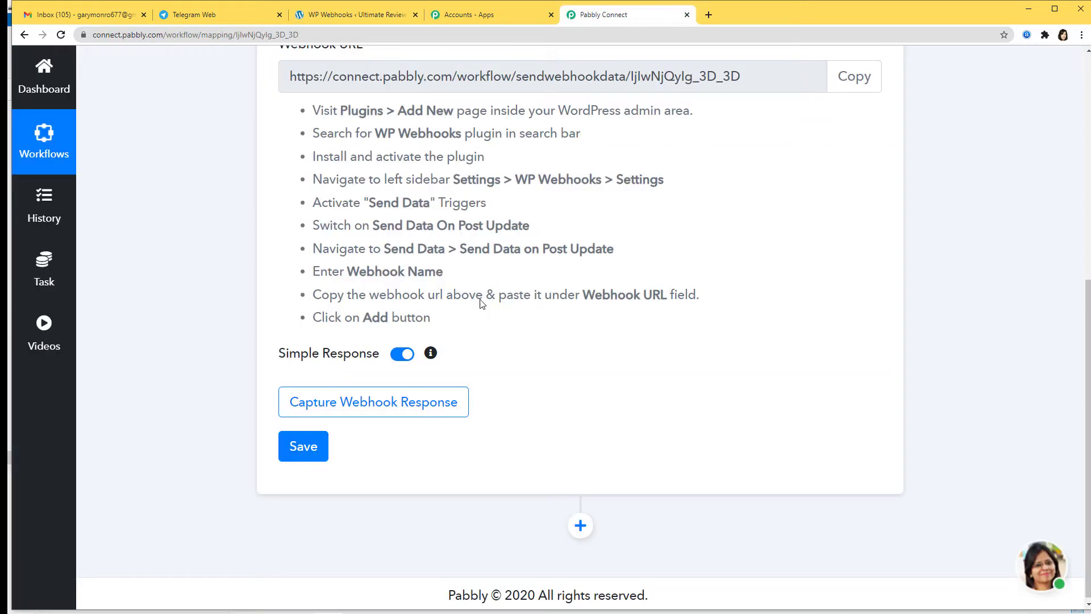
{"action": "scroll", "coordinate": [699, 203], "scroll_direction": "up", "scroll_amount": 3}
{"action": "left_click", "coordinate": [849, 250]}
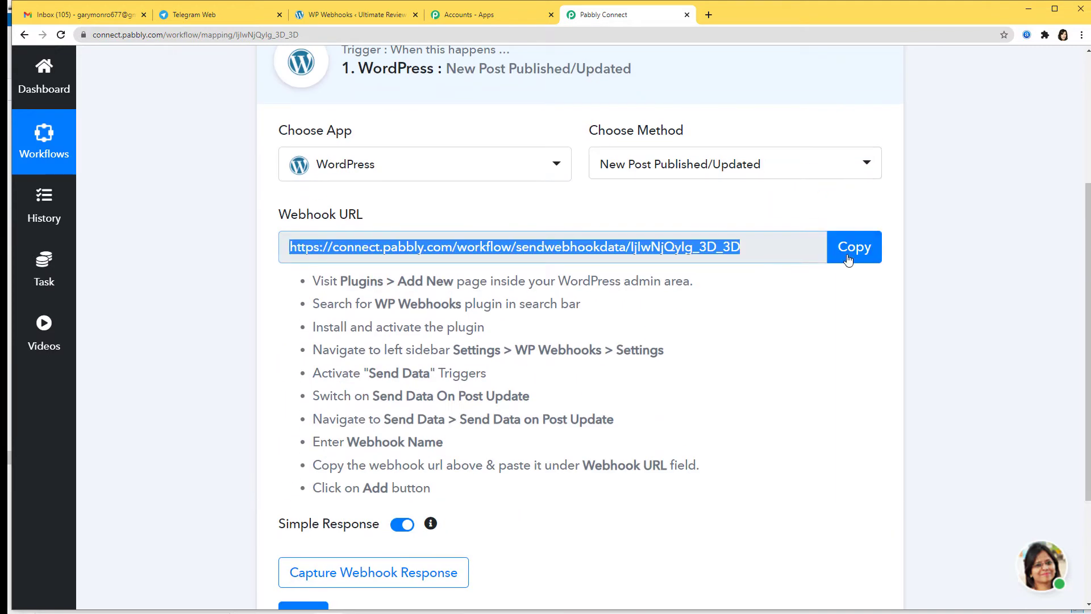
{"action": "left_click", "coordinate": [353, 22]}
{"action": "left_click", "coordinate": [722, 477]}
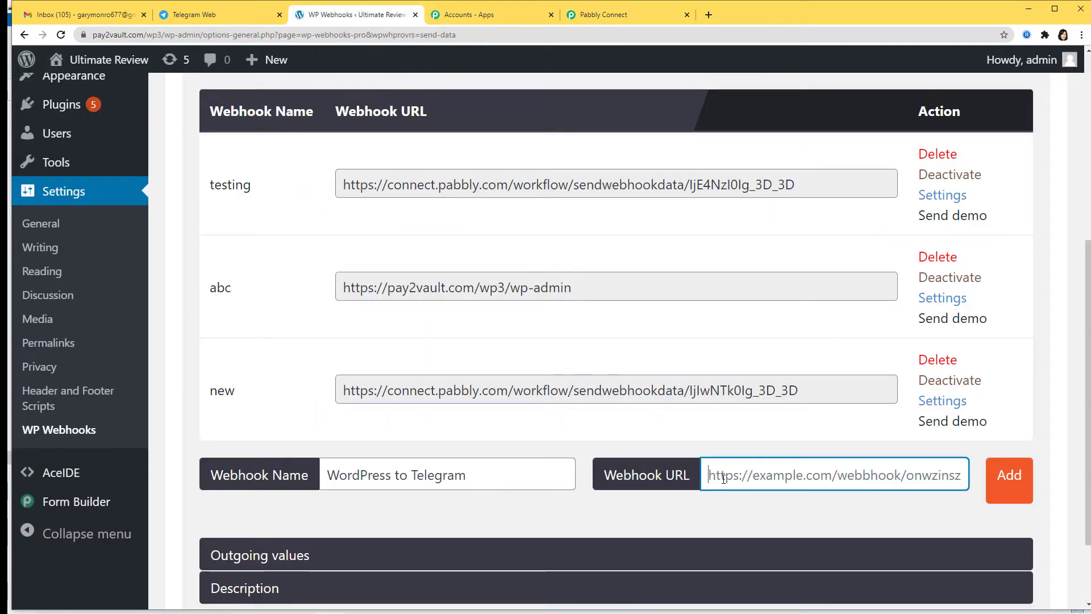
{"action": "key", "text": "ctrl+v"}
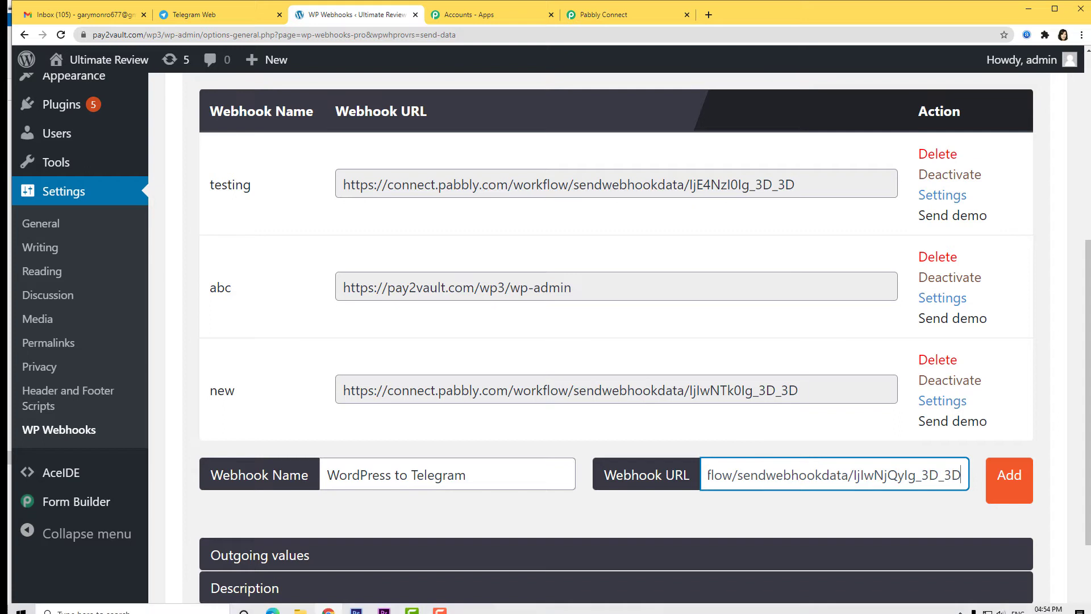
{"action": "left_click", "coordinate": [1030, 476]}
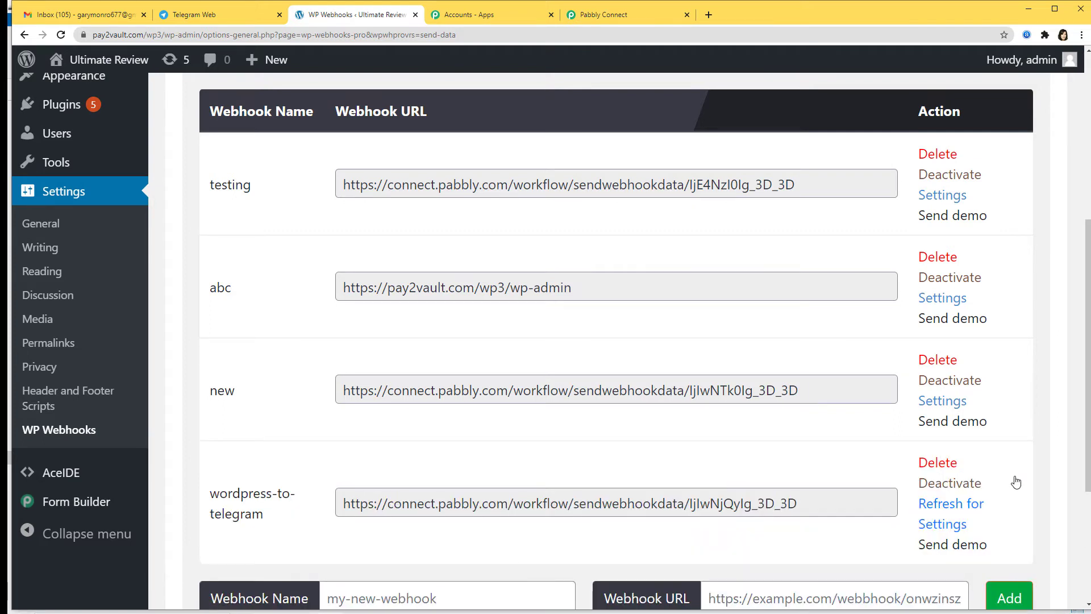
{"action": "scroll", "coordinate": [757, 445], "scroll_direction": "down", "scroll_amount": 3}
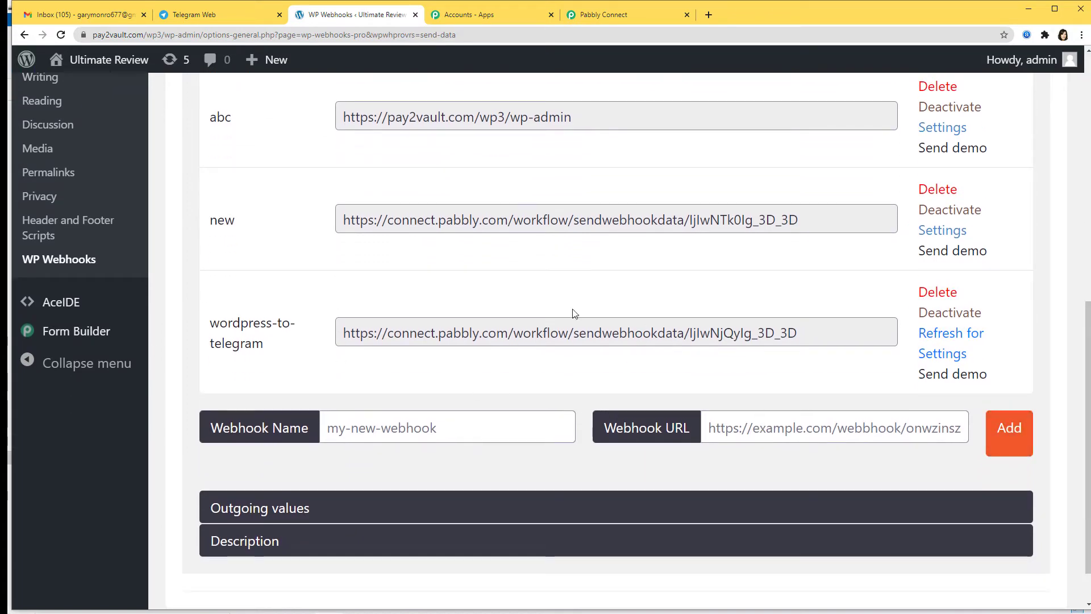
- Return to the Pabbly Connect workflow and start capturing the webhook response for the WordPress trigger
{"action": "left_click", "coordinate": [607, 16]}
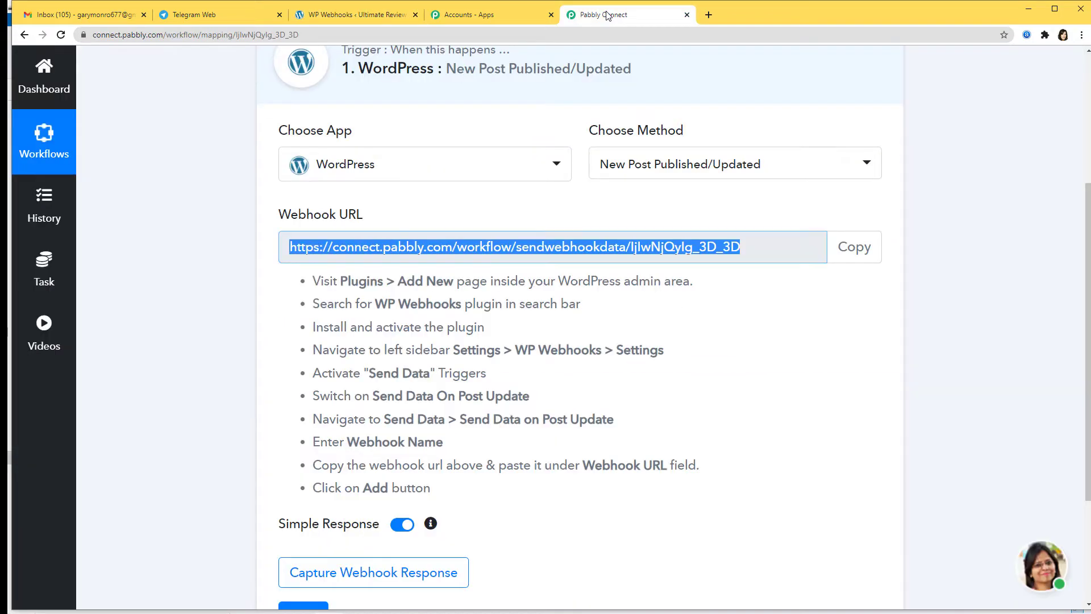
{"action": "scroll", "coordinate": [656, 375], "scroll_direction": "down", "scroll_amount": 3}
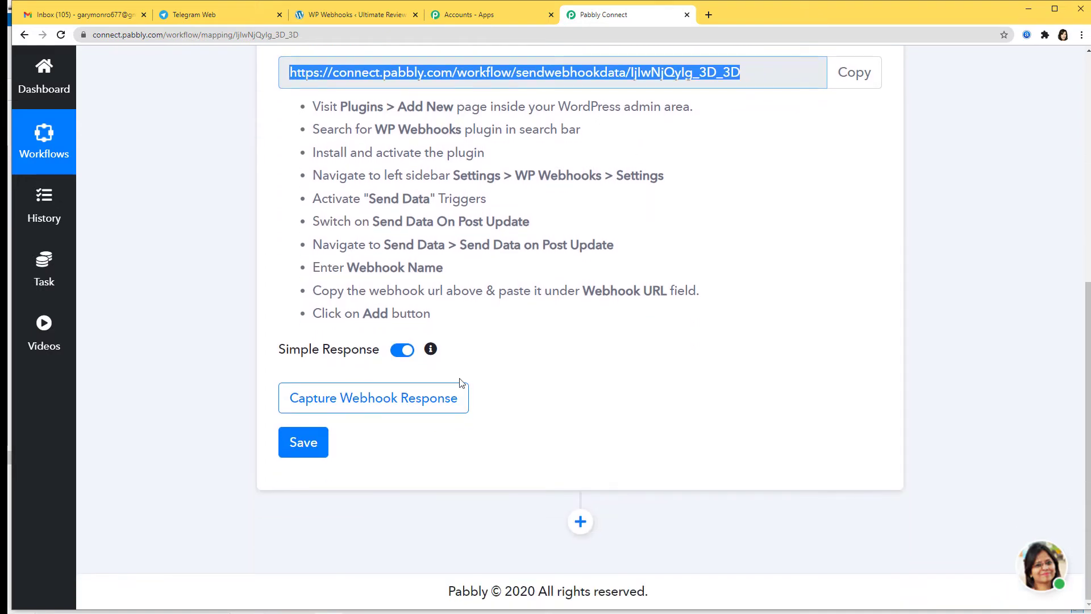
{"action": "left_click", "coordinate": [374, 403]}
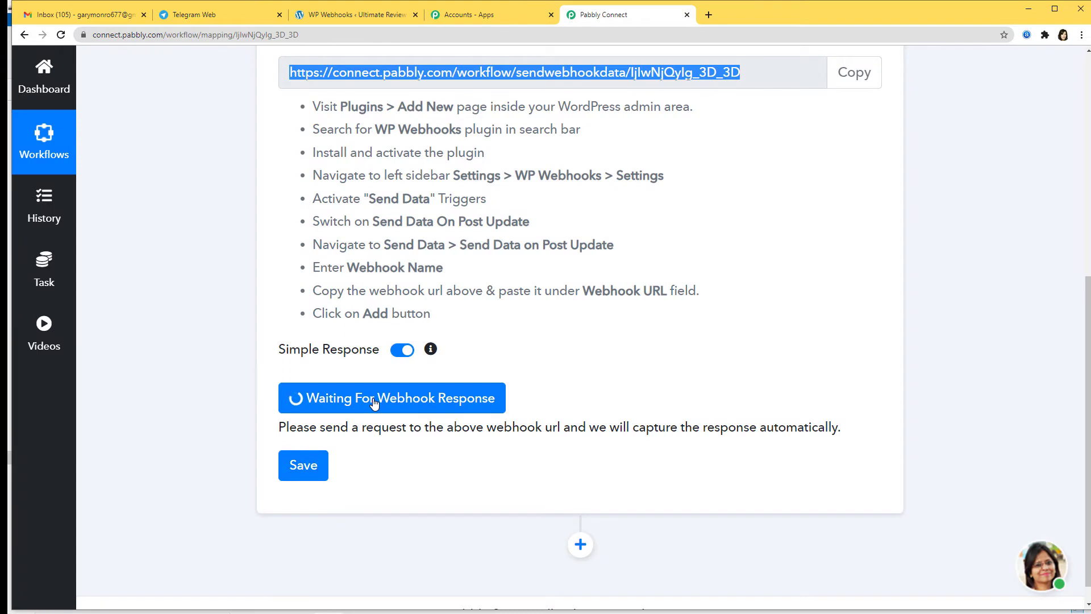
- Switch to the WordPress admin, list all posts and open the post titled Draft for editing
{"action": "left_click", "coordinate": [362, 15]}
{"action": "scroll", "coordinate": [128, 196], "scroll_direction": "up", "scroll_amount": 2}
{"action": "scroll", "coordinate": [128, 192], "scroll_direction": "up", "scroll_amount": 6}
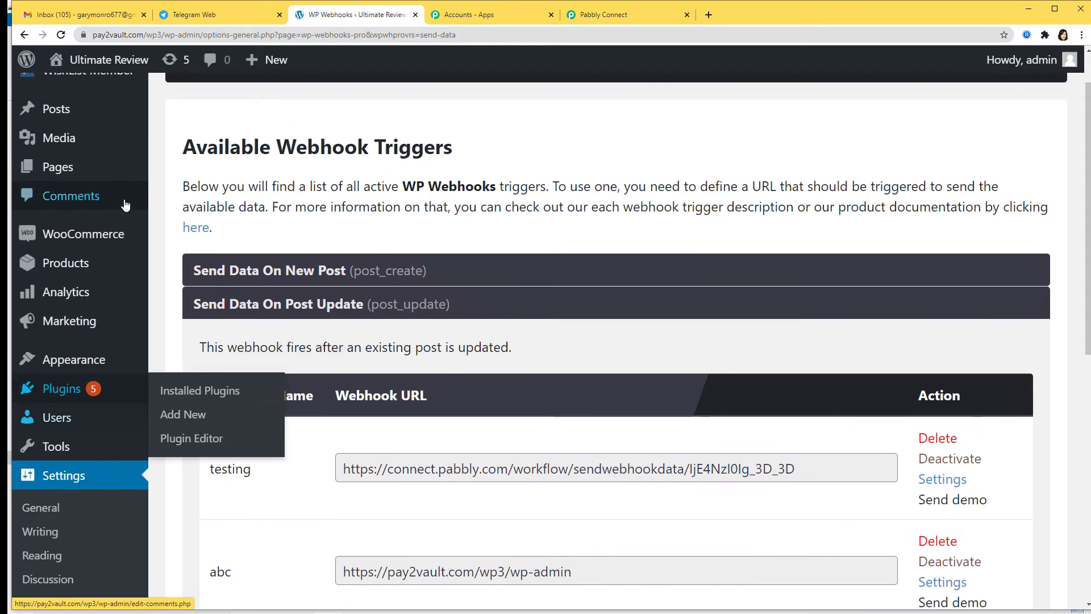
{"action": "mouse_move", "coordinate": [55, 170]}
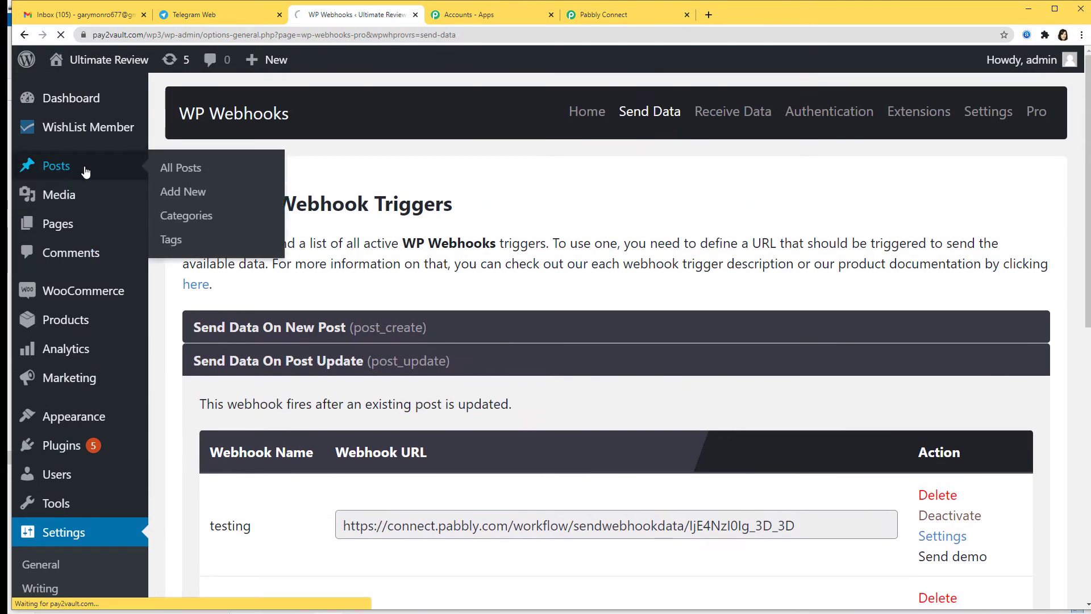
{"action": "left_click", "coordinate": [204, 169]}
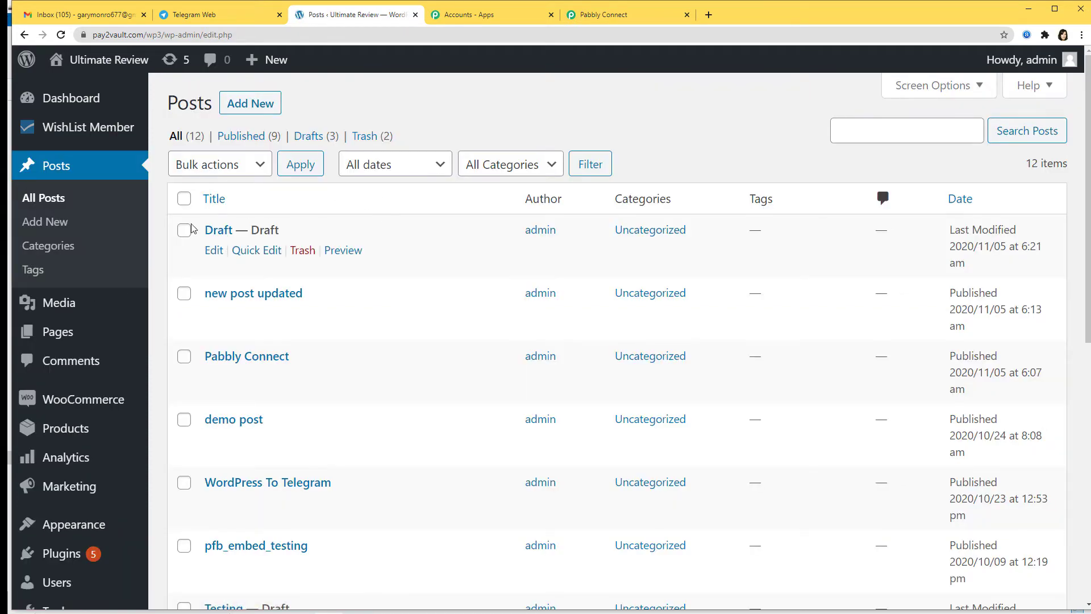
{"action": "left_click", "coordinate": [214, 250]}
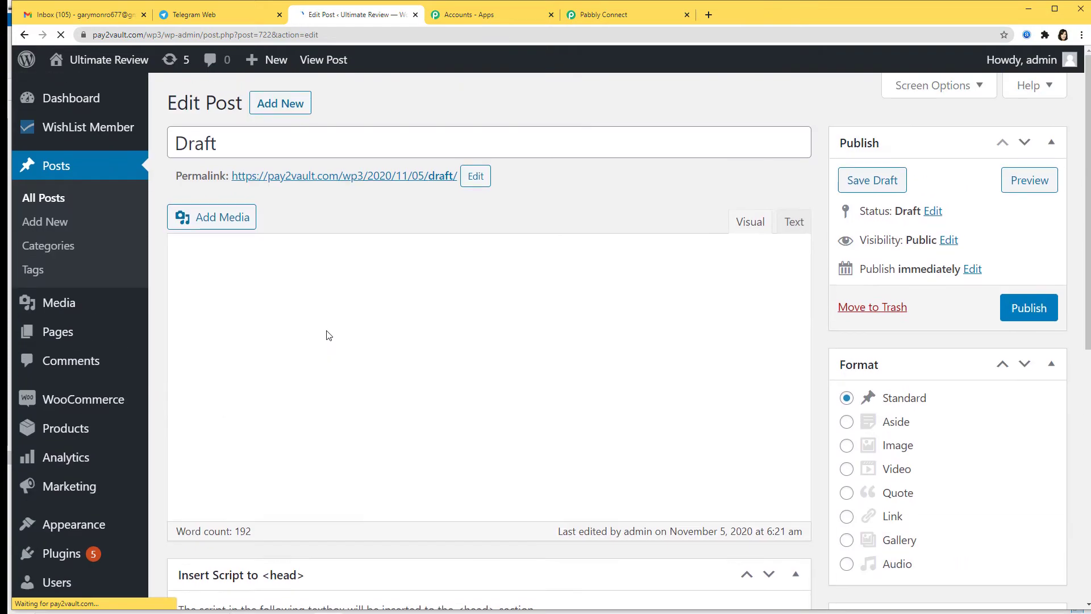
- Review the draft's content, change the post title to "Pabbly Connect" and publish the post
{"action": "scroll", "coordinate": [340, 352], "scroll_direction": "down", "scroll_amount": 2}
{"action": "scroll", "coordinate": [356, 366], "scroll_direction": "down", "scroll_amount": 15}
{"action": "scroll", "coordinate": [405, 359], "scroll_direction": "up", "scroll_amount": 10}
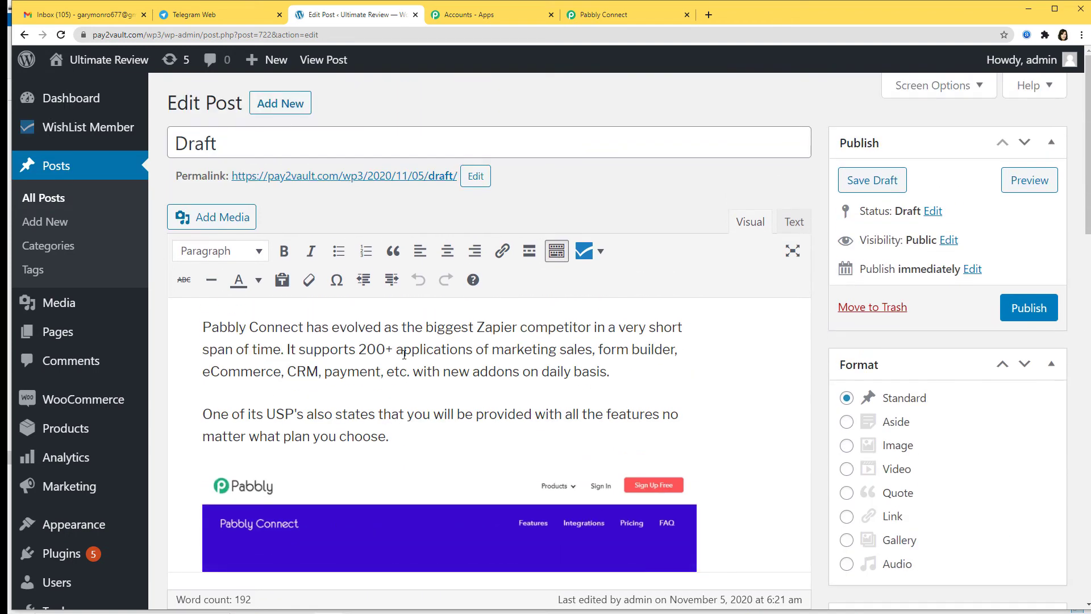
{"action": "left_click_drag", "start_coordinate": [235, 142], "coordinate": [177, 146]}
{"action": "key", "text": "BackSpace"}
{"action": "type", "text": "P"}
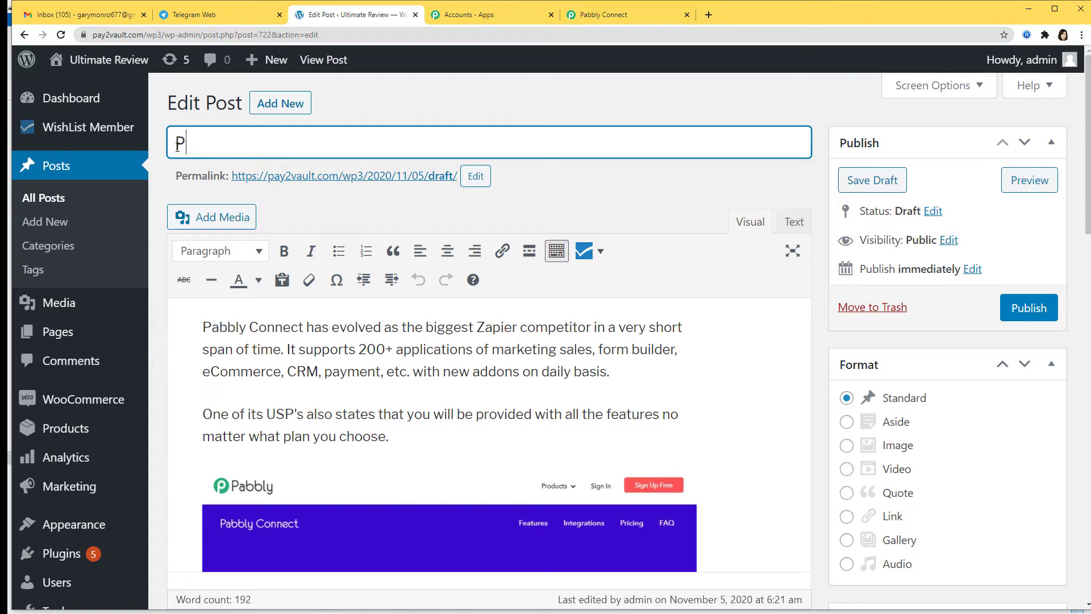
{"action": "type", "text": "abbly Connect"}
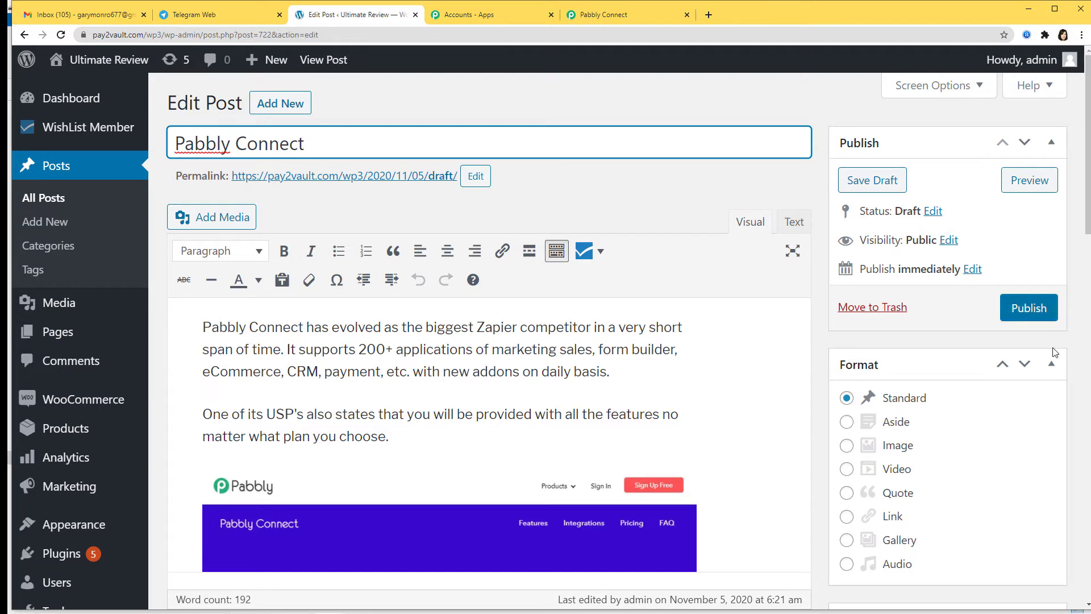
{"action": "left_click", "coordinate": [1034, 314]}
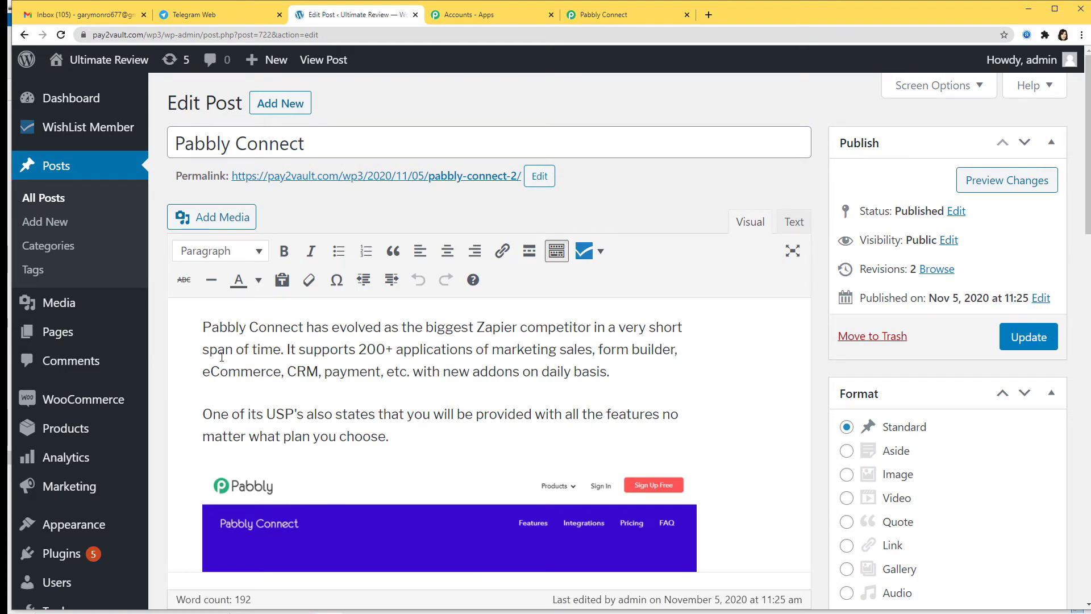
- Open the published post's permalink in a new tab and look through the live page
{"action": "right_click", "coordinate": [450, 178]}
{"action": "left_click", "coordinate": [486, 186]}
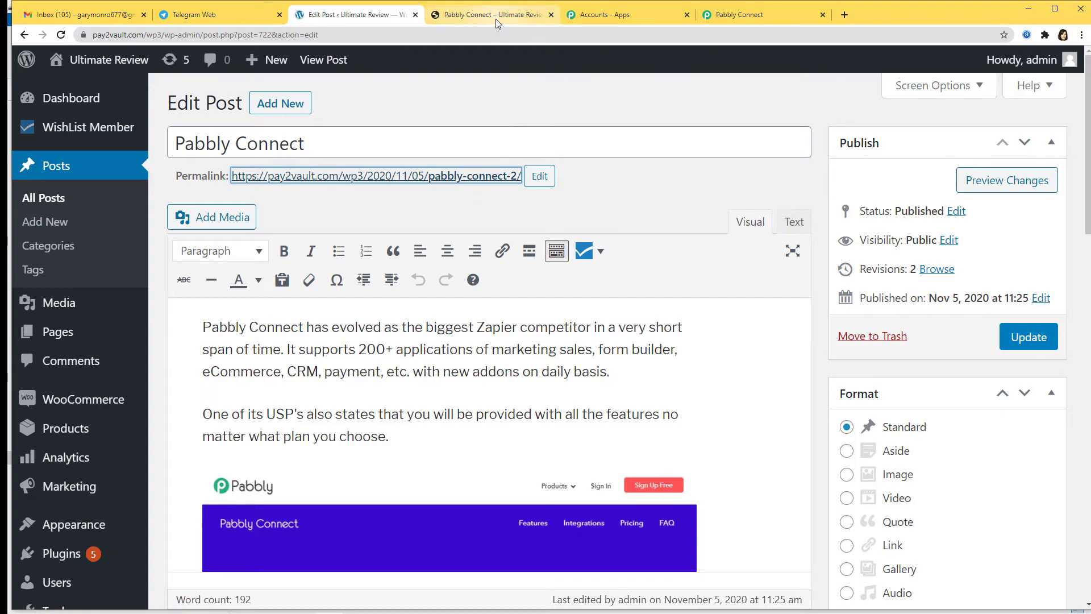
{"action": "left_click", "coordinate": [495, 17]}
{"action": "scroll", "coordinate": [454, 324], "scroll_direction": "down", "scroll_amount": 10}
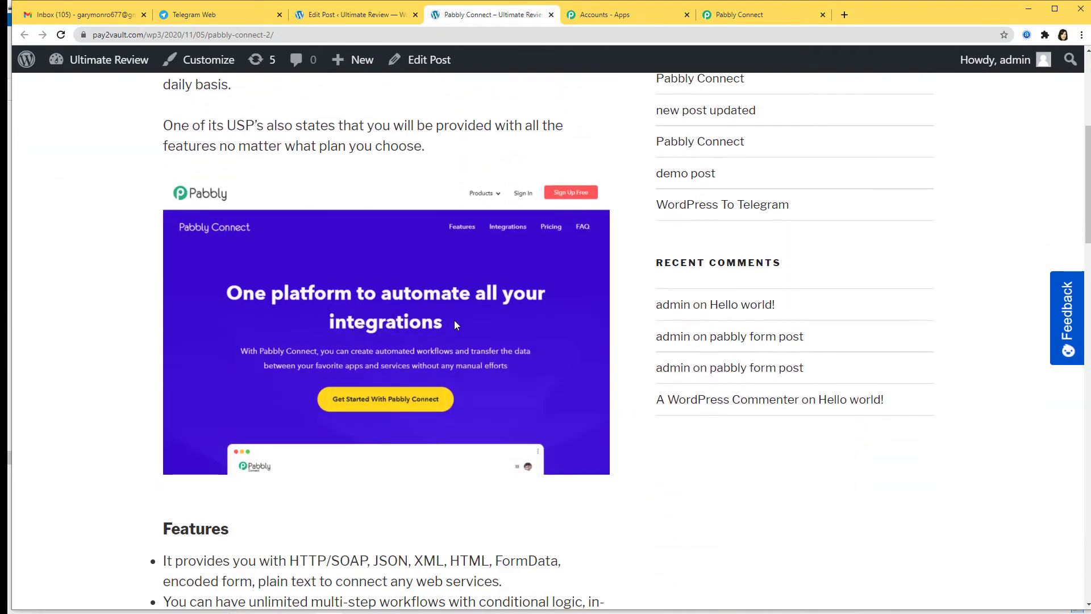
{"action": "scroll", "coordinate": [455, 324], "scroll_direction": "down", "scroll_amount": 8}
{"action": "left_click", "coordinate": [310, 322]}
{"action": "scroll", "coordinate": [526, 298], "scroll_direction": "up", "scroll_amount": 3}
{"action": "scroll", "coordinate": [526, 298], "scroll_direction": "up", "scroll_amount": 13}
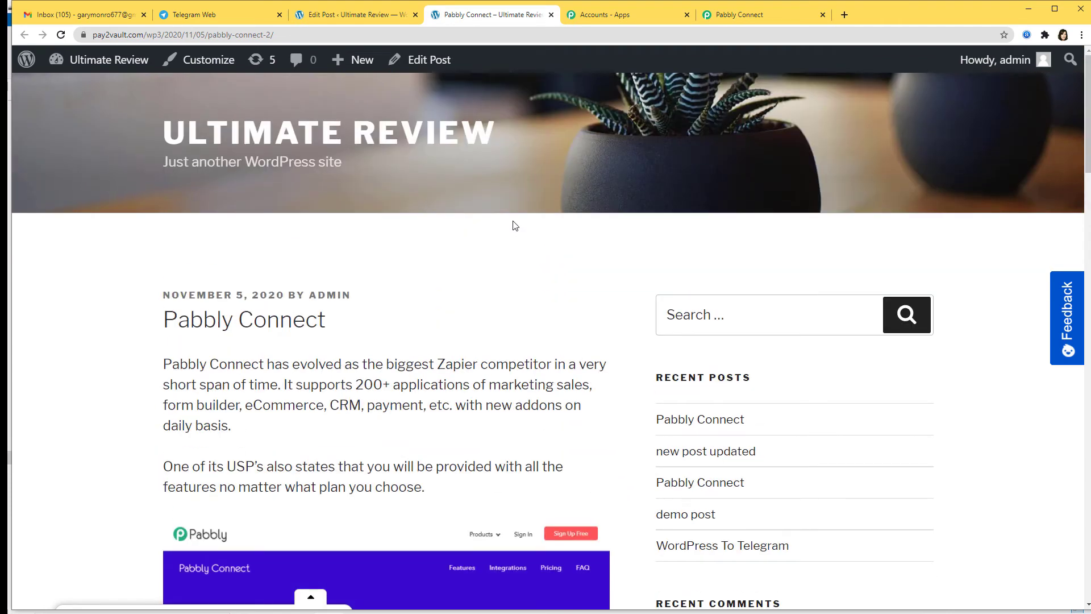
- Switch to the Pabbly Connect workflow and examine the post fields in the captured webhook response
{"action": "left_click", "coordinate": [775, 12]}
{"action": "scroll", "coordinate": [642, 307], "scroll_direction": "down", "scroll_amount": 3}
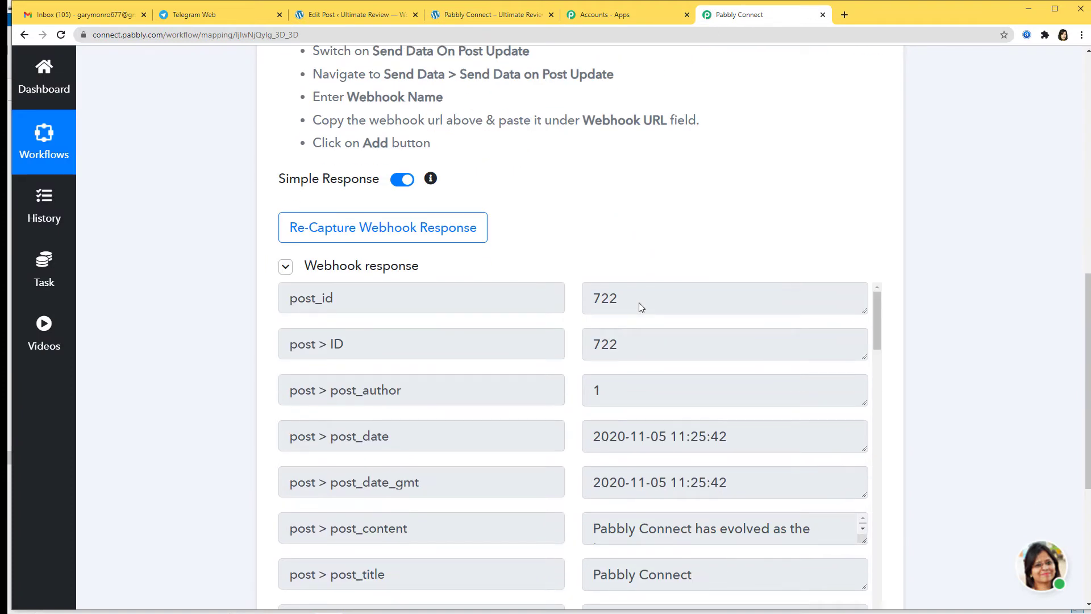
{"action": "scroll", "coordinate": [748, 427], "scroll_direction": "down", "scroll_amount": 3}
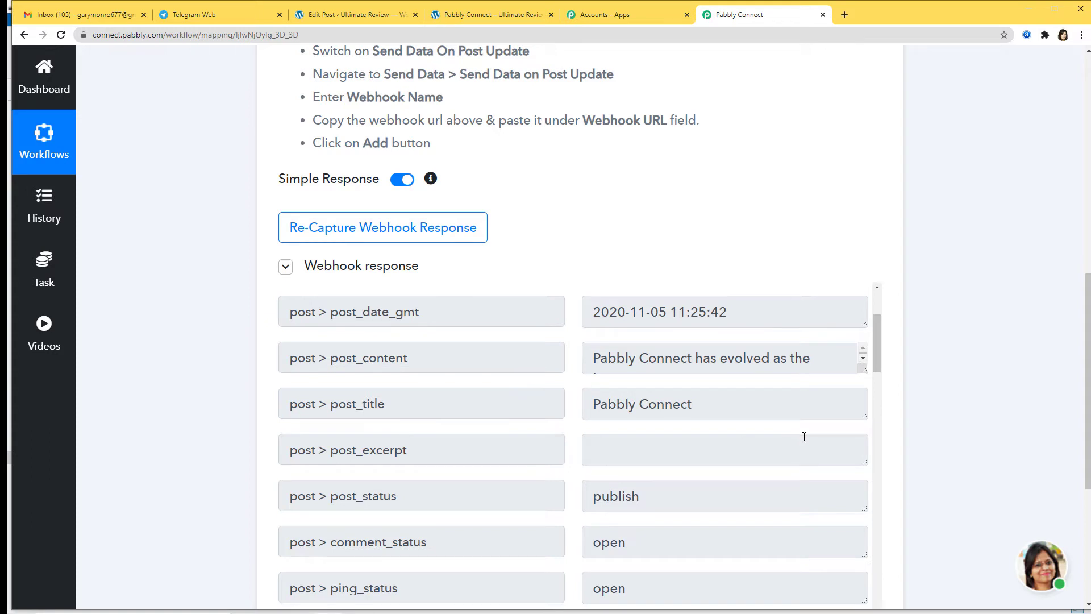
- Review the remaining fields of the captured webhook response and save the webhook trigger
{"action": "scroll", "coordinate": [792, 435], "scroll_direction": "down", "scroll_amount": 3}
{"action": "scroll", "coordinate": [784, 396], "scroll_direction": "down", "scroll_amount": 15}
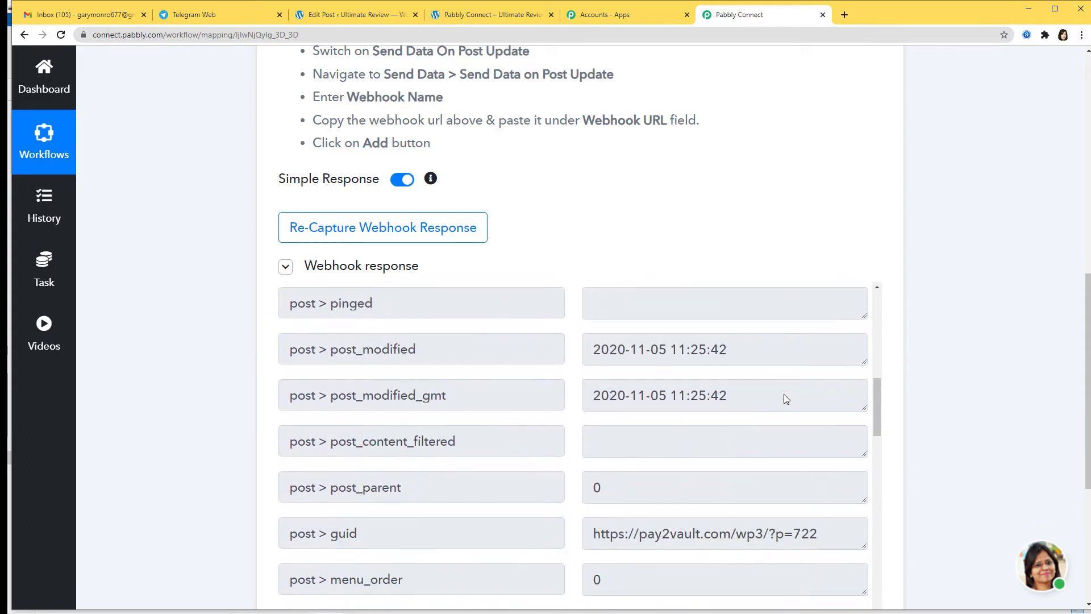
{"action": "scroll", "coordinate": [783, 394], "scroll_direction": "down", "scroll_amount": 7}
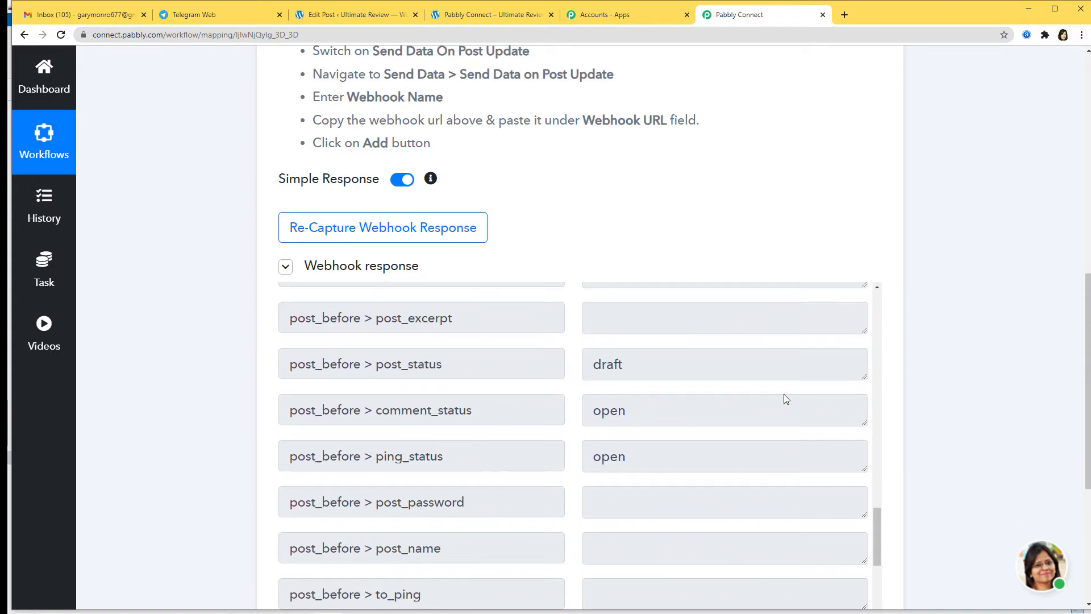
{"action": "scroll", "coordinate": [673, 420], "scroll_direction": "up", "scroll_amount": 4}
{"action": "scroll", "coordinate": [753, 457], "scroll_direction": "down", "scroll_amount": 4}
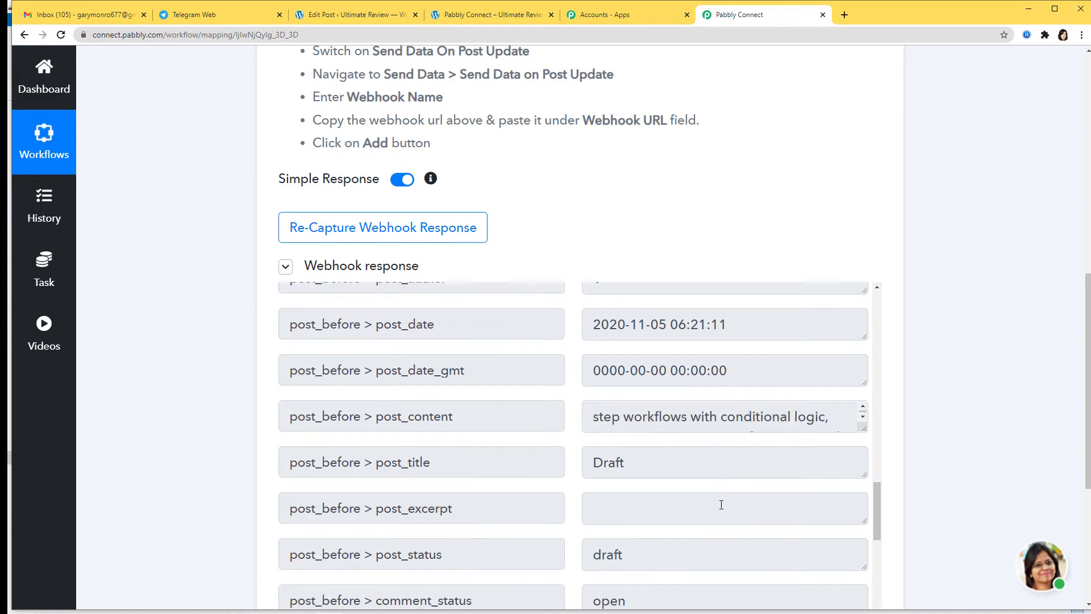
{"action": "scroll", "coordinate": [718, 504], "scroll_direction": "down", "scroll_amount": 10}
{"action": "scroll", "coordinate": [915, 448], "scroll_direction": "down", "scroll_amount": 5}
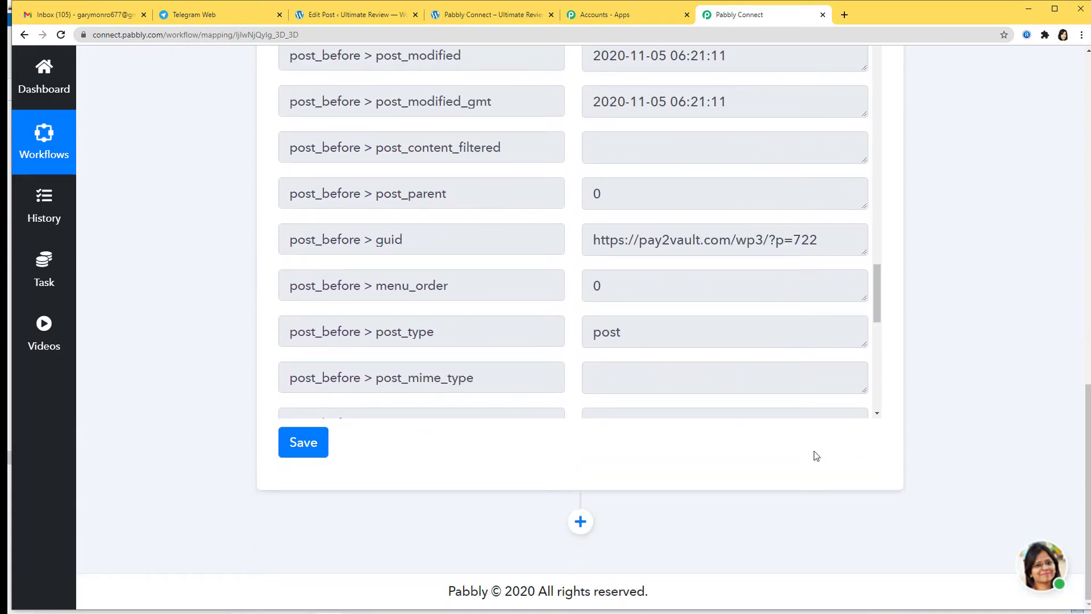
{"action": "left_click", "coordinate": [304, 445]}
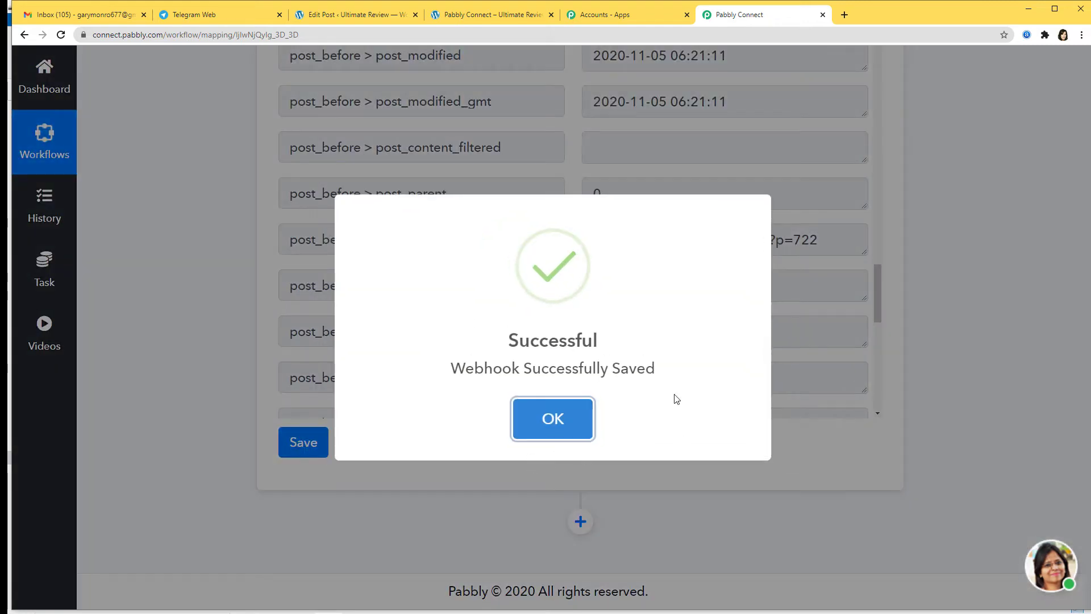
{"action": "left_click", "coordinate": [553, 433]}
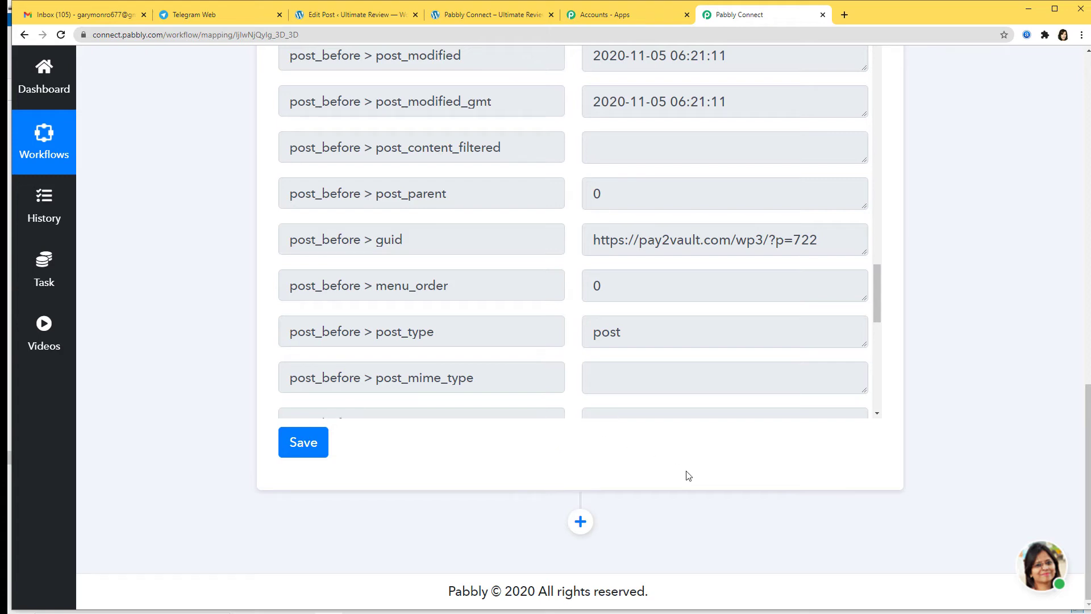
- Add an action step using the Telegram Bot app with the method Send a Text Message or a Reply
{"action": "left_click", "coordinate": [580, 523]}
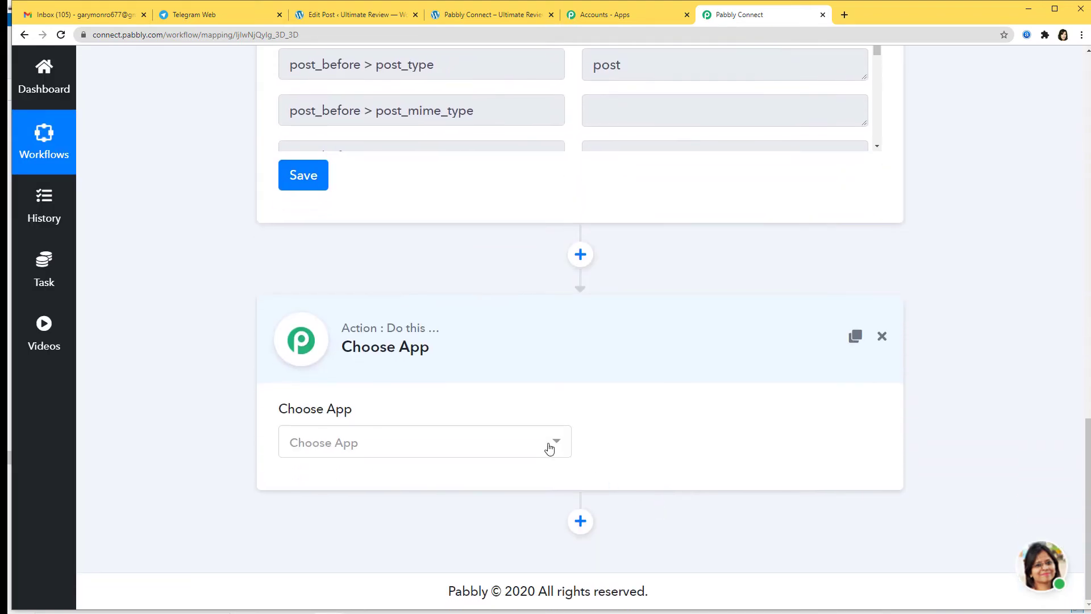
{"action": "left_click", "coordinate": [549, 448]}
{"action": "type", "text": "teleg"}
{"action": "left_click", "coordinate": [511, 400]}
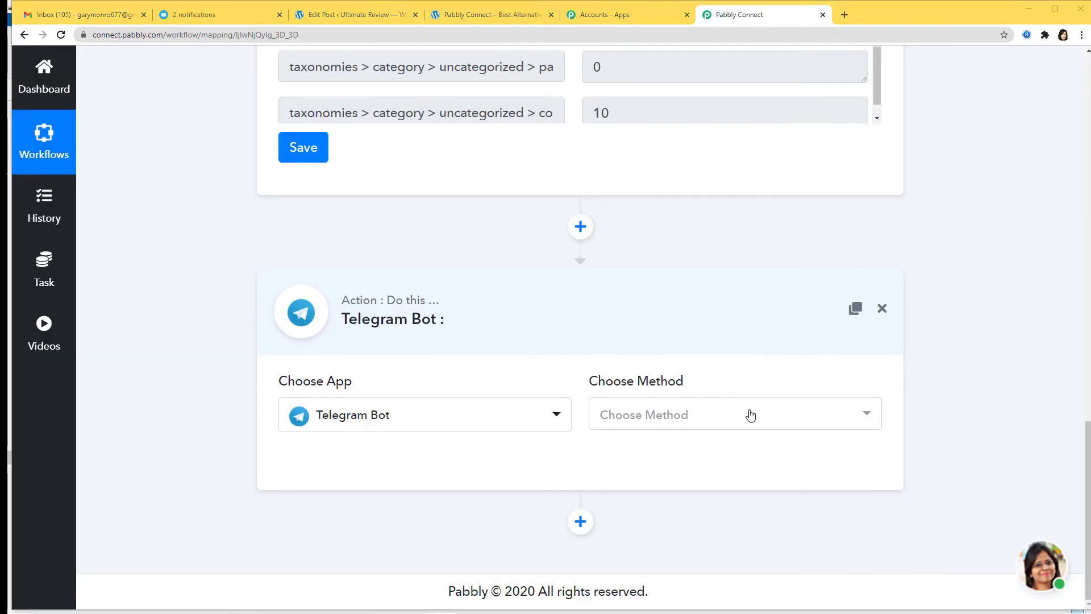
{"action": "left_click", "coordinate": [735, 418]}
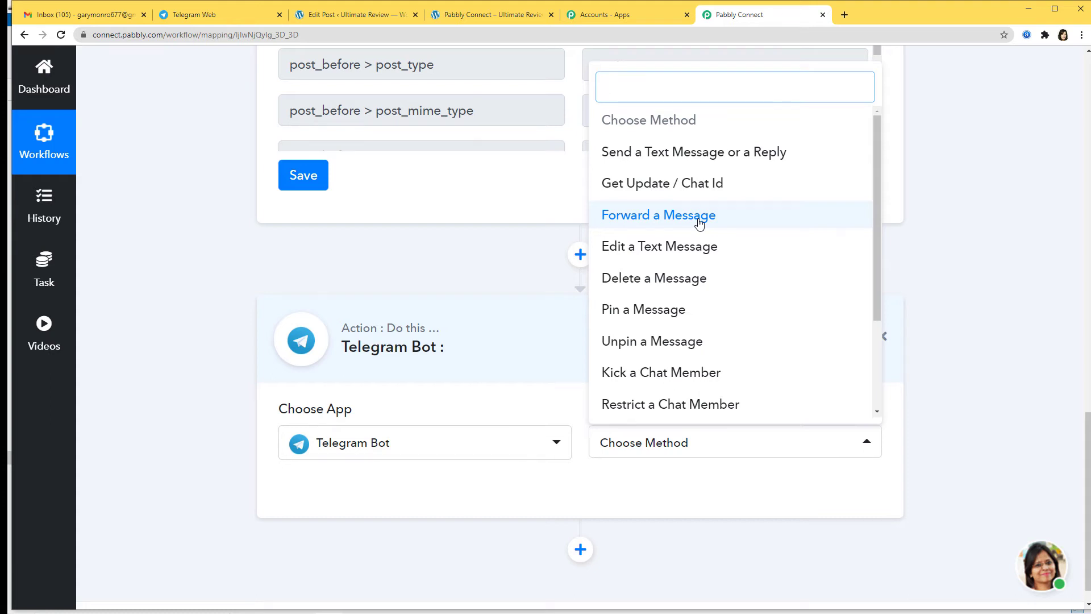
{"action": "left_click", "coordinate": [681, 154]}
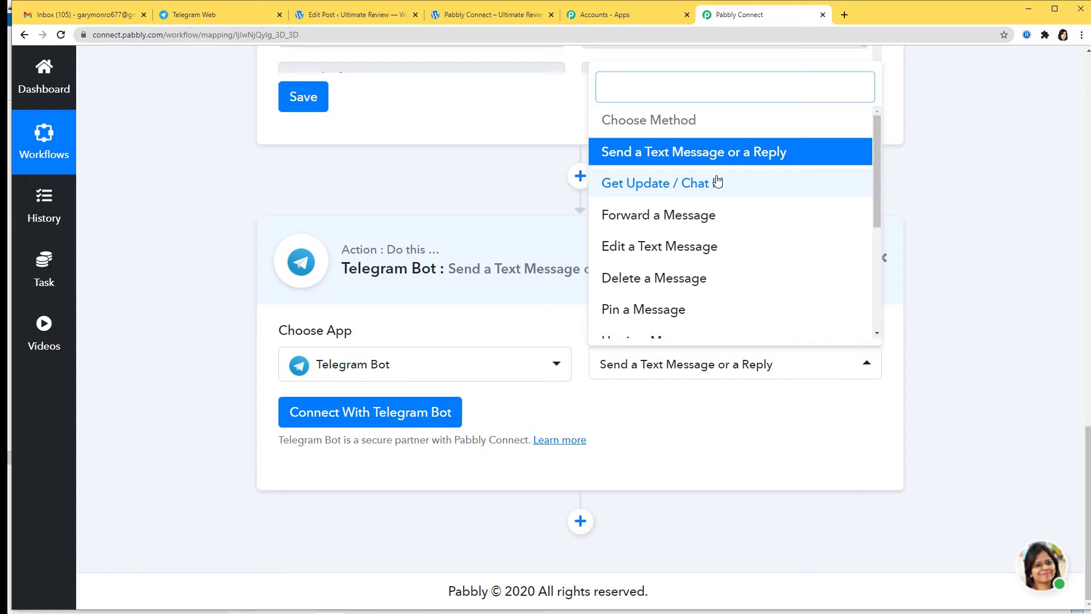
{"action": "left_click", "coordinate": [727, 161]}
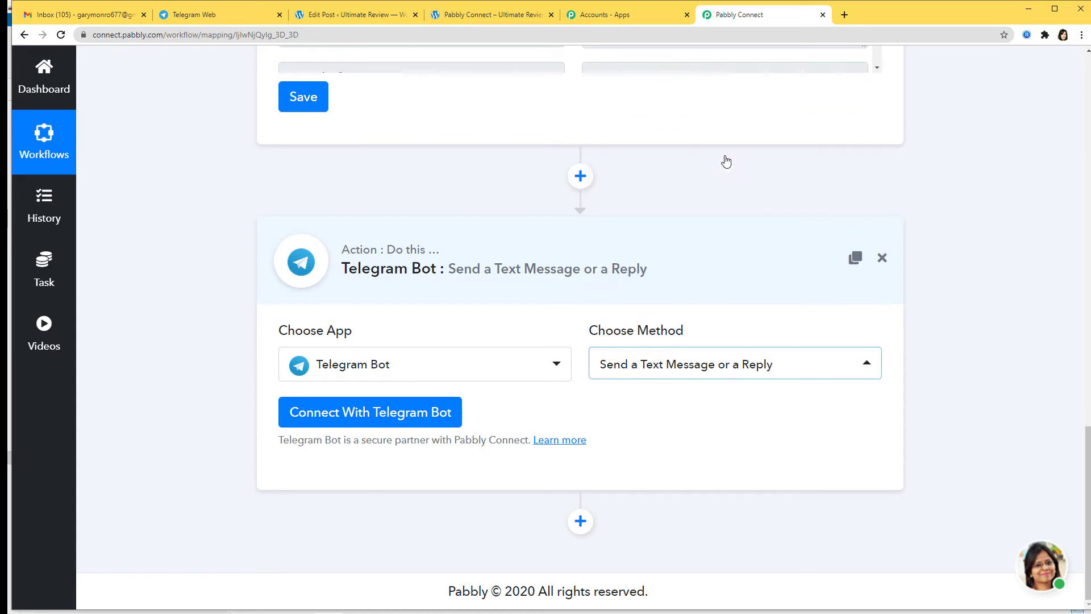
- Open the new Telegram Bot credentials form, switch to Telegram Web and start a chat with the verified BotFather
{"action": "left_click", "coordinate": [388, 424]}
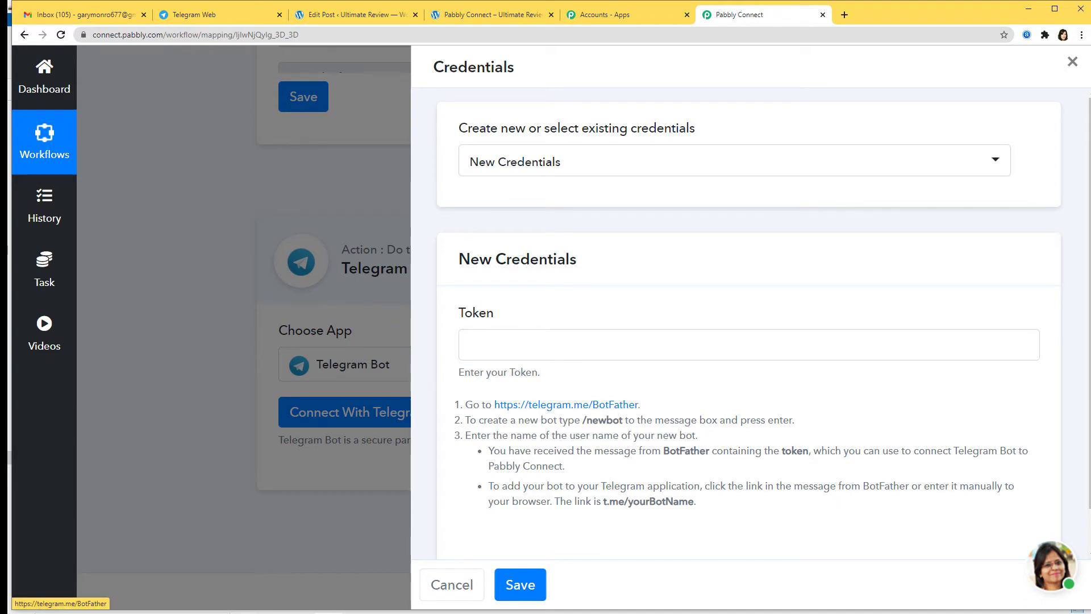
{"action": "left_click", "coordinate": [221, 13]}
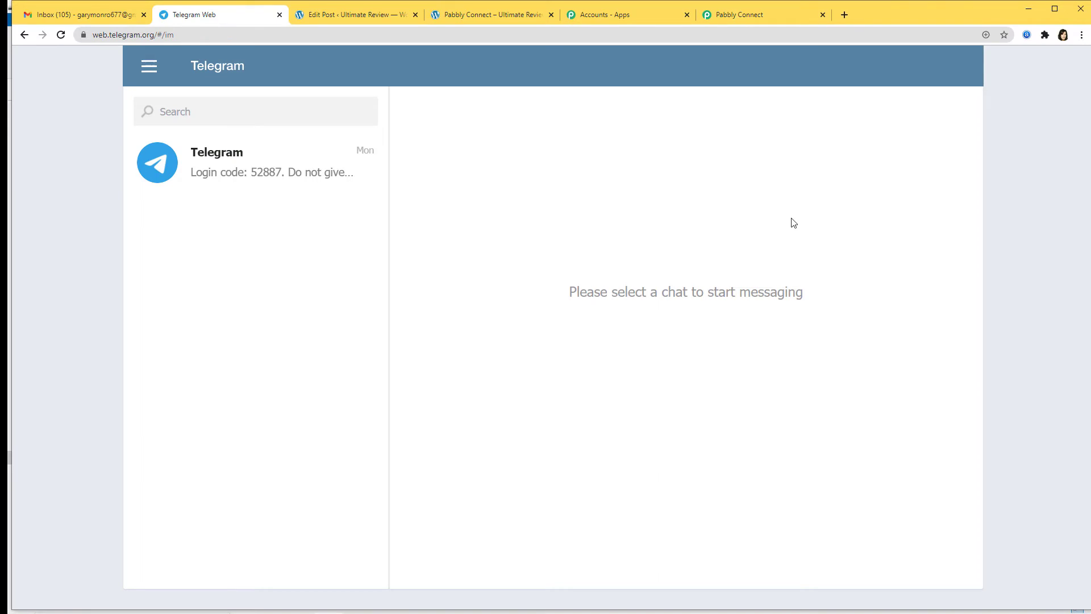
{"action": "left_click", "coordinate": [260, 108]}
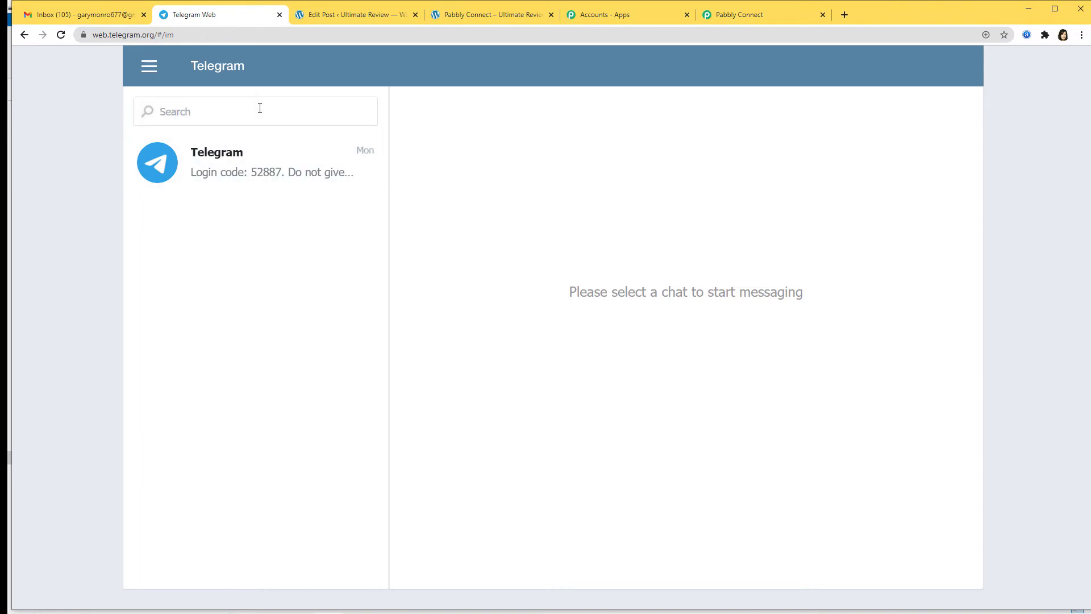
{"action": "type", "text": "botfather"}
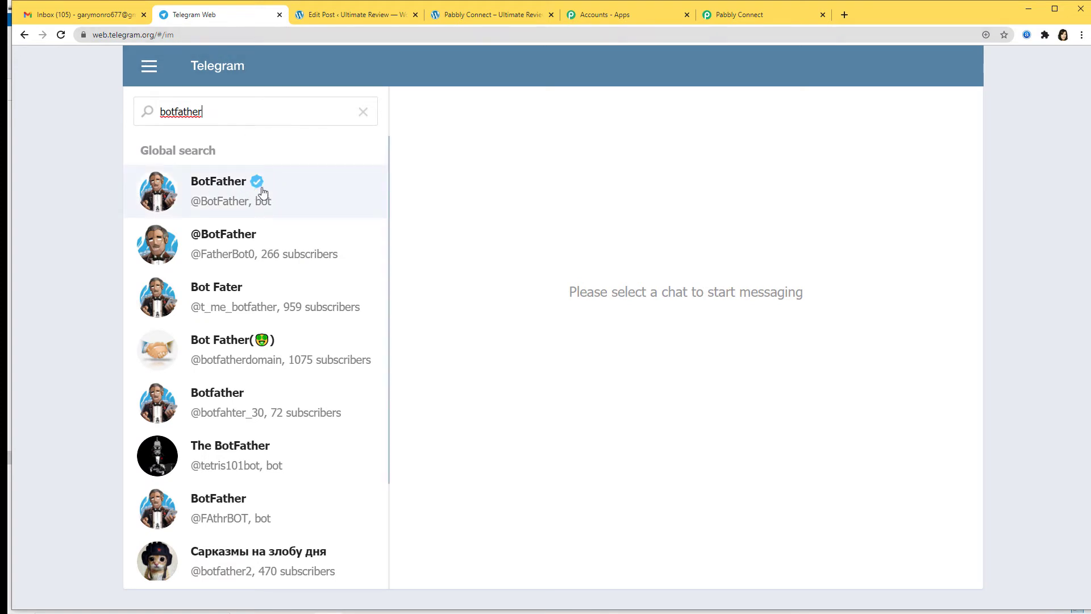
{"action": "left_click", "coordinate": [233, 196]}
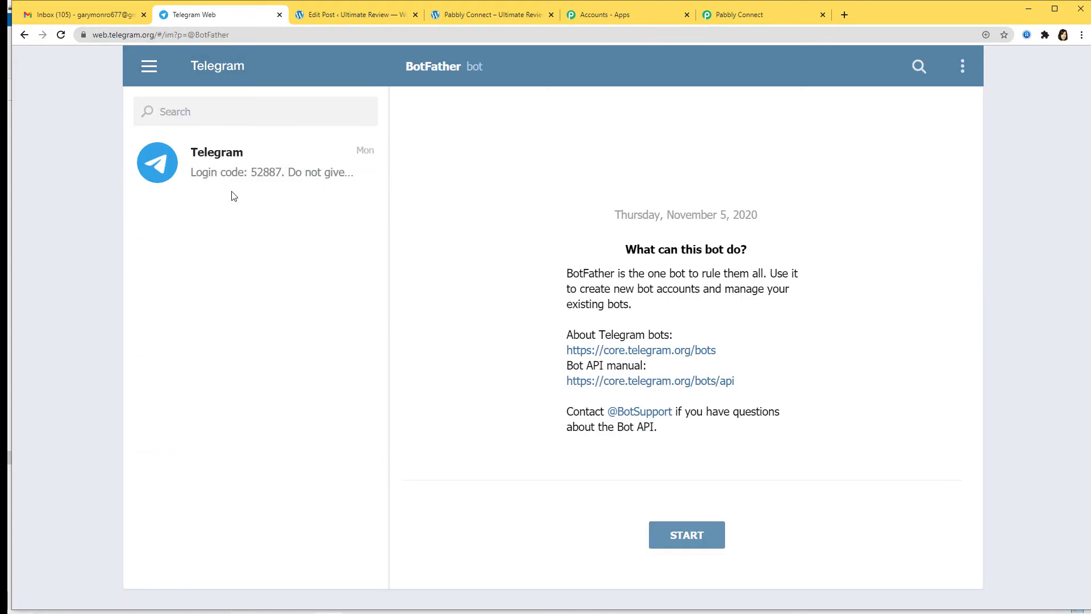
{"action": "left_click", "coordinate": [681, 528]}
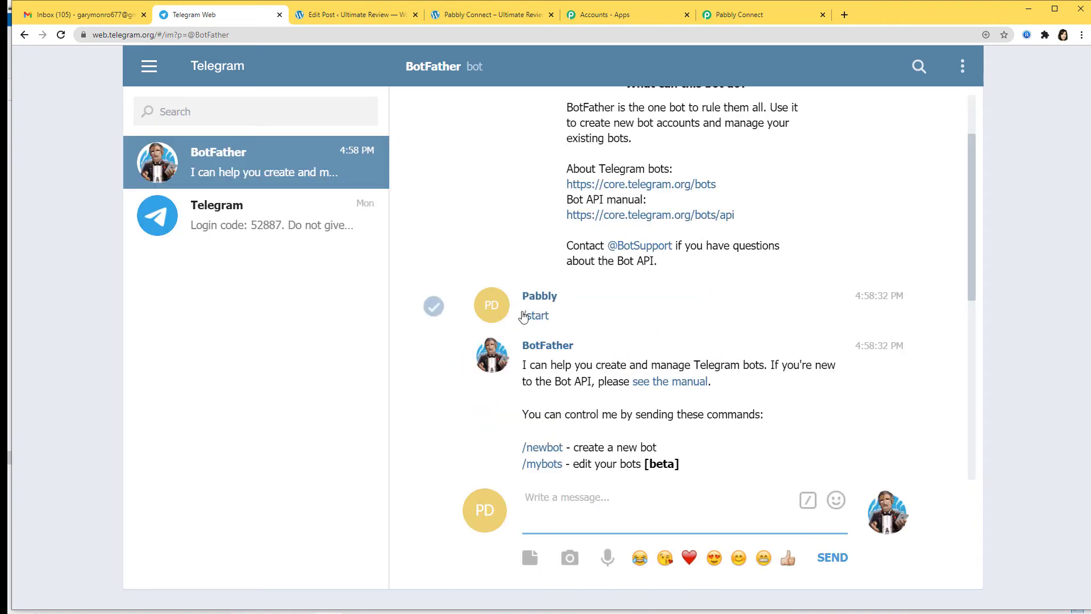
{"action": "scroll", "coordinate": [648, 348], "scroll_direction": "down", "scroll_amount": 9}
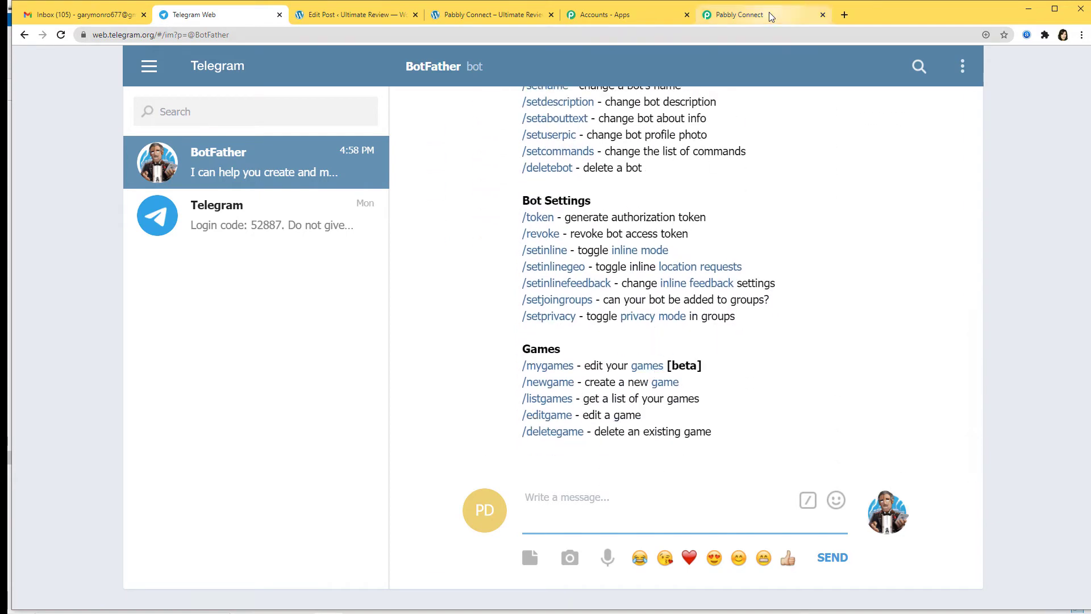
- Check the bot creation command in the Pabbly Connect credentials instructions, and send /newbot to BotFather in Telegram Web
{"action": "left_click", "coordinate": [739, 14]}
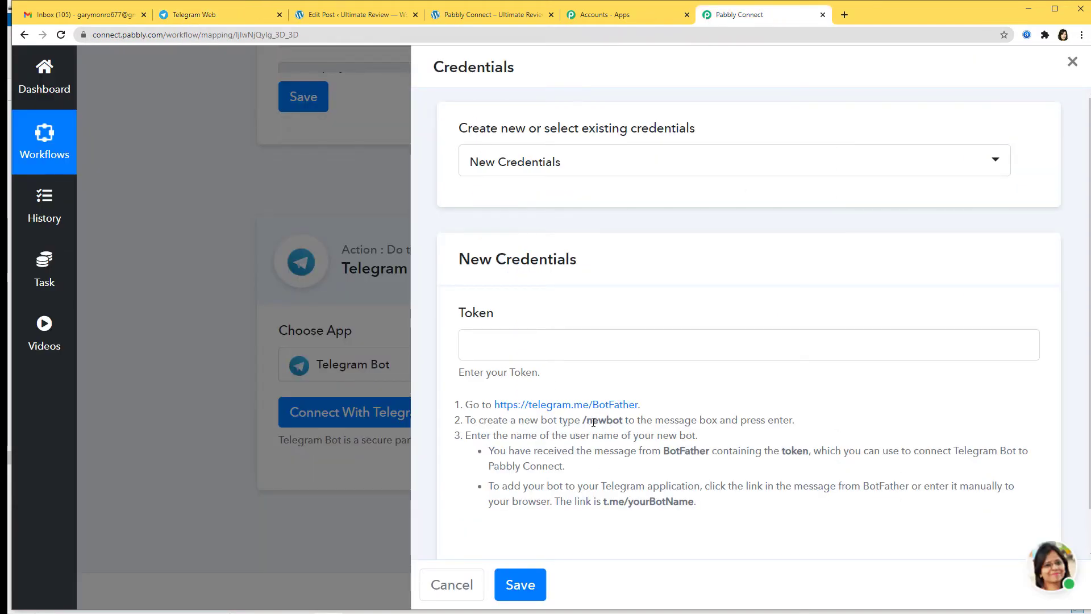
{"action": "left_click_drag", "start_coordinate": [580, 422], "coordinate": [624, 424]}
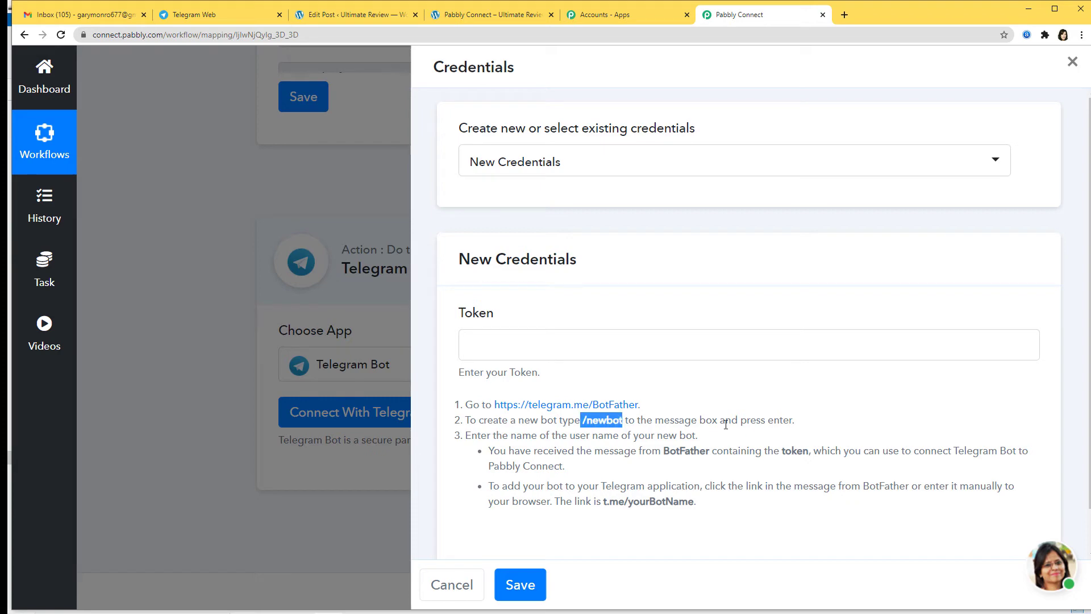
{"action": "left_click", "coordinate": [228, 13]}
{"action": "type", "text": "/newbot"}
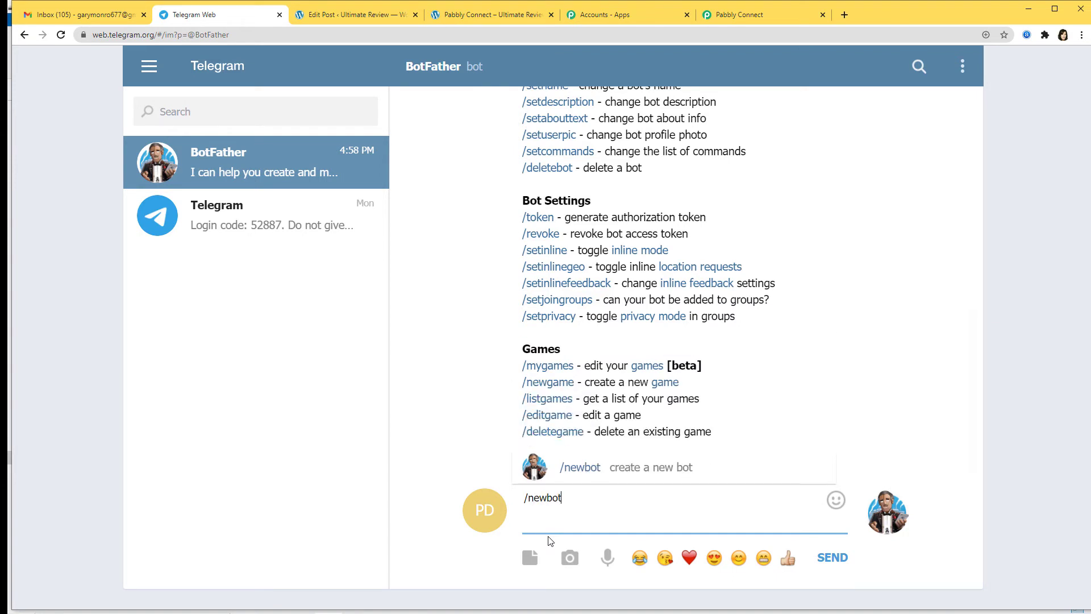
{"action": "key", "text": "Return"}
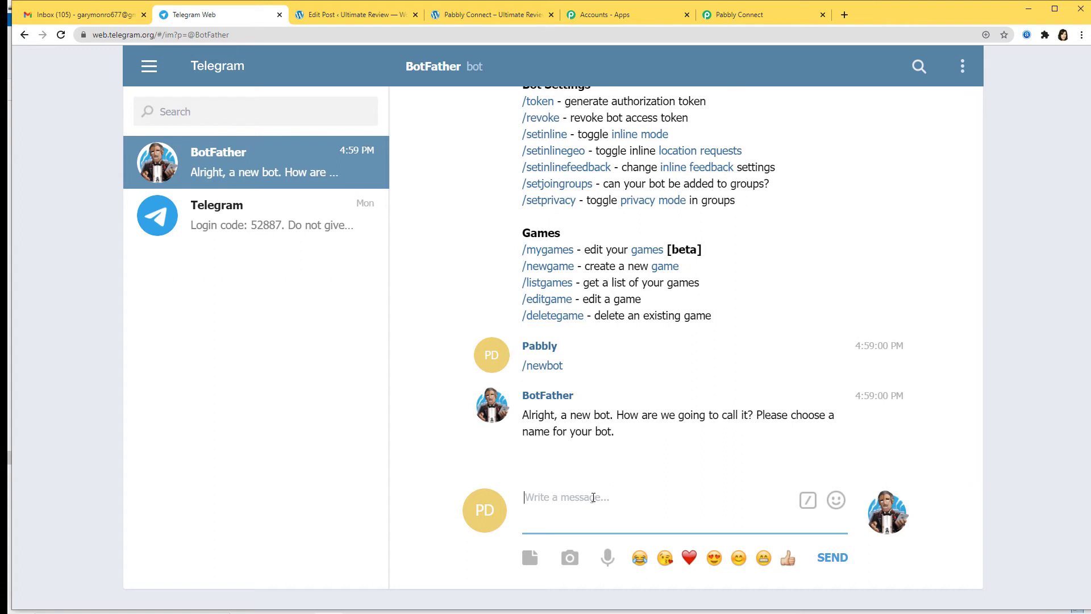
- Name the new bot "wordpress telegram" and give it the username wordpress_telegram010_bot
{"action": "type", "text": "wordpress"}
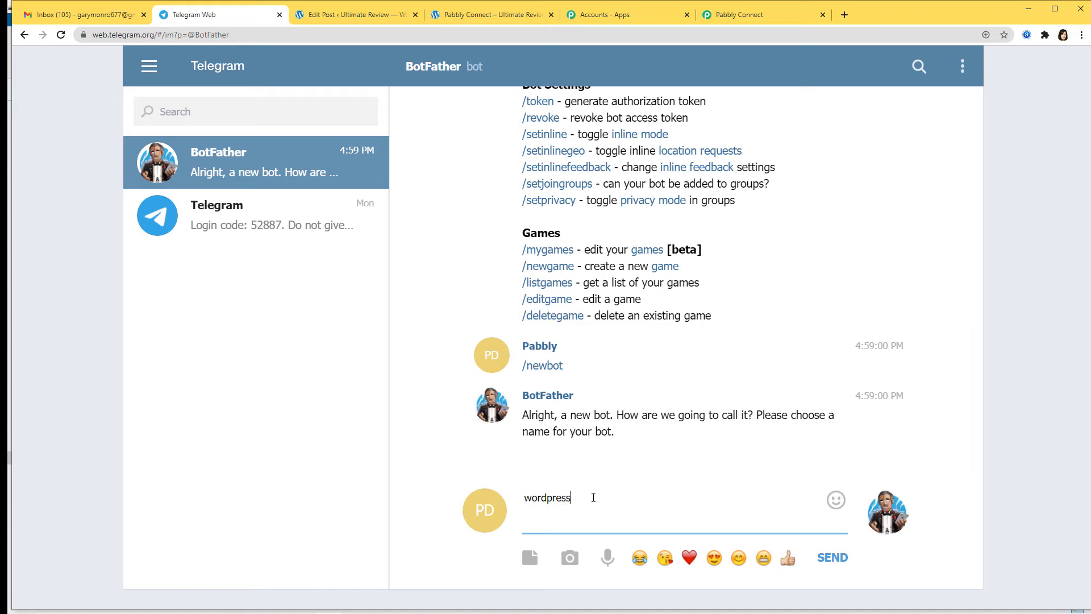
{"action": "type", "text": " telegram"}
{"action": "key", "text": "Return"}
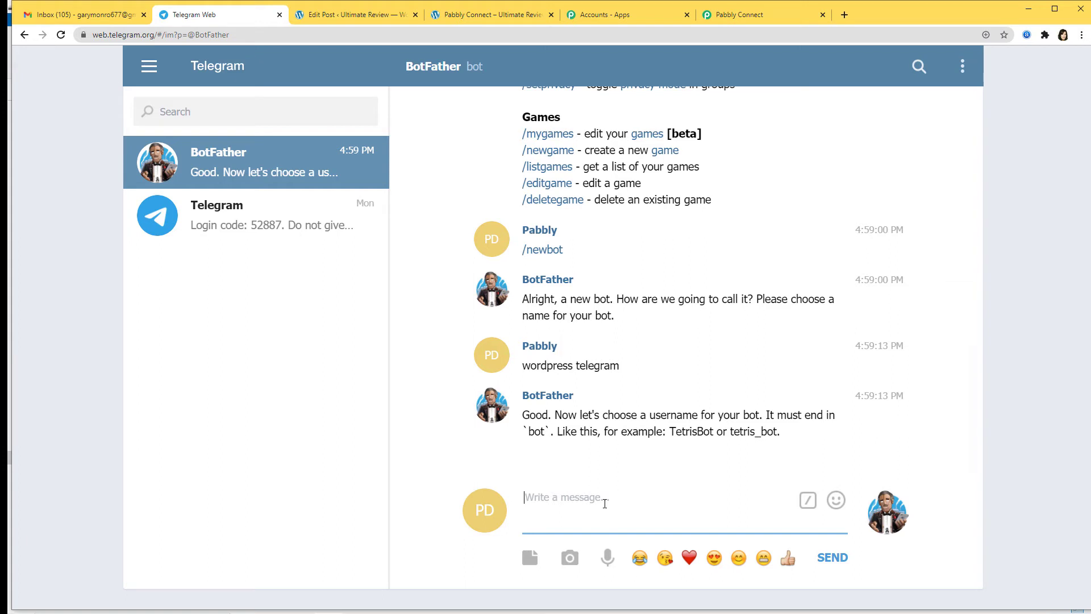
{"action": "type", "text": "wordpre"}
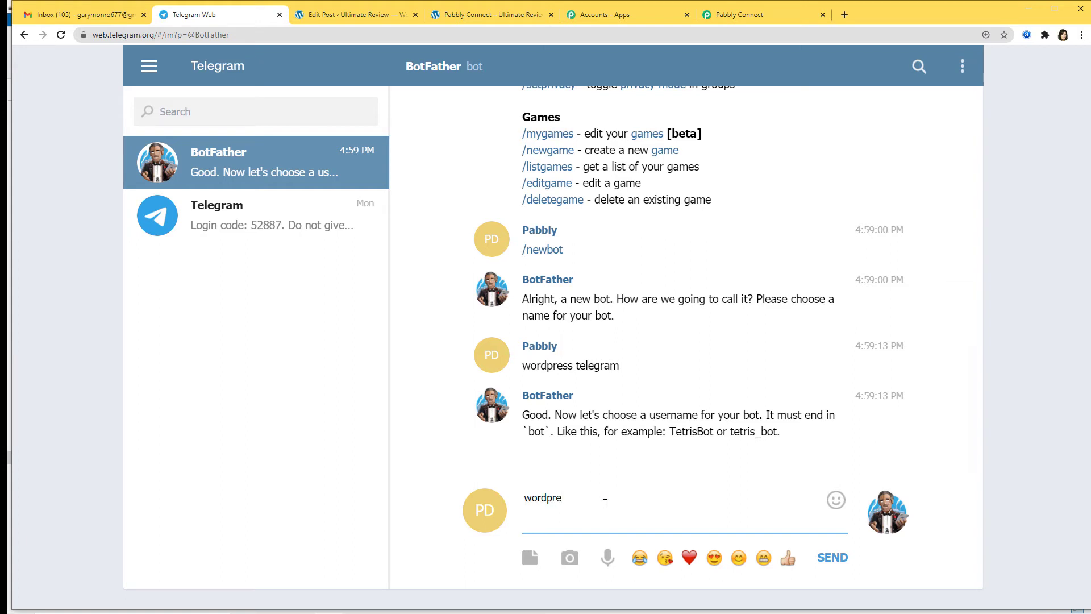
{"action": "type", "text": "ss_telegram010_bot"}
{"action": "key", "text": "Return"}
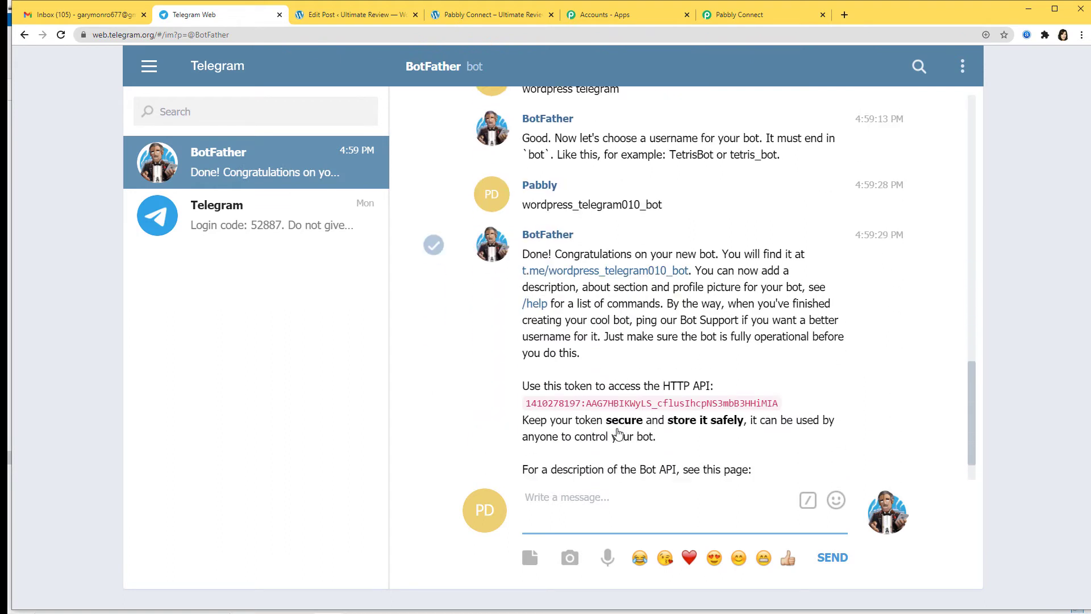
{"action": "left_click_drag", "start_coordinate": [662, 212], "coordinate": [648, 217]}
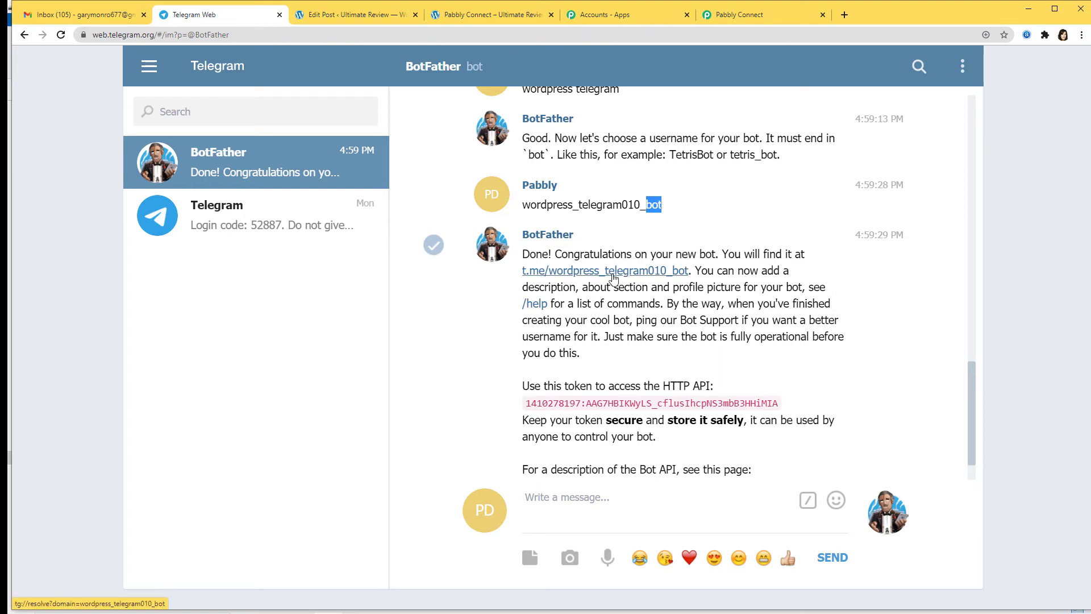
- Copy the bot's API token from BotFather's message, paste it into the Token field in Pabbly Connect and save the credentials
{"action": "left_click_drag", "start_coordinate": [779, 403], "coordinate": [528, 410]}
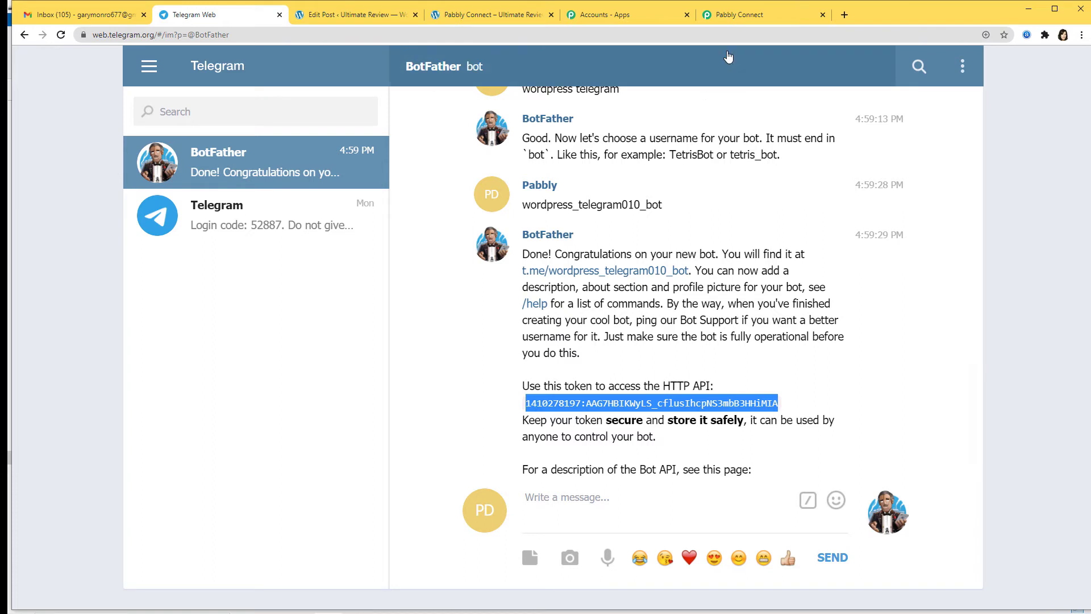
{"action": "left_click", "coordinate": [759, 16]}
{"action": "left_click", "coordinate": [582, 349]}
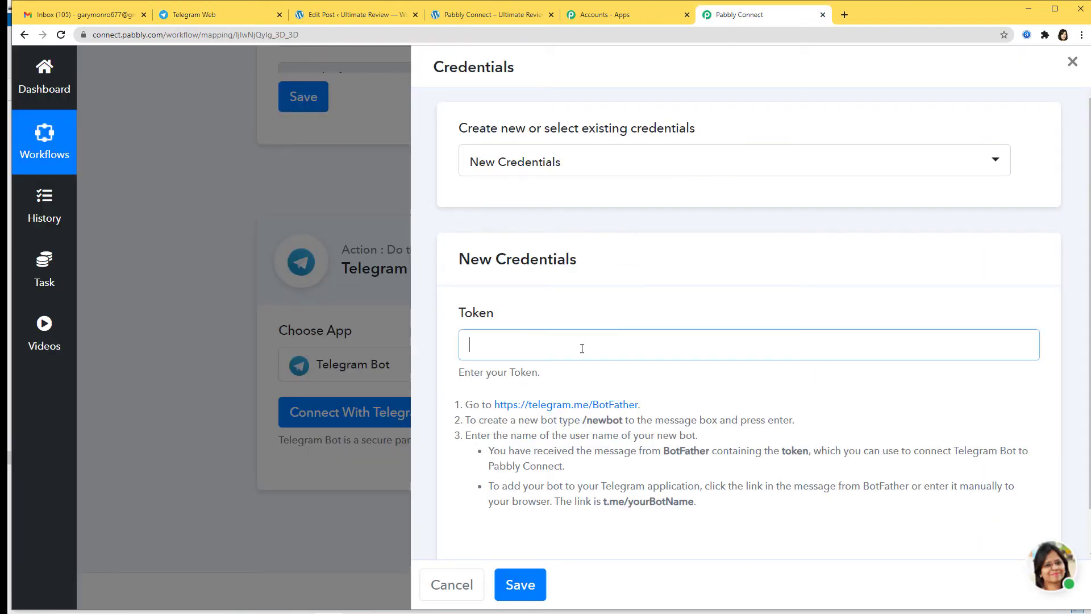
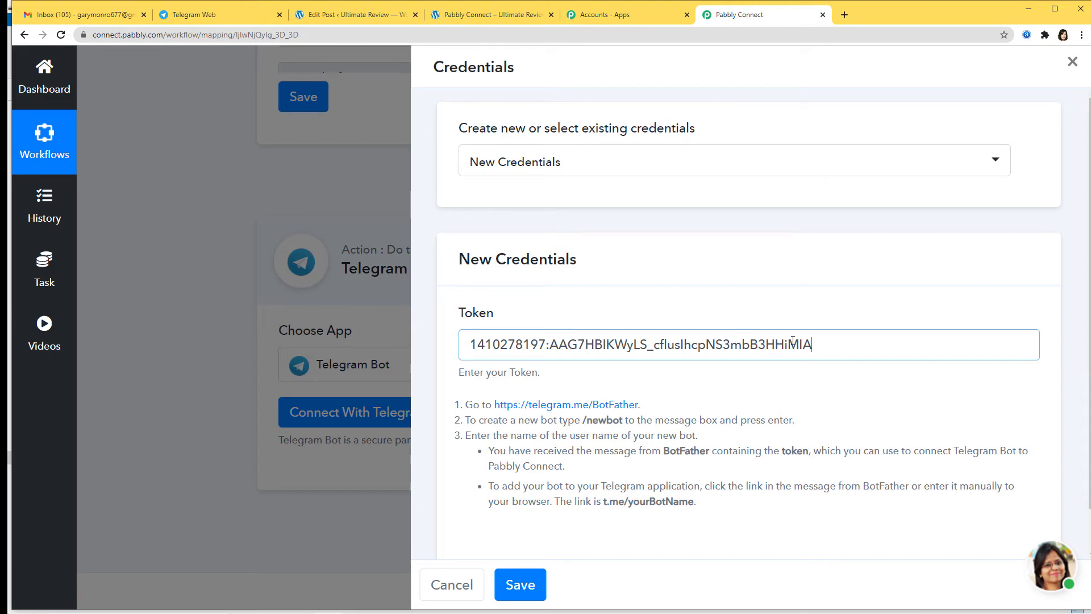
{"action": "left_click", "coordinate": [520, 584]}
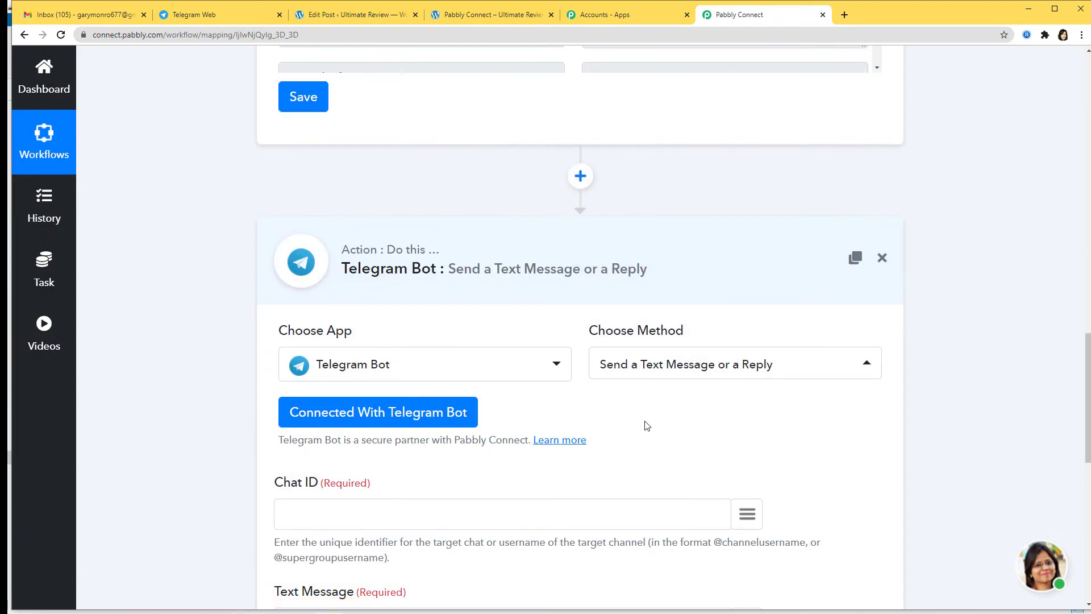
- Look over the Telegram action's Chat ID, Text Message and option fields, and switch back to the BotFather chat in Telegram Web
{"action": "scroll", "coordinate": [647, 426], "scroll_direction": "down", "scroll_amount": 2}
{"action": "scroll", "coordinate": [647, 426], "scroll_direction": "down", "scroll_amount": 2}
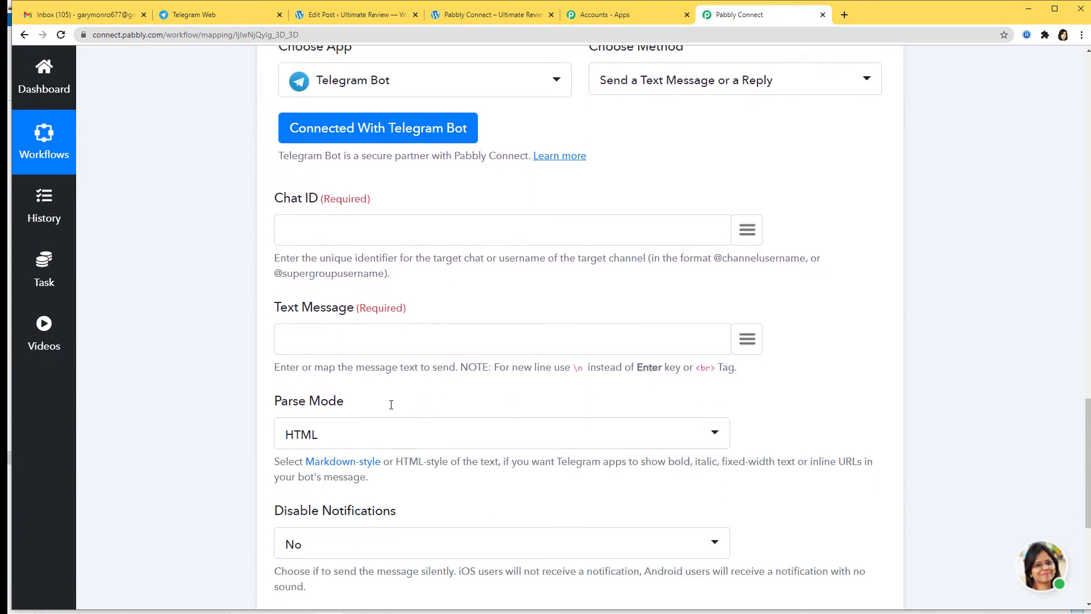
{"action": "scroll", "coordinate": [845, 373], "scroll_direction": "up", "scroll_amount": 10}
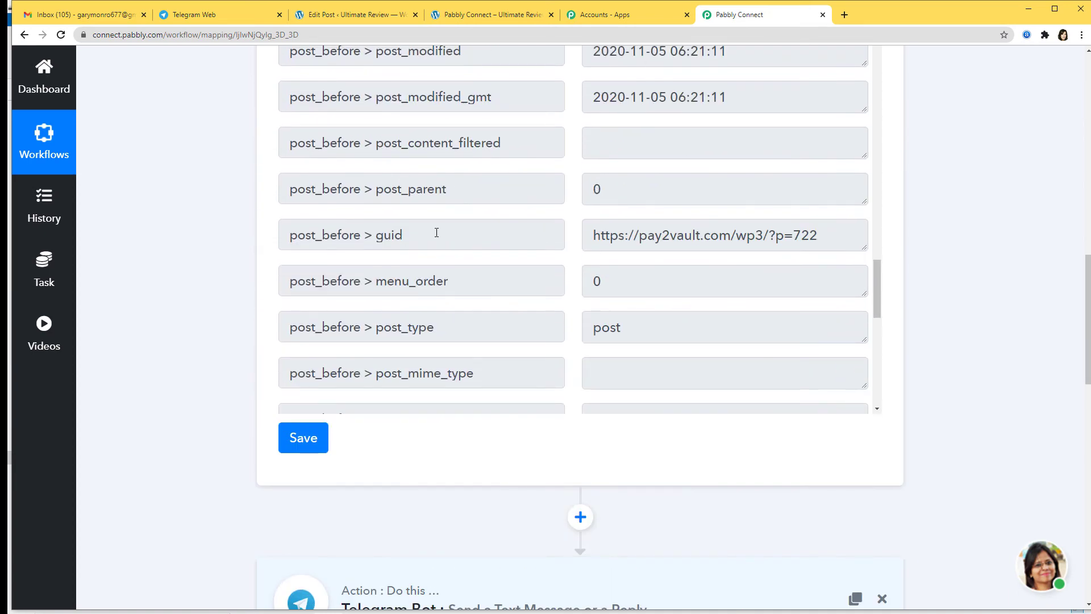
{"action": "scroll", "coordinate": [730, 324], "scroll_direction": "down", "scroll_amount": 15}
{"action": "scroll", "coordinate": [762, 451], "scroll_direction": "down", "scroll_amount": 5}
{"action": "scroll", "coordinate": [764, 453], "scroll_direction": "down", "scroll_amount": 6}
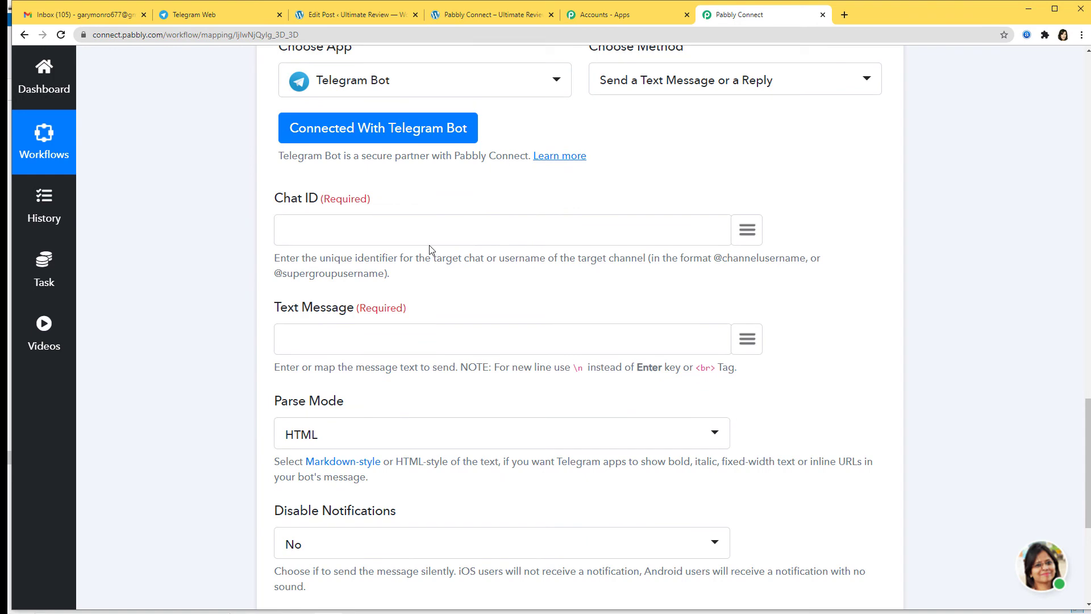
{"action": "left_click", "coordinate": [222, 22]}
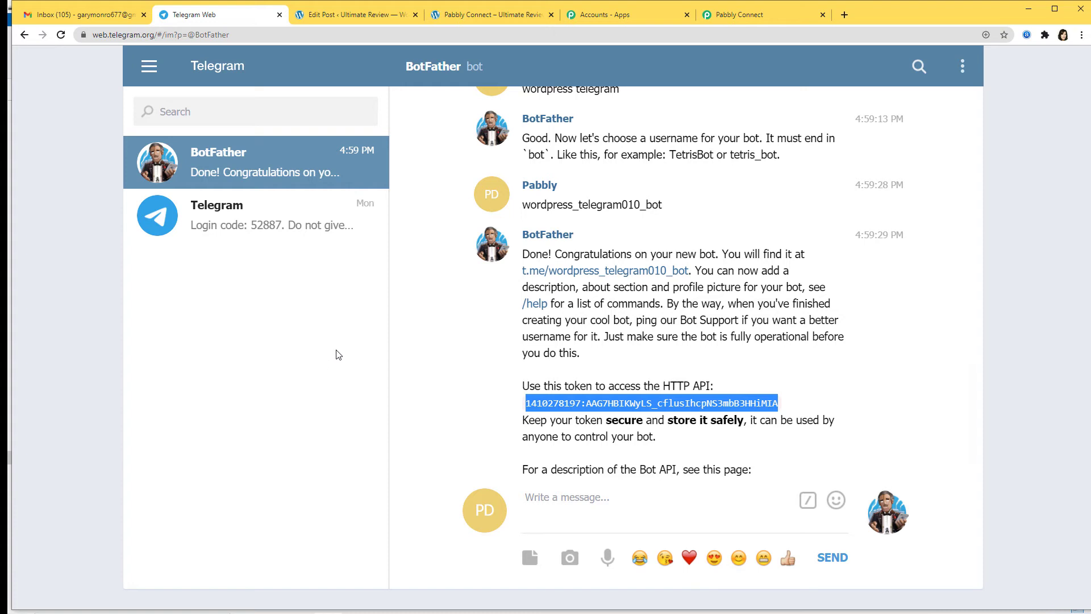
- Start the new wordpress_telegram010_bot from BotFather's link, and begin a new Telegram group with the wordpress telegram bot as its member
{"action": "left_click", "coordinate": [613, 274]}
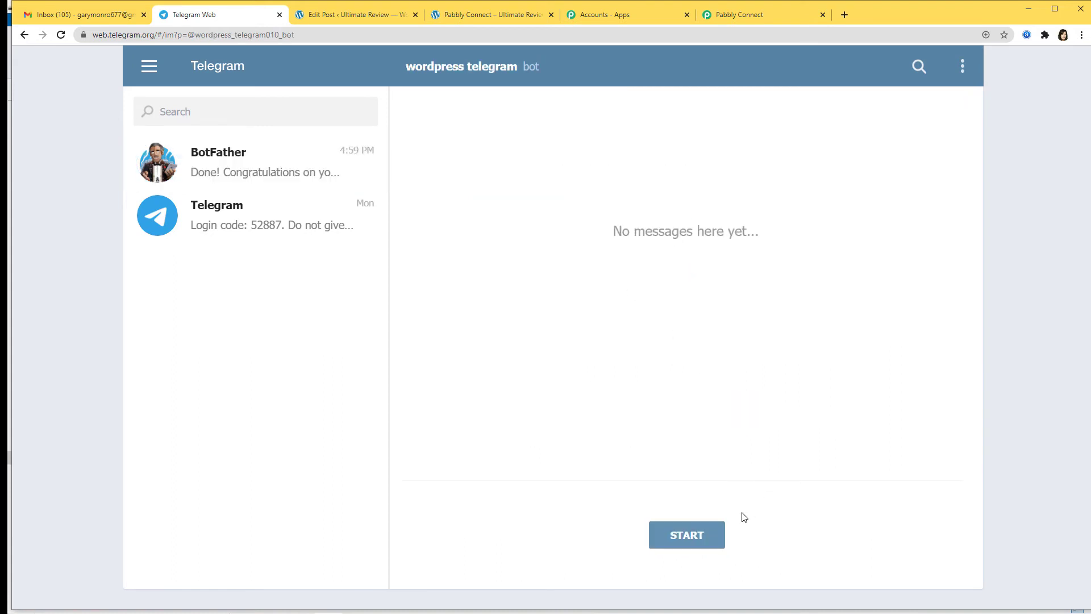
{"action": "left_click", "coordinate": [695, 535]}
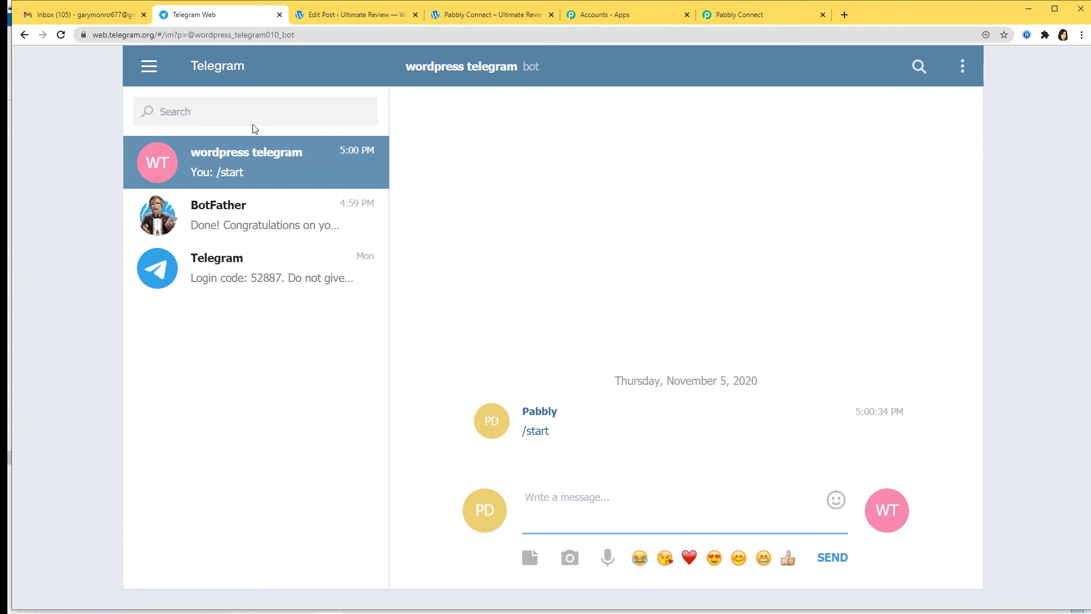
{"action": "left_click", "coordinate": [151, 66]}
{"action": "left_click", "coordinate": [212, 116]}
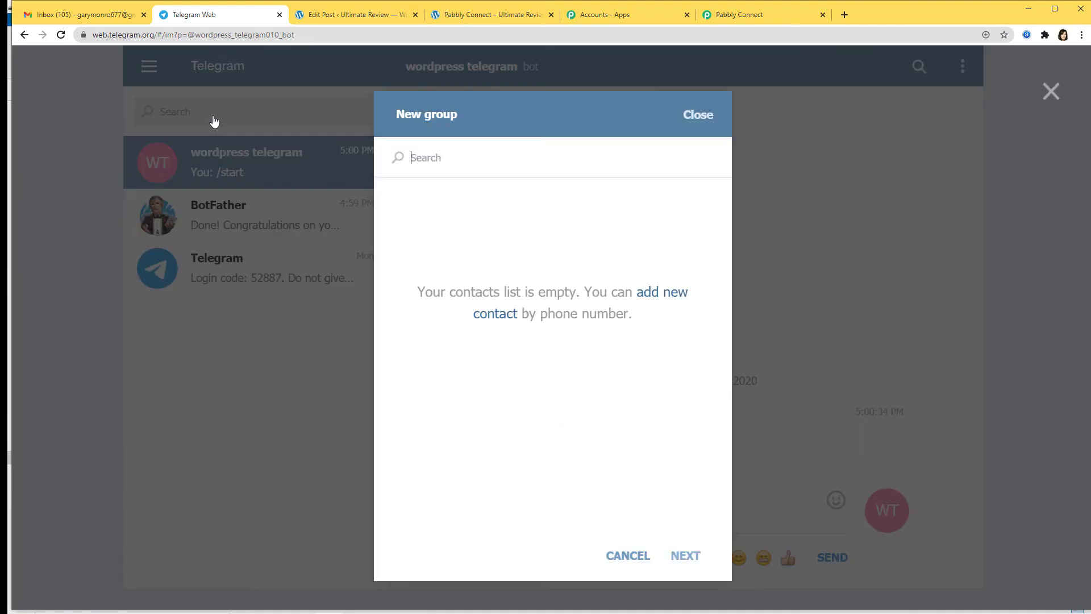
{"action": "type", "text": "wo"}
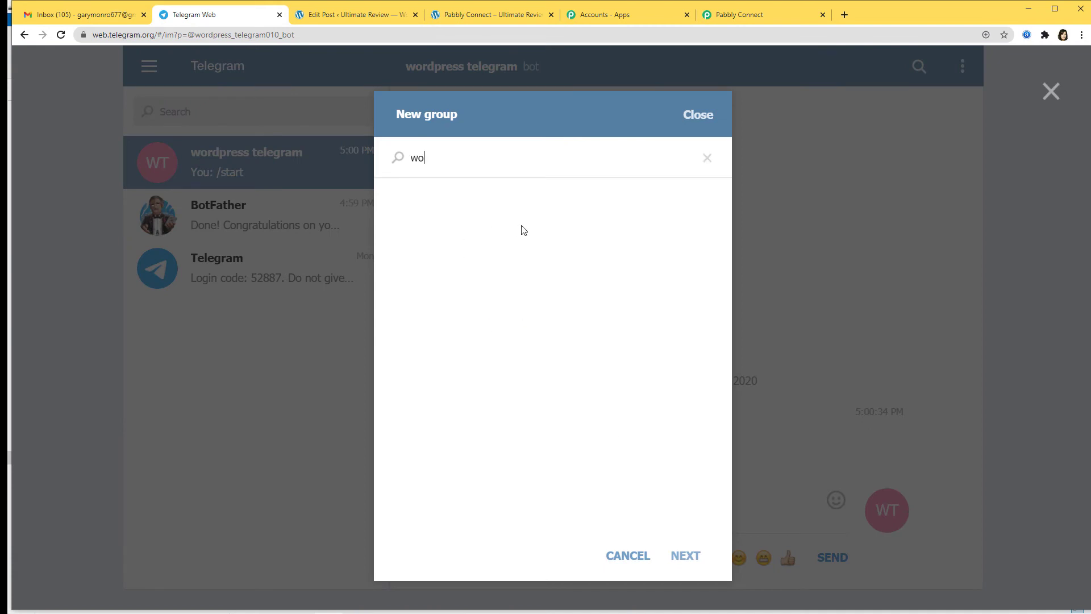
{"action": "type", "text": "rdpress"}
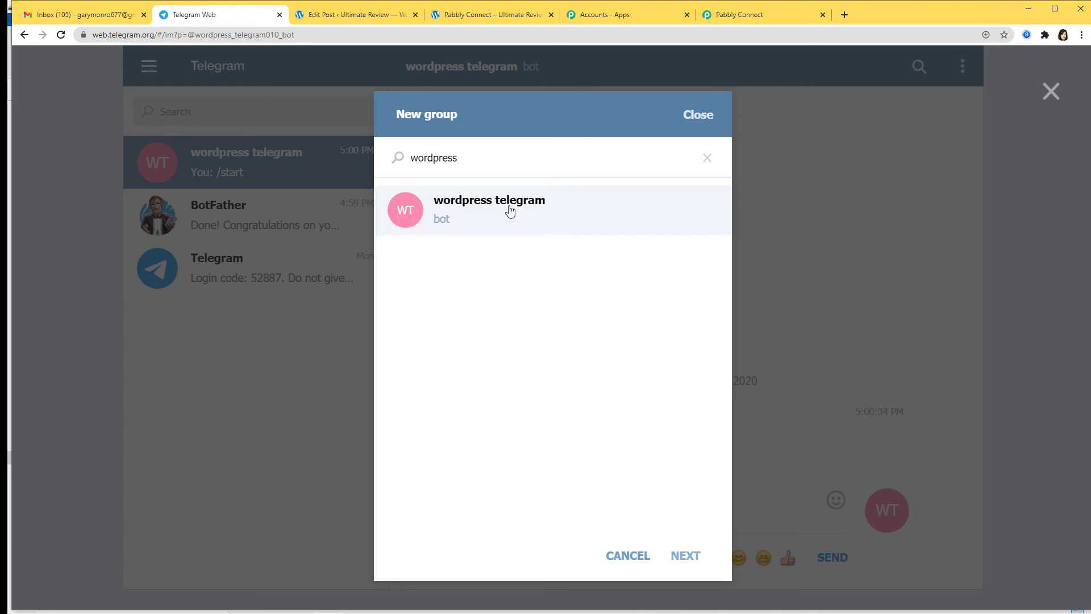
{"action": "left_click", "coordinate": [504, 215]}
{"action": "left_click", "coordinate": [687, 555]}
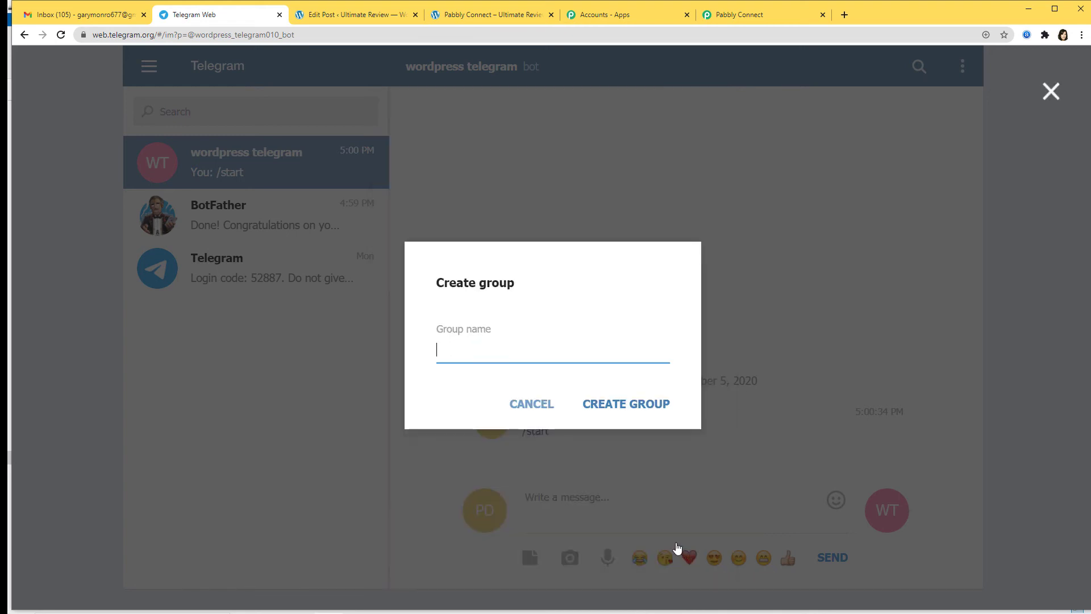
- Name the group "WordPress to Telegram" and create it
{"action": "type", "text": "W"}
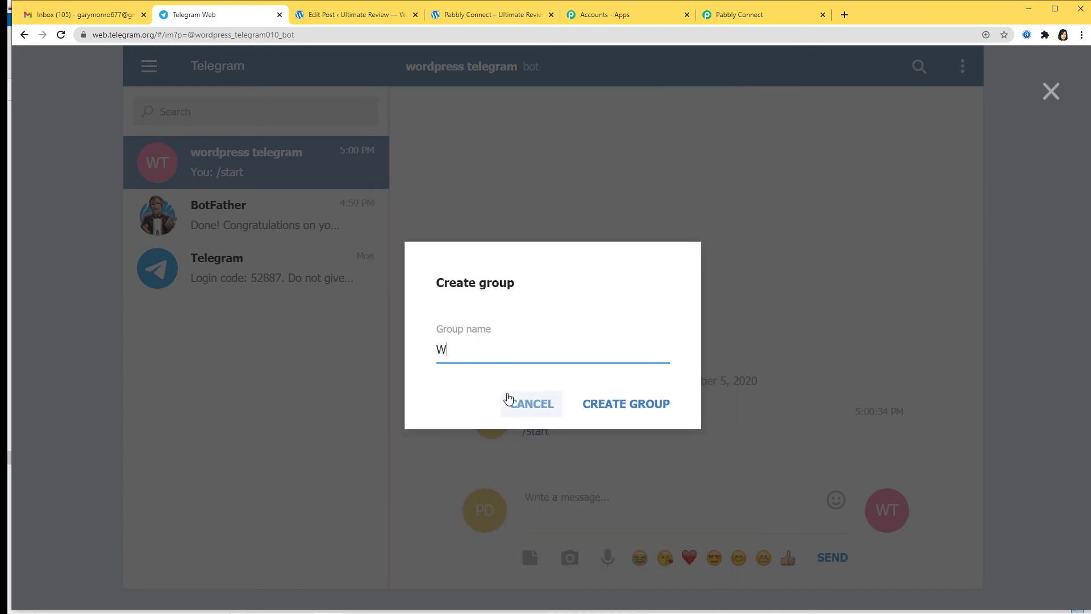
{"action": "type", "text": "ordPres"}
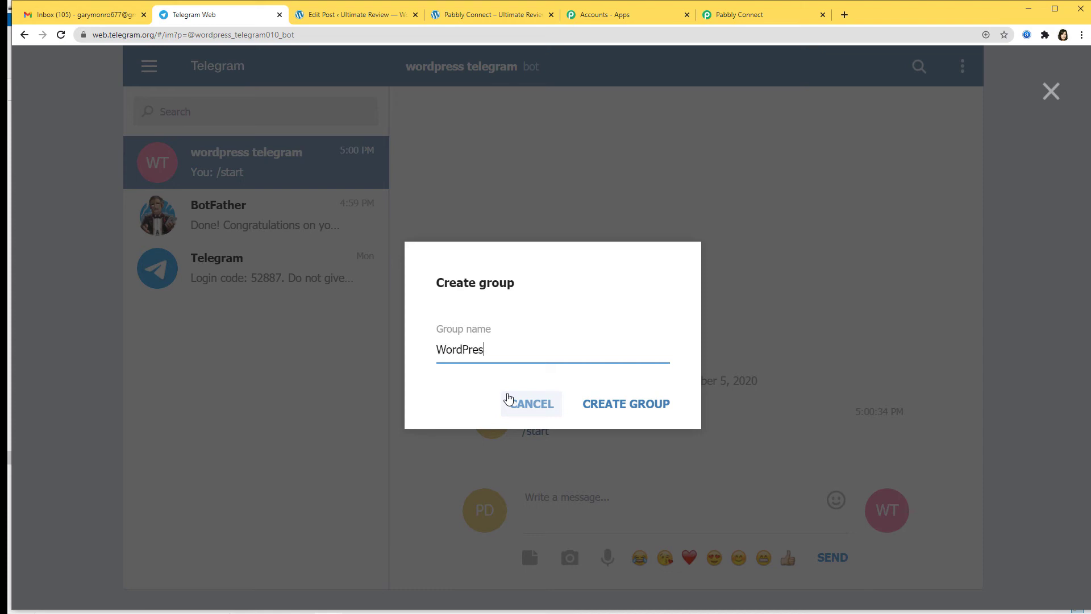
{"action": "type", "text": "s to Telegram"}
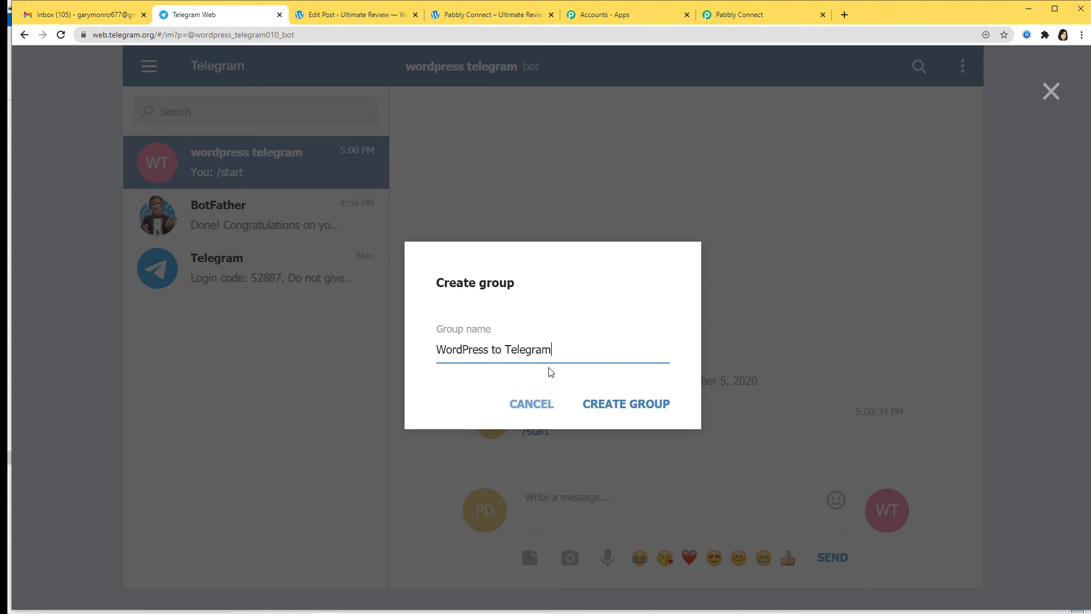
{"action": "left_click", "coordinate": [630, 403]}
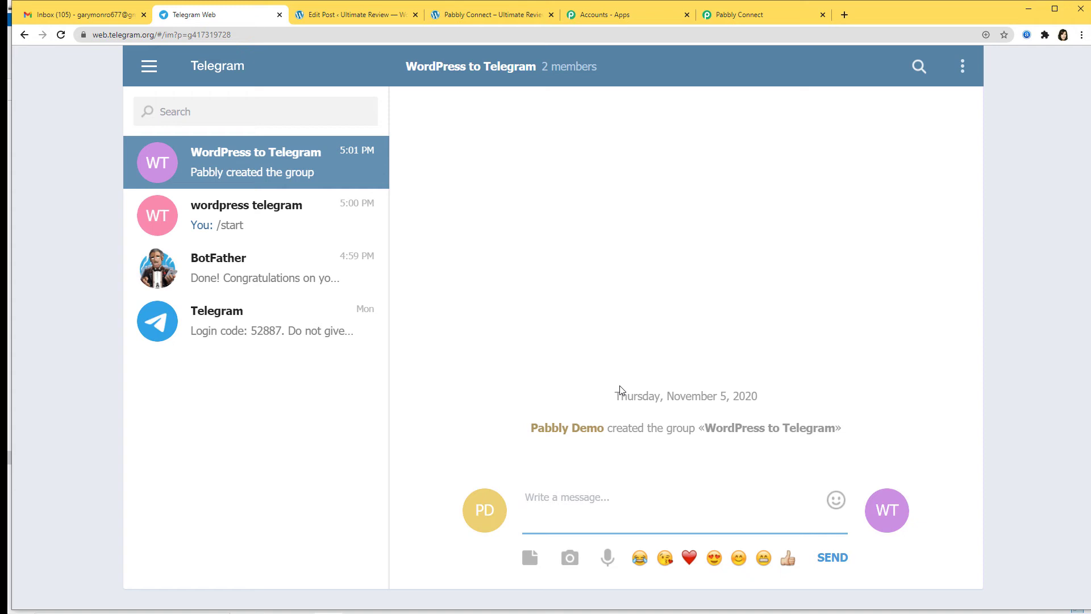
- Copy the group's numeric ID between "s" and the underscore in the Telegram Web address, and paste it as the Chat ID in Pabbly Connect
{"action": "left_click_drag", "start_coordinate": [233, 37], "coordinate": [192, 37]}
{"action": "key", "text": "ctrl+c"}
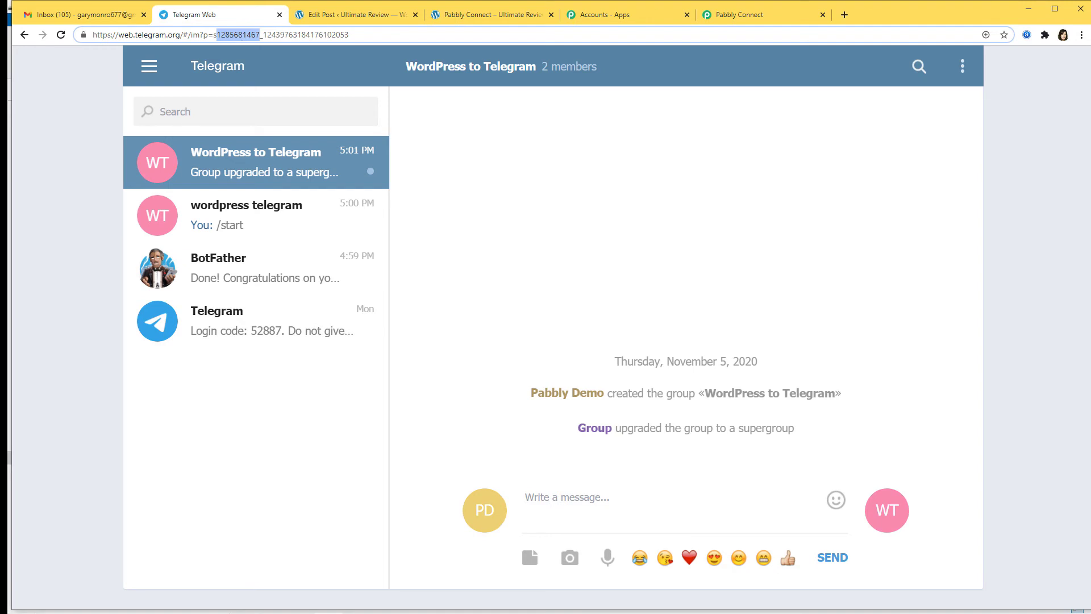
{"action": "left_click", "coordinate": [771, 20]}
{"action": "left_click", "coordinate": [373, 232]}
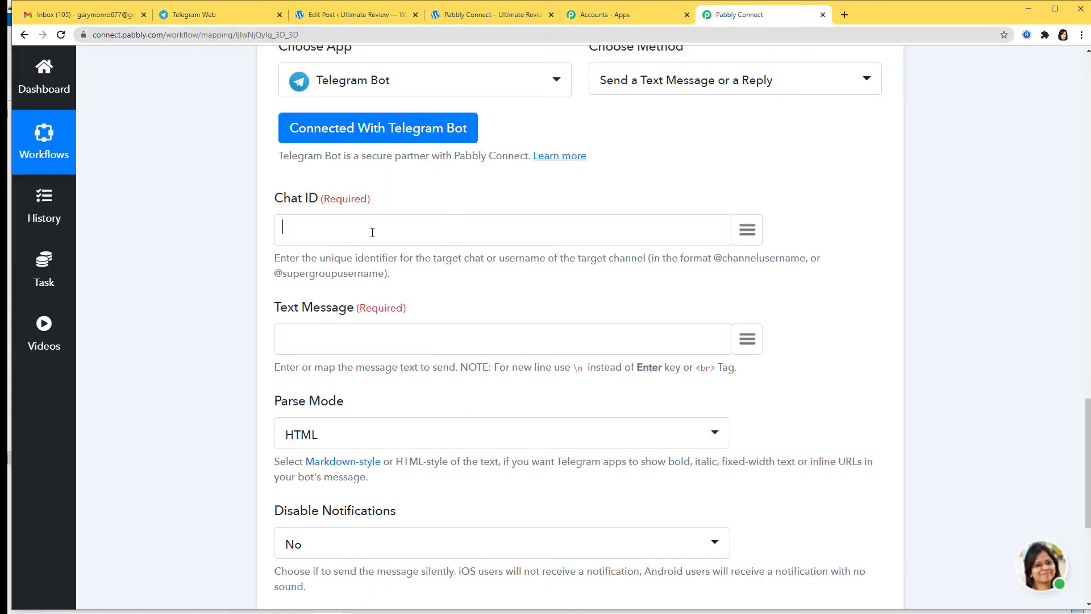
{"action": "key", "text": "ctrl+v"}
- Prefix the pasted group ID in the Chat ID field with -100
{"action": "left_click_drag", "start_coordinate": [365, 227], "coordinate": [282, 228]}
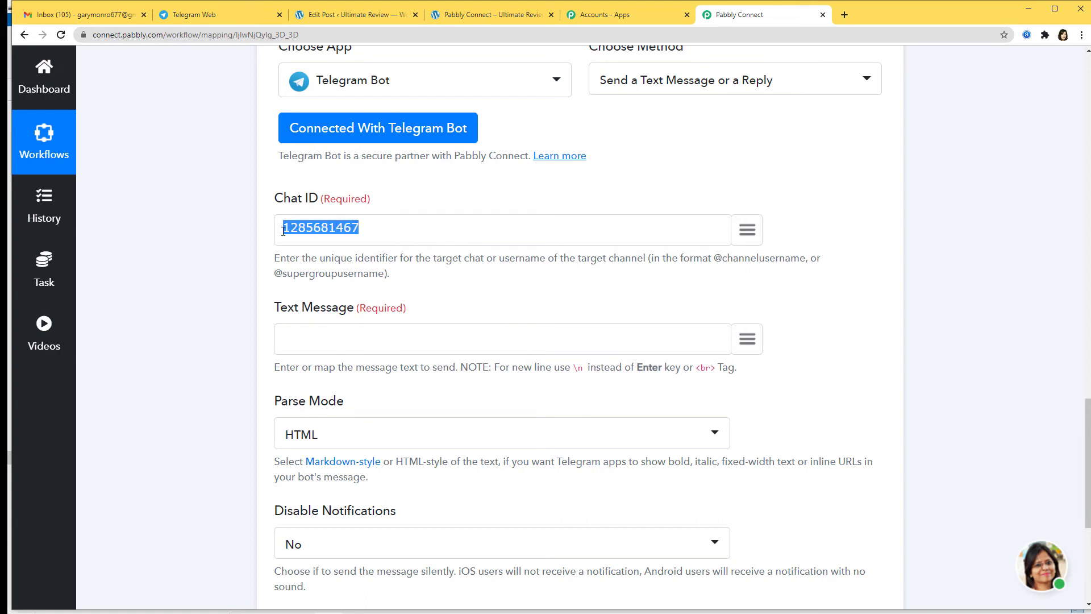
{"action": "left_click", "coordinate": [369, 231]}
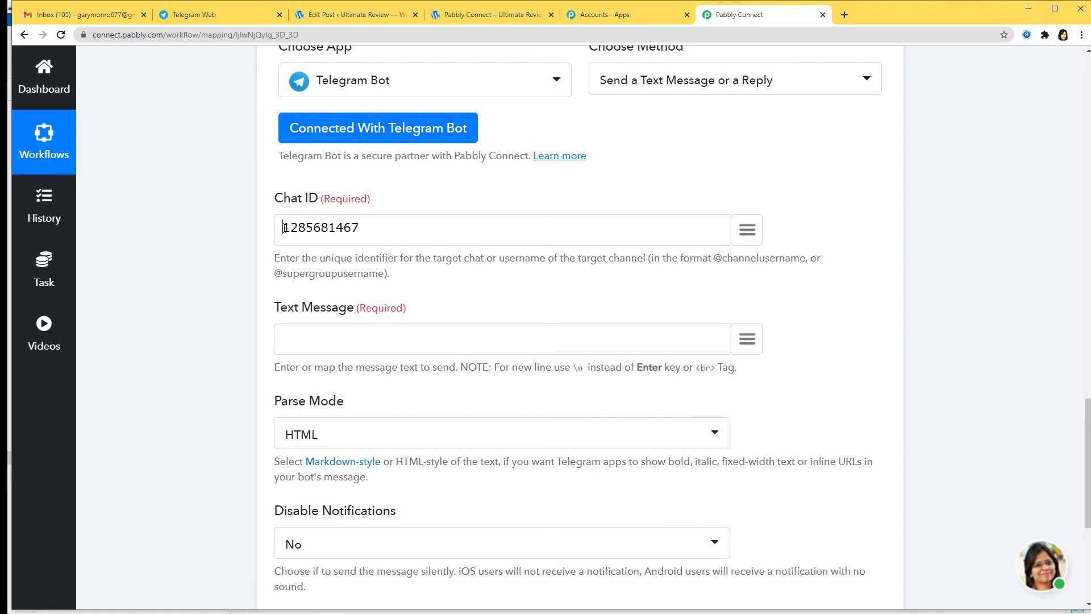
{"action": "type", "text": "100"}
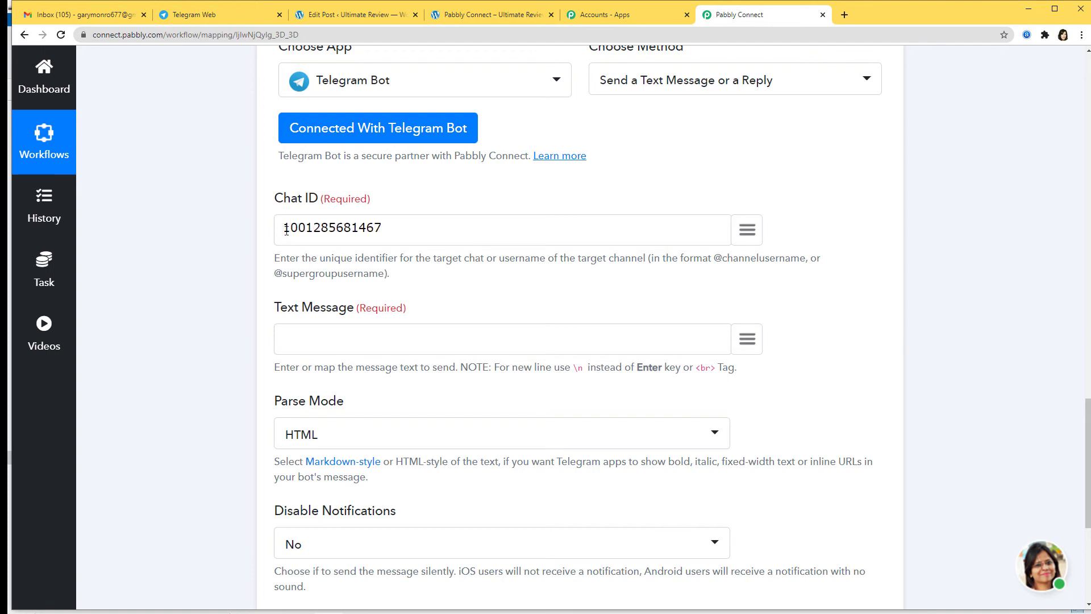
{"action": "left_click_drag", "start_coordinate": [284, 230], "coordinate": [389, 232]}
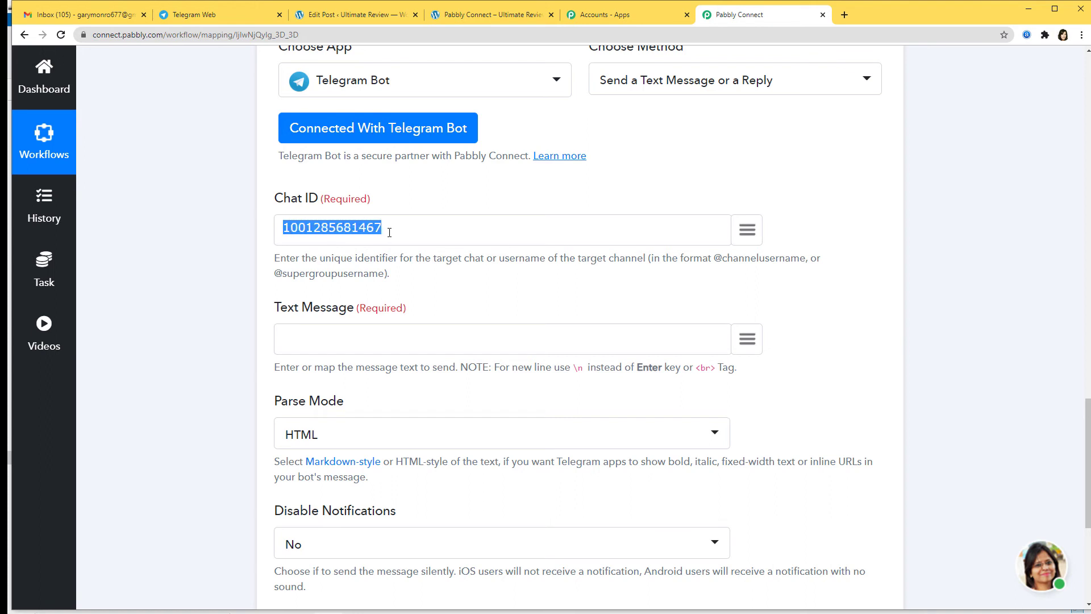
{"action": "left_click", "coordinate": [389, 233]}
{"action": "key", "text": "Home"}
{"action": "type", "text": "-"}
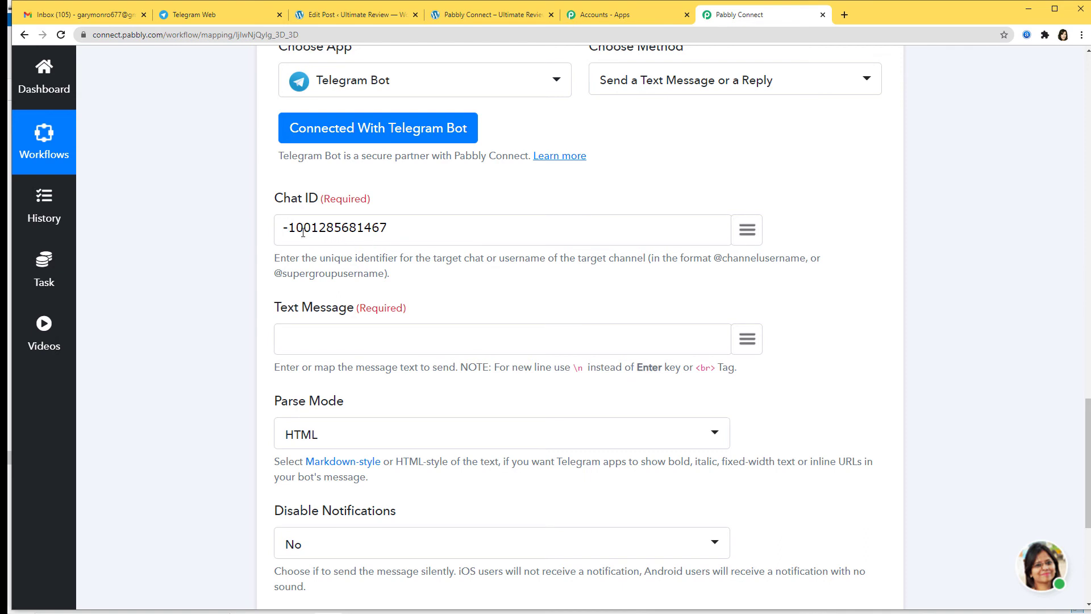
- Enter "A new Post Published/Updated on WordPress with the Title" as the Text Message
{"action": "scroll", "coordinate": [246, 229], "scroll_direction": "down", "scroll_amount": 2}
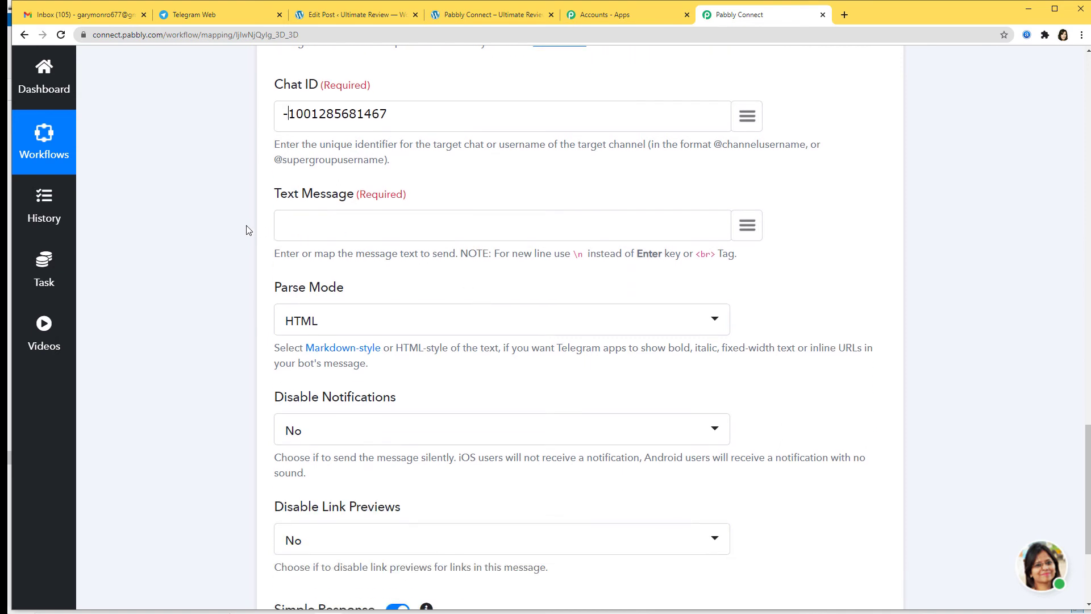
{"action": "left_click", "coordinate": [308, 228]}
{"action": "type", "text": "A new Post Published/Upda"}
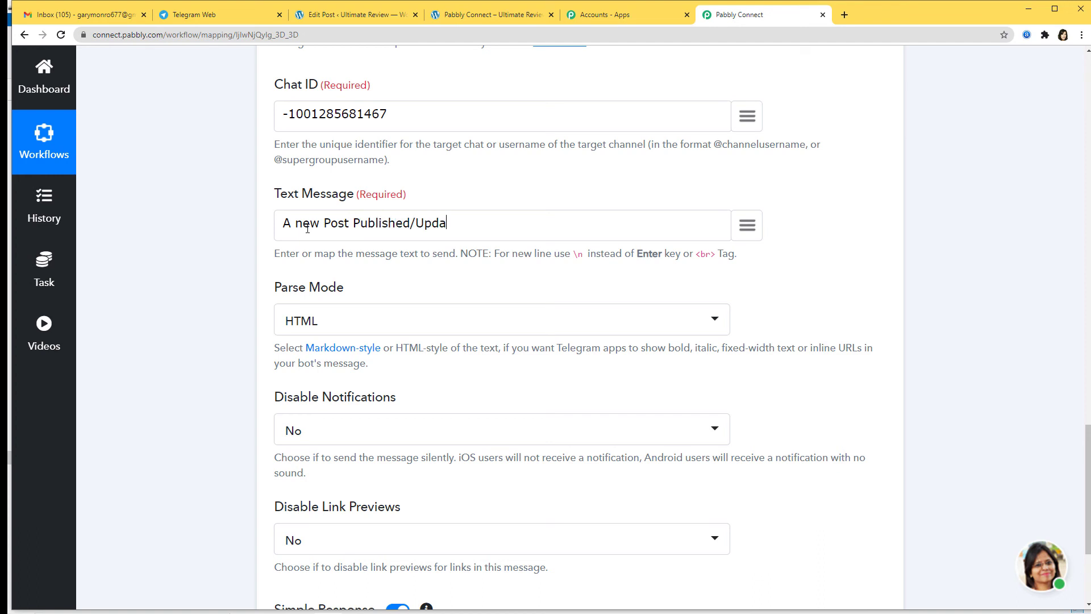
{"action": "type", "text": "ted on WordPress wit"}
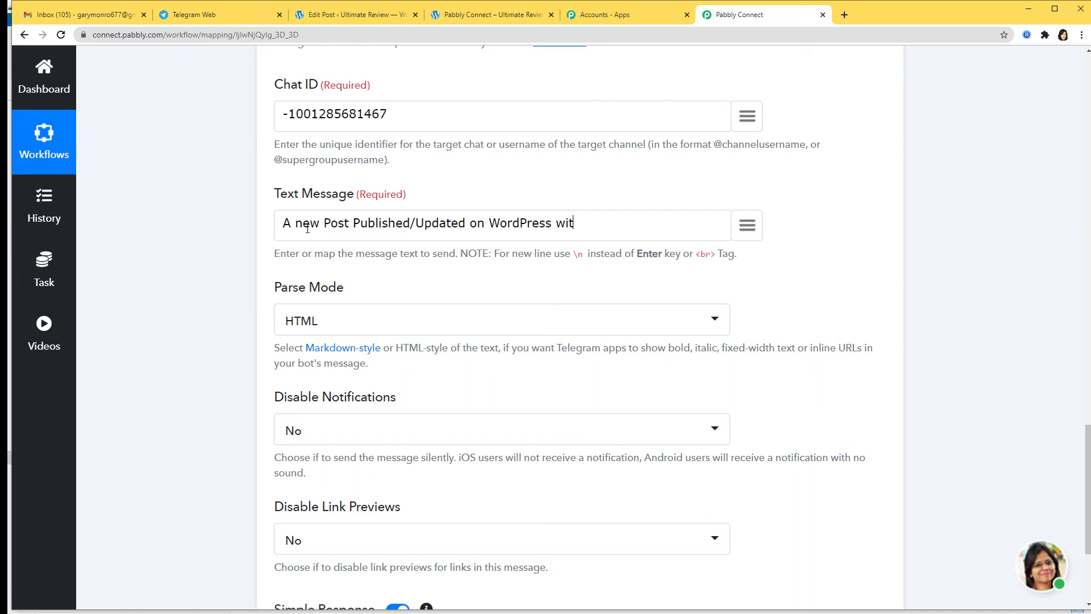
{"action": "type", "text": "h the Title"}
- Append the mapped post > post_title value from the WordPress trigger to the end of the Text Message
{"action": "left_click", "coordinate": [750, 229]}
{"action": "scroll", "coordinate": [717, 406], "scroll_direction": "down", "scroll_amount": 13}
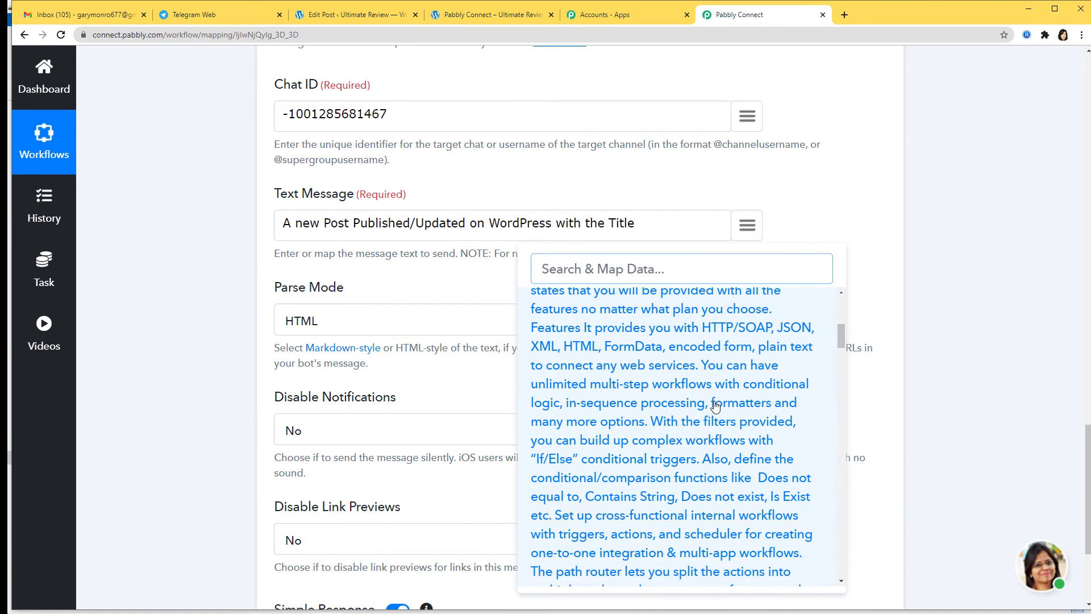
{"action": "scroll", "coordinate": [717, 406], "scroll_direction": "up", "scroll_amount": 4}
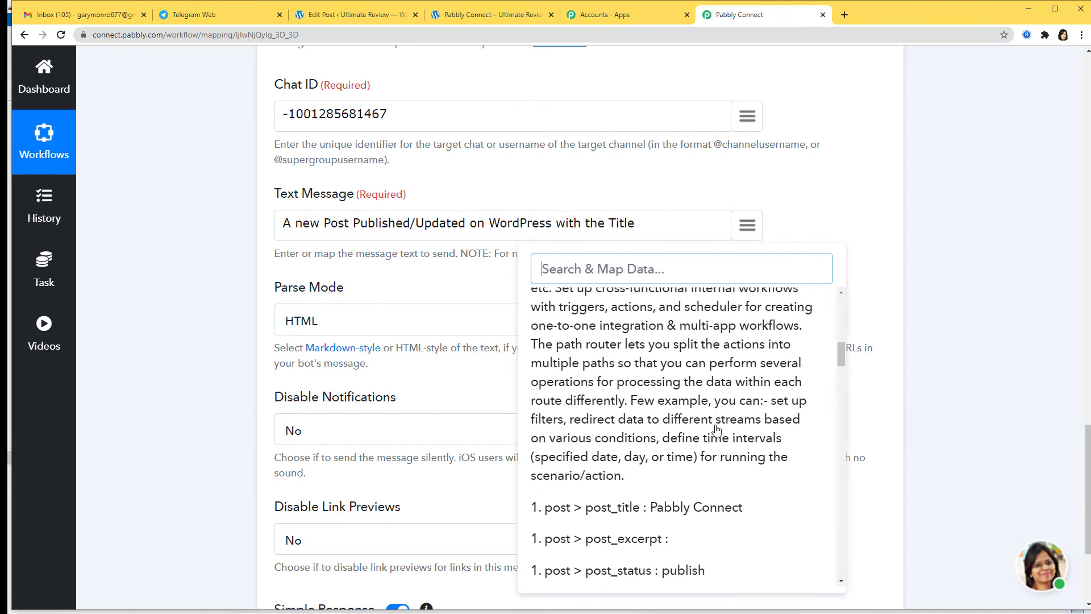
{"action": "left_click", "coordinate": [702, 506]}
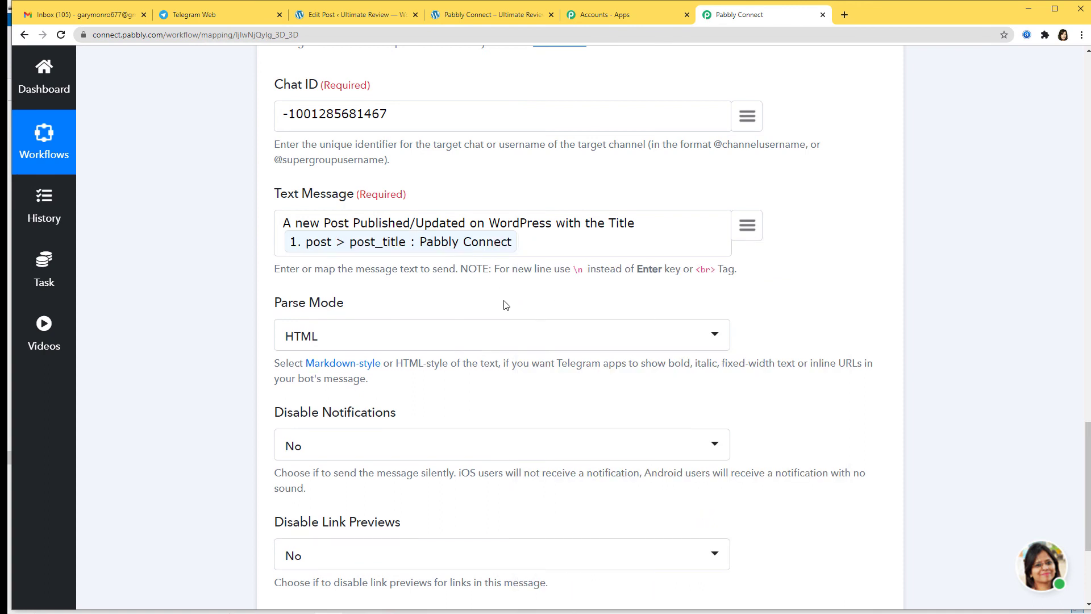
- Save the Telegram Bot action with its remaining options as they are, and send a test request
{"action": "scroll", "coordinate": [517, 308], "scroll_direction": "down", "scroll_amount": 1}
{"action": "scroll", "coordinate": [517, 308], "scroll_direction": "down", "scroll_amount": 1}
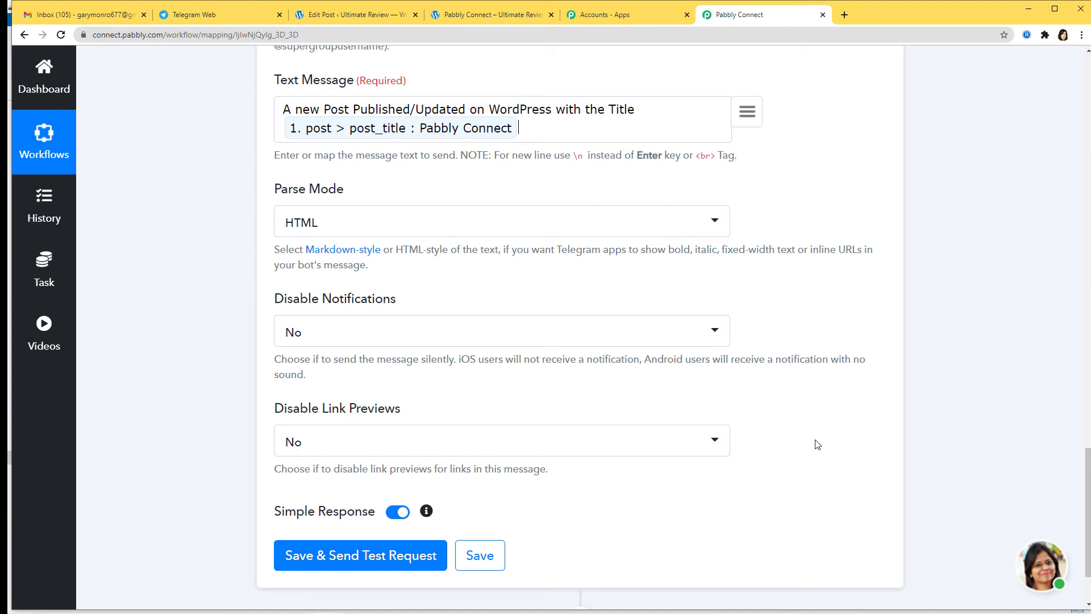
{"action": "scroll", "coordinate": [550, 463], "scroll_direction": "down", "scroll_amount": 1}
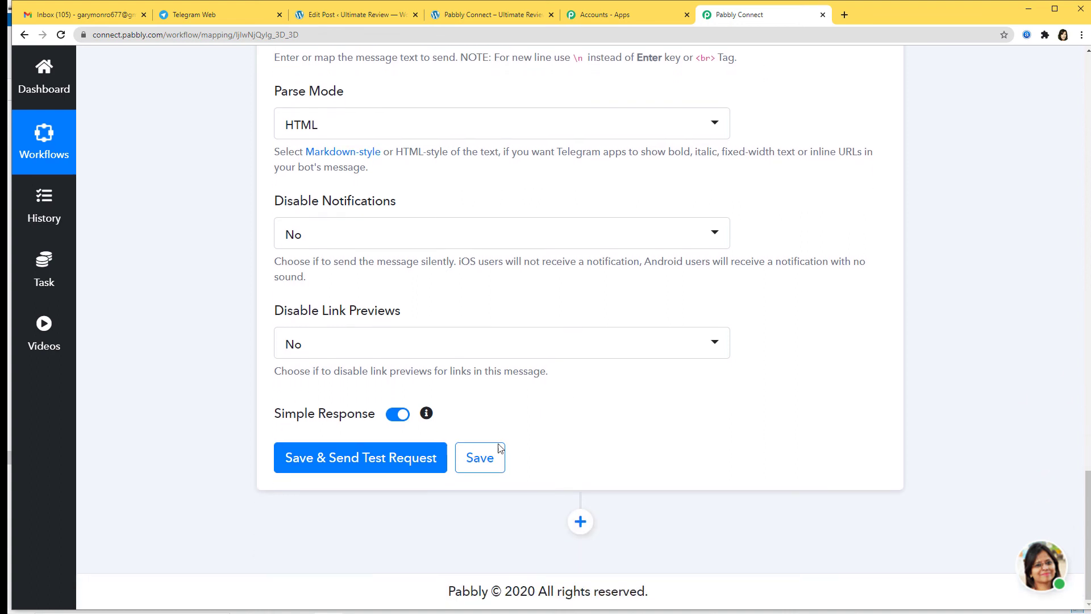
{"action": "left_click", "coordinate": [370, 460]}
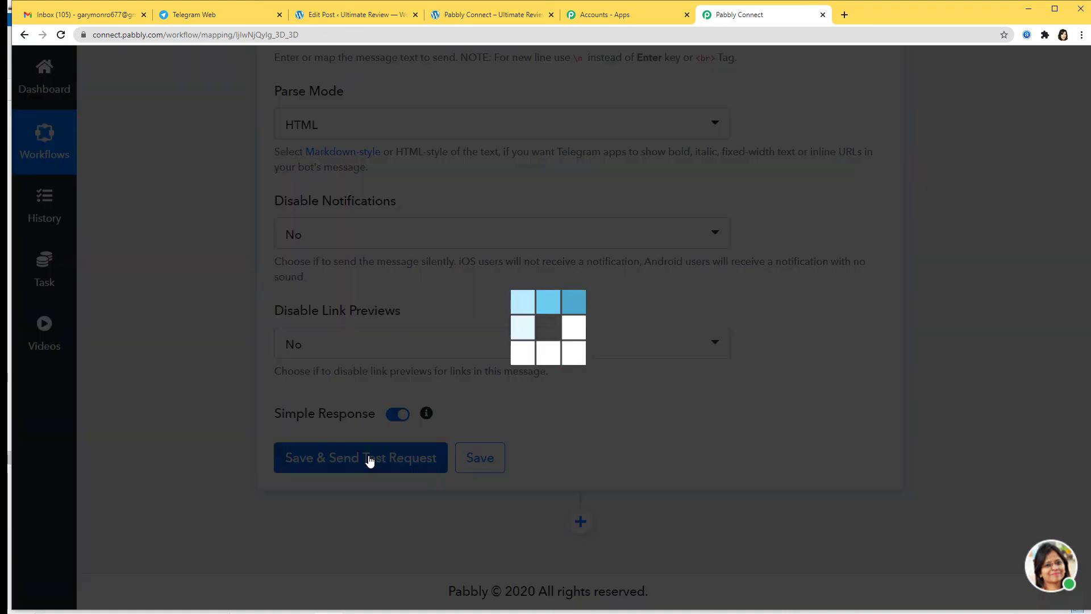
- Review the bot, chat and text fields of the API response, and save the Telegram Bot action
{"action": "scroll", "coordinate": [654, 432], "scroll_direction": "down", "scroll_amount": 5}
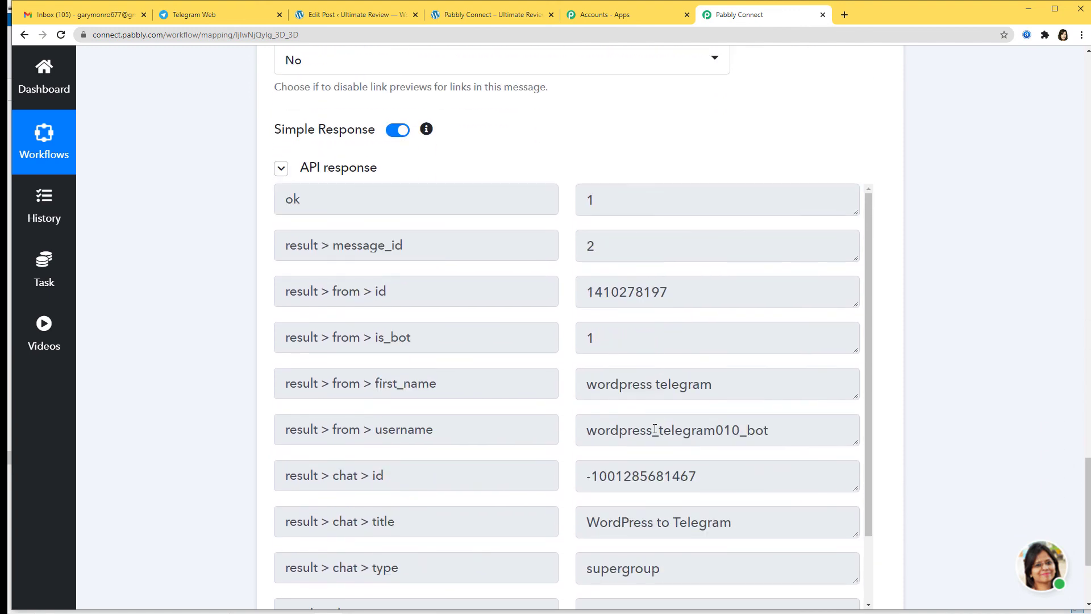
{"action": "scroll", "coordinate": [738, 429], "scroll_direction": "down", "scroll_amount": 2}
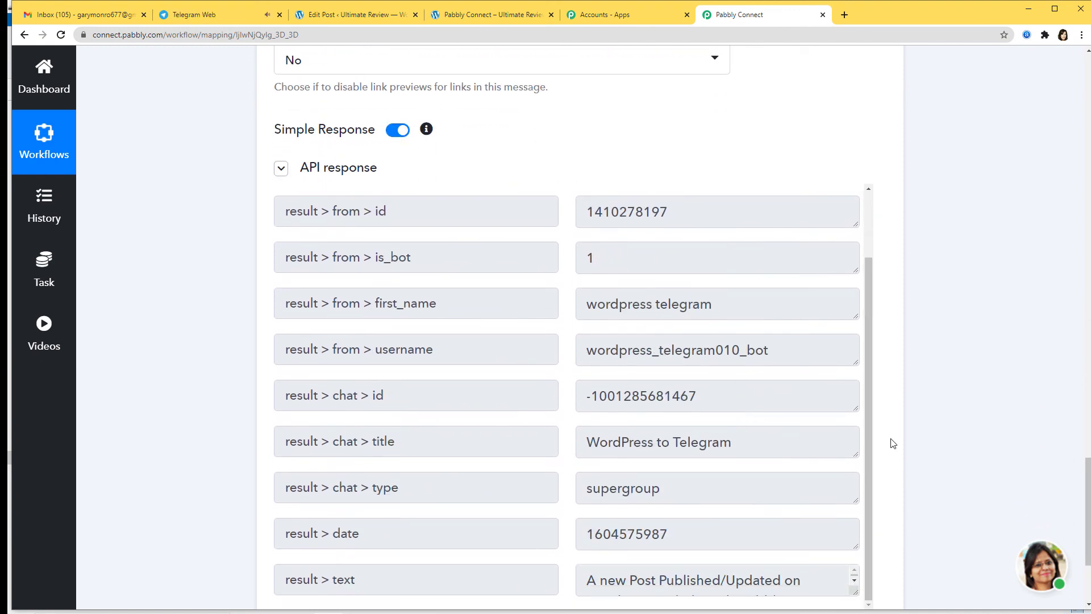
{"action": "scroll", "coordinate": [891, 443], "scroll_direction": "down", "scroll_amount": 1}
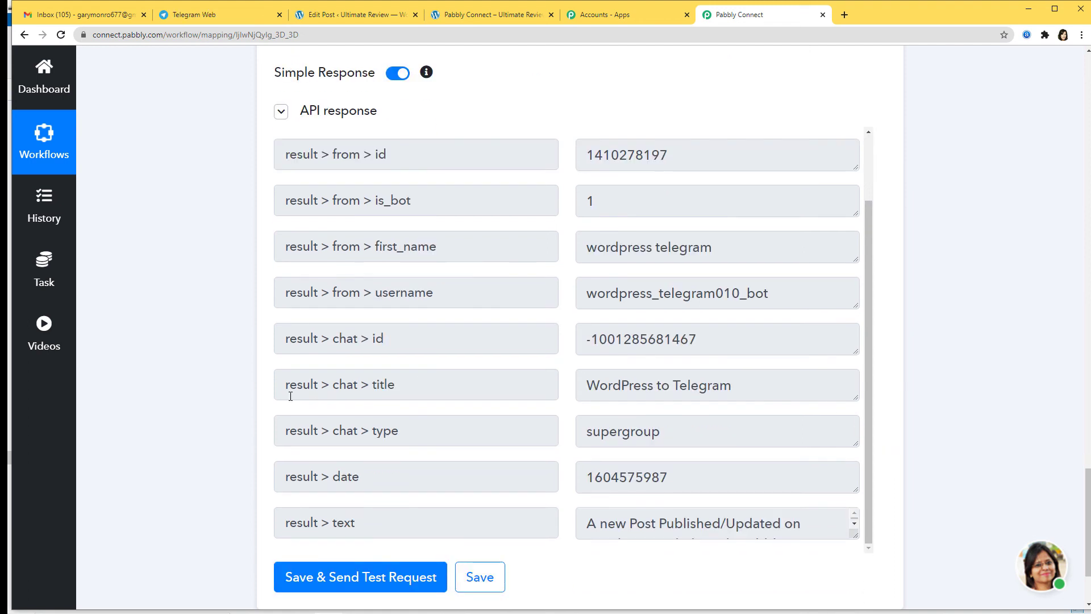
{"action": "scroll", "coordinate": [864, 418], "scroll_direction": "down", "scroll_amount": 2}
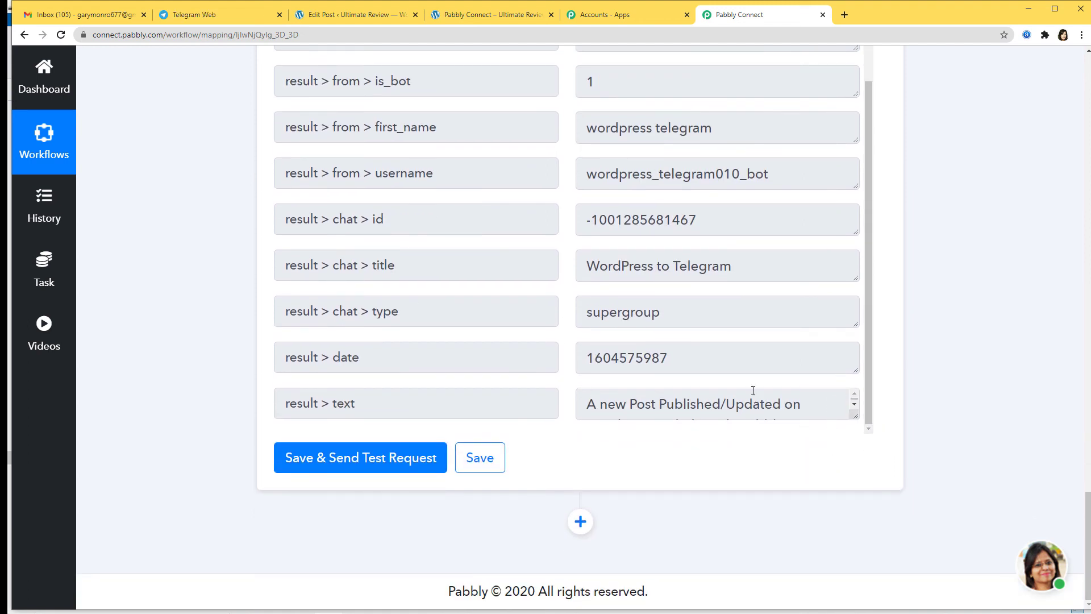
{"action": "left_click", "coordinate": [476, 458]}
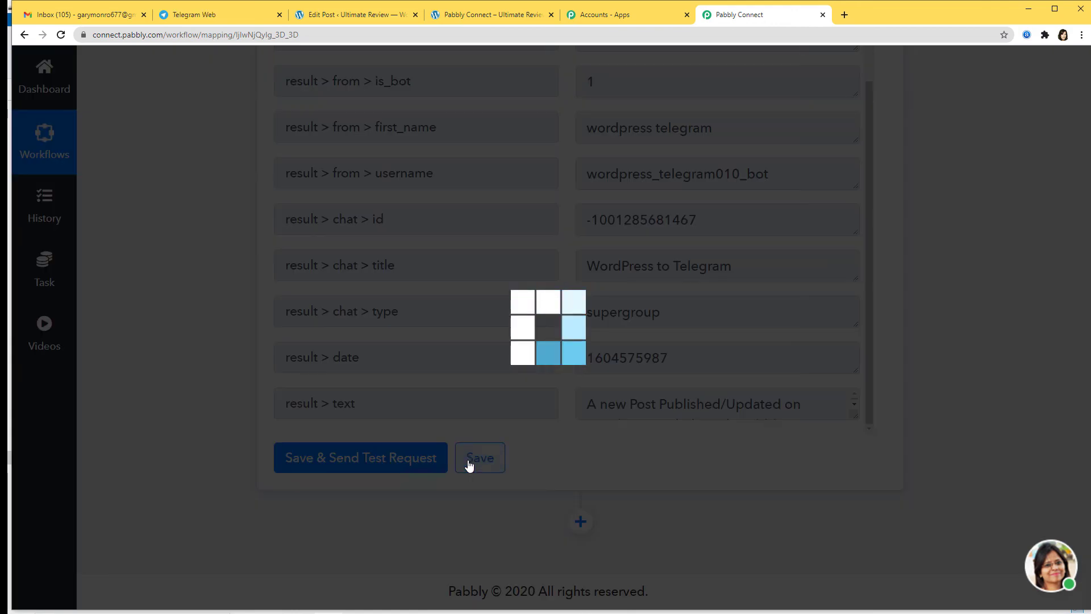
{"action": "left_click", "coordinate": [554, 419]}
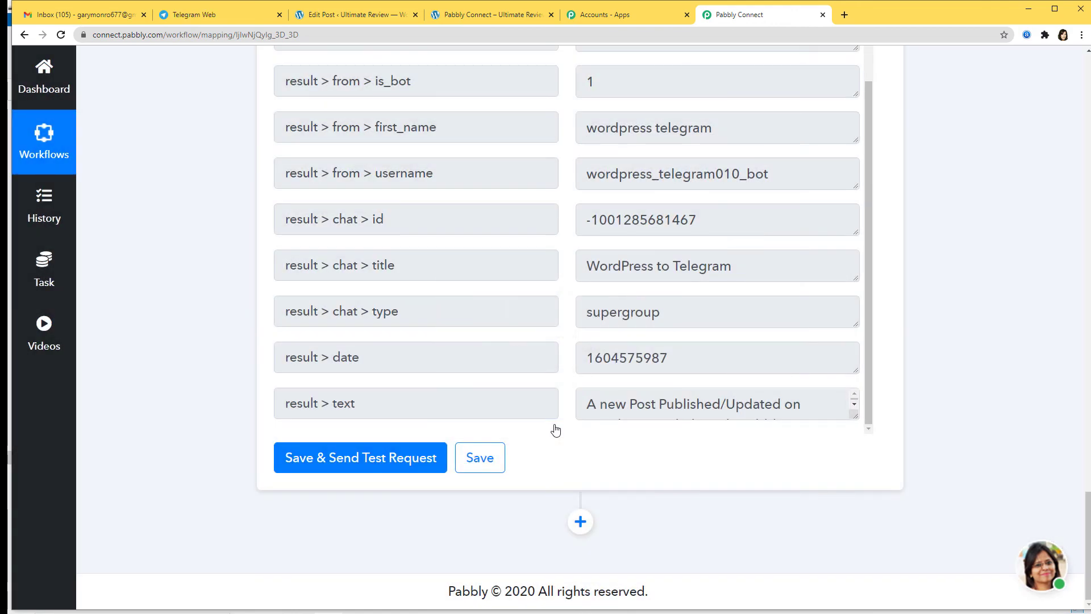
- Check the WordPress to Telegram group in Telegram Web for the test message, and switch to the post editor in WordPress
{"action": "left_click", "coordinate": [204, 16]}
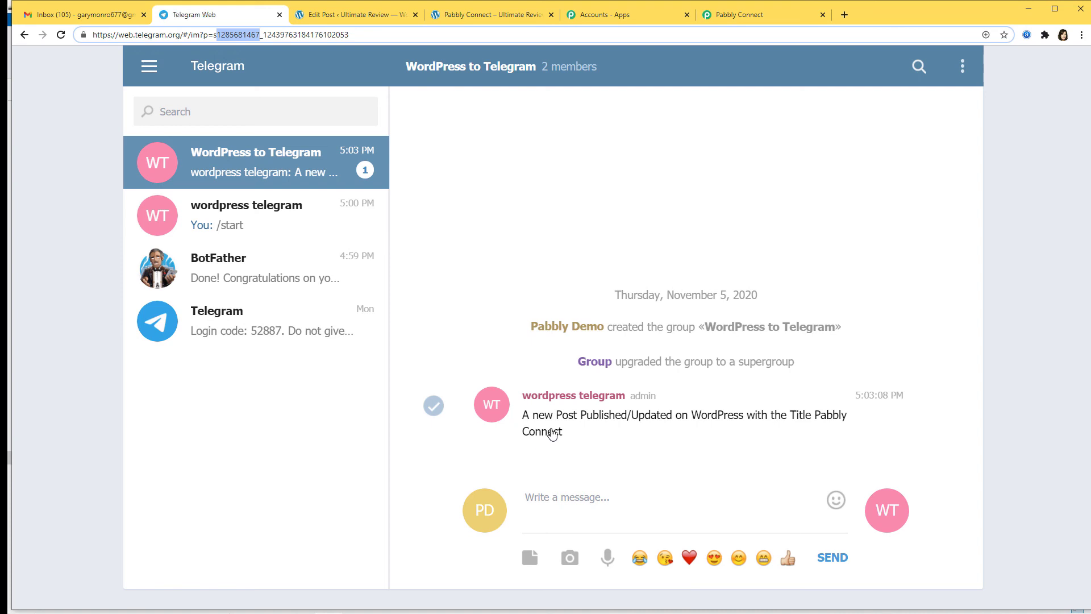
{"action": "left_click", "coordinate": [494, 15]}
{"action": "left_click", "coordinate": [346, 13]}
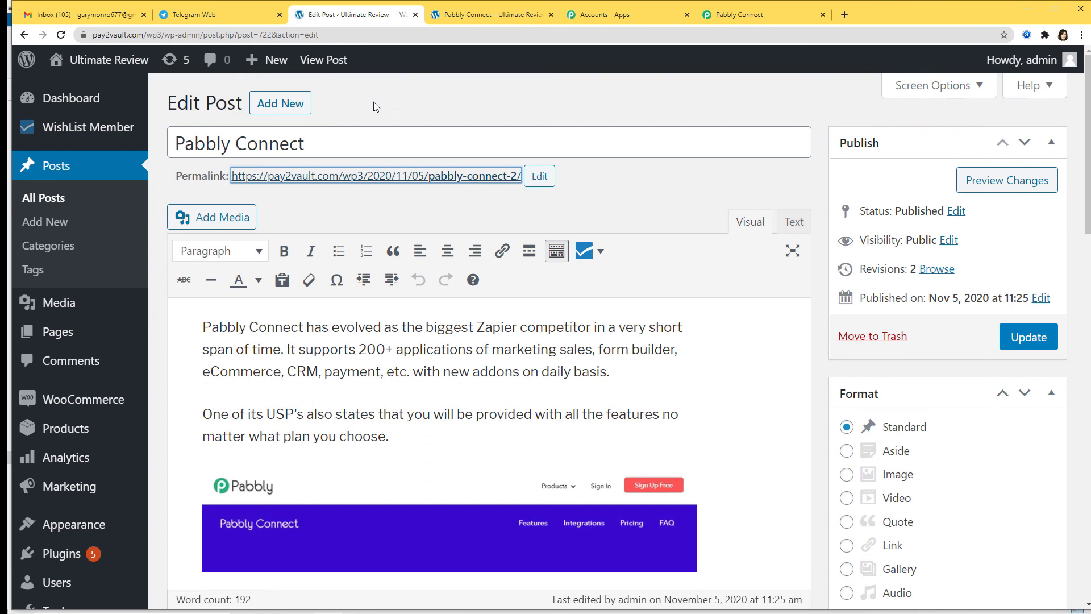
- Change the post's title to "Pabbly Connect - Best Alternative for Zapier" and update the published post
{"action": "left_click", "coordinate": [348, 140]}
{"action": "type", "text": "- Best Alternative"}
{"action": "type", "text": "for "}
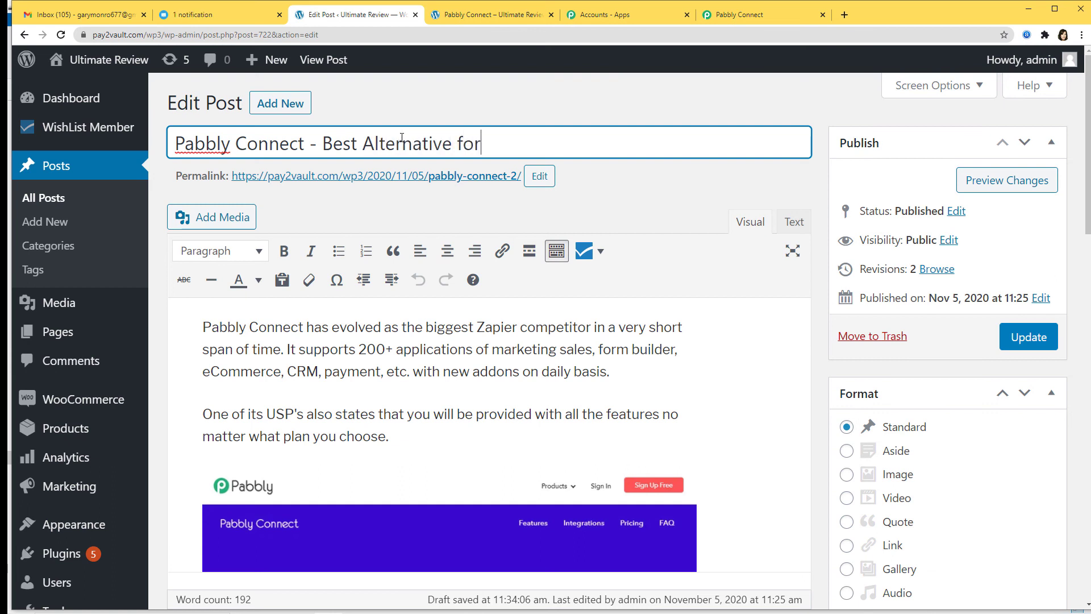
{"action": "type", "text": "Zapier"}
{"action": "left_click", "coordinate": [1025, 347]}
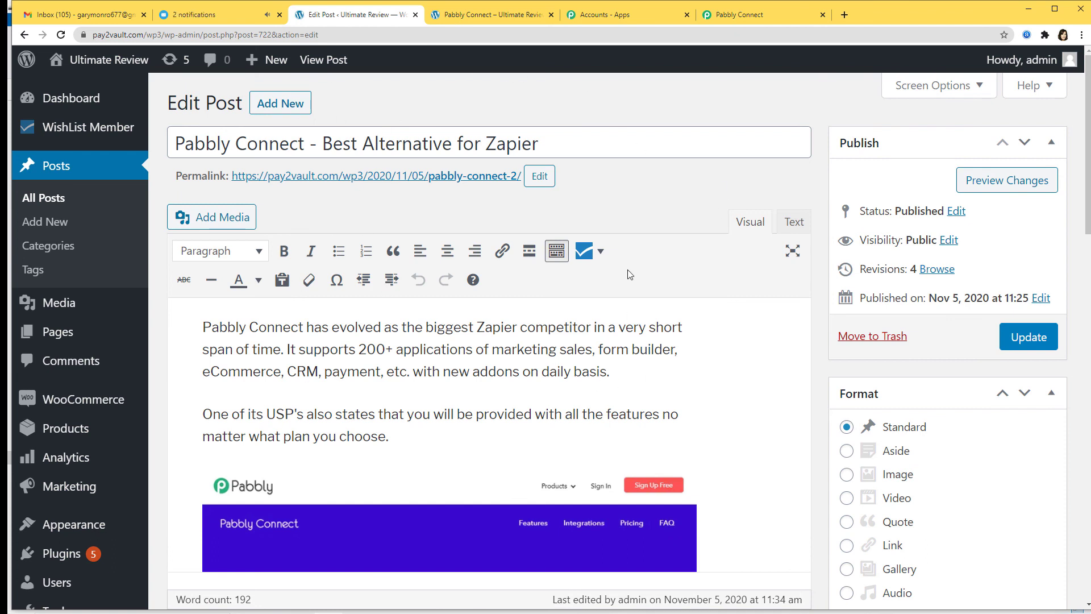
- View the updated post from its permalink in a new tab, and check the WordPress to Telegram group for the new message
{"action": "right_click", "coordinate": [496, 183]}
{"action": "left_click", "coordinate": [517, 187]}
{"action": "left_click", "coordinate": [512, 16]}
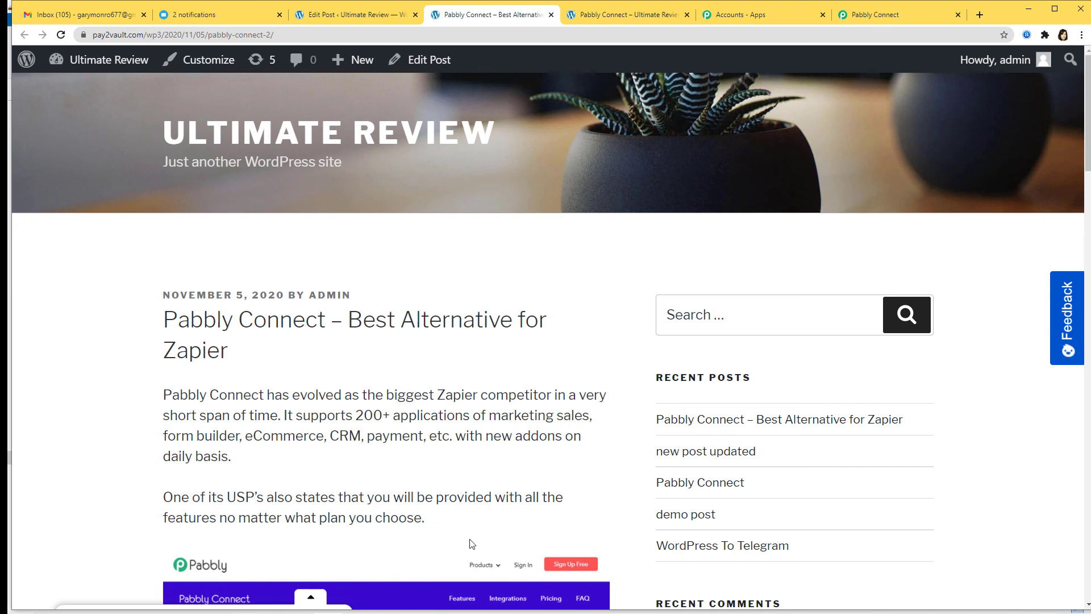
{"action": "left_click", "coordinate": [211, 15]}
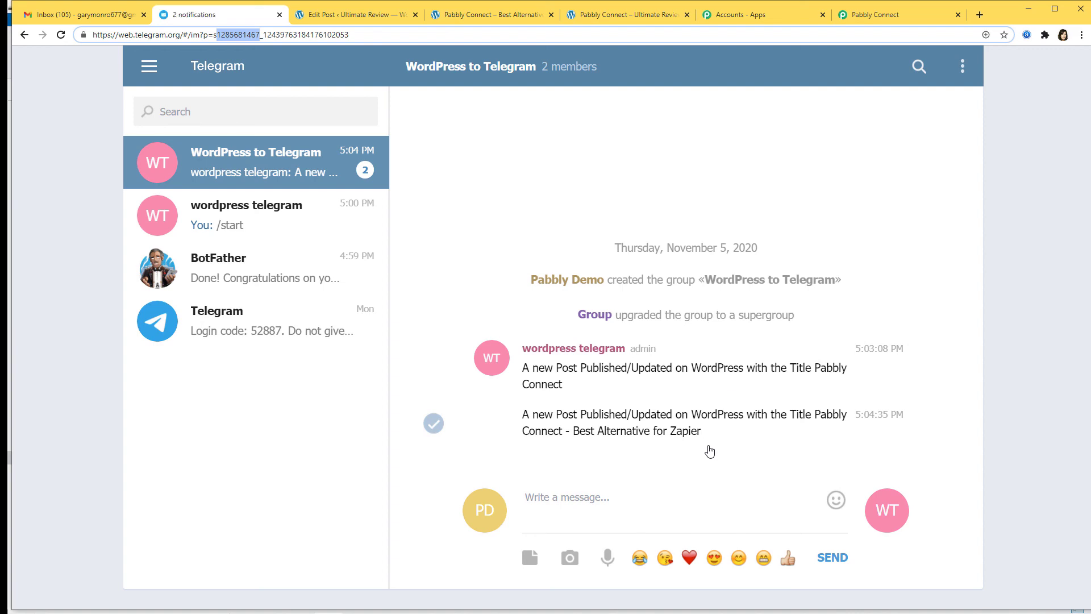
- Return to the WordPress to Telegram workflow in Pabbly Connect, and collapse the Telegram Bot action and the WordPress trigger
{"action": "left_click", "coordinate": [902, 16]}
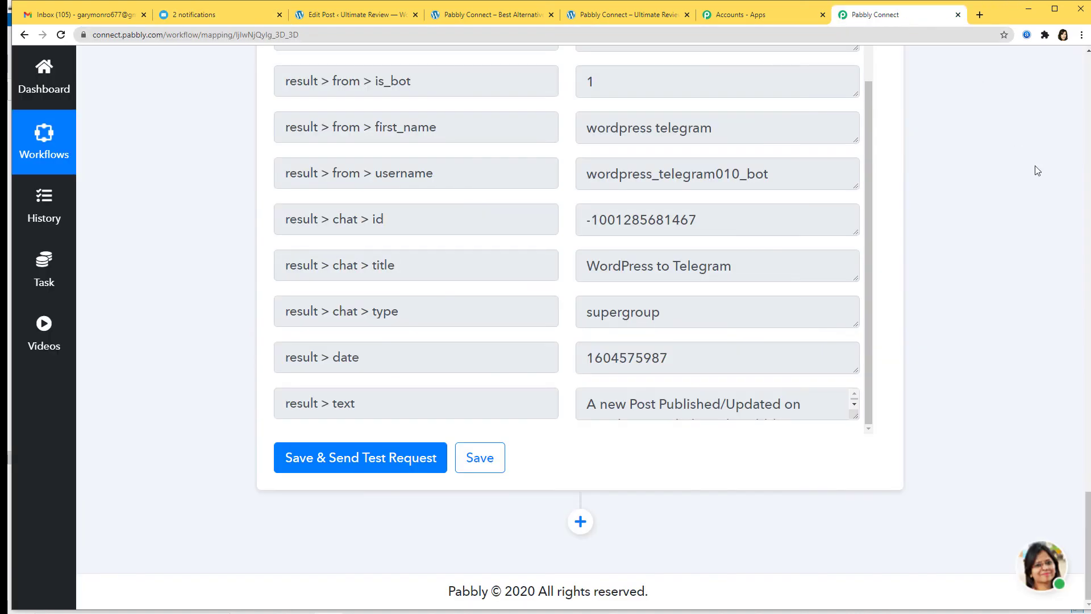
{"action": "scroll", "coordinate": [1063, 278], "scroll_direction": "up", "scroll_amount": 20}
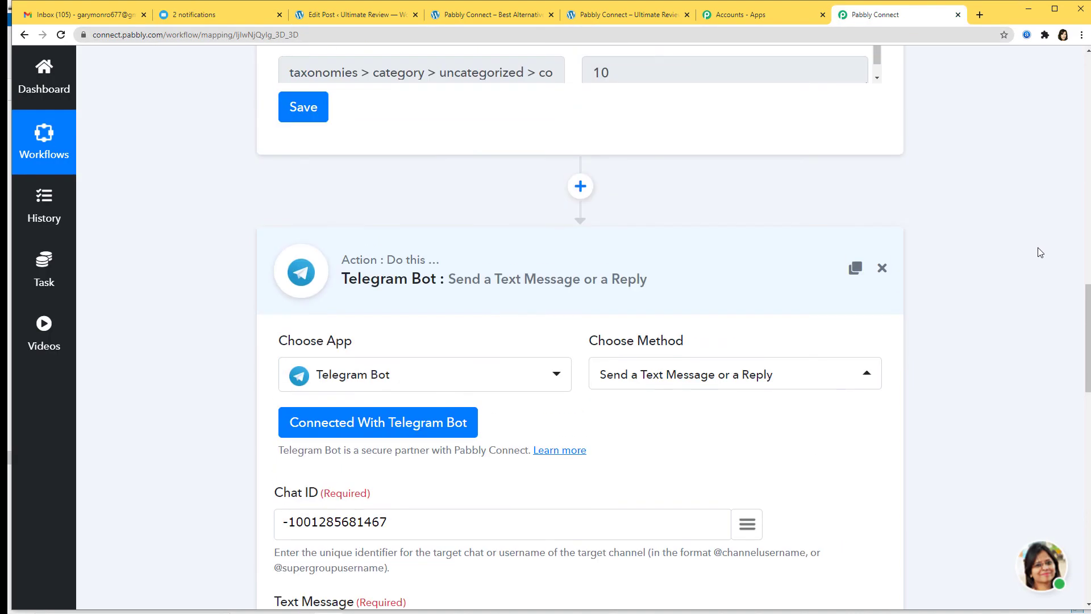
{"action": "left_click", "coordinate": [711, 283]}
{"action": "scroll", "coordinate": [1064, 199], "scroll_direction": "up", "scroll_amount": 15}
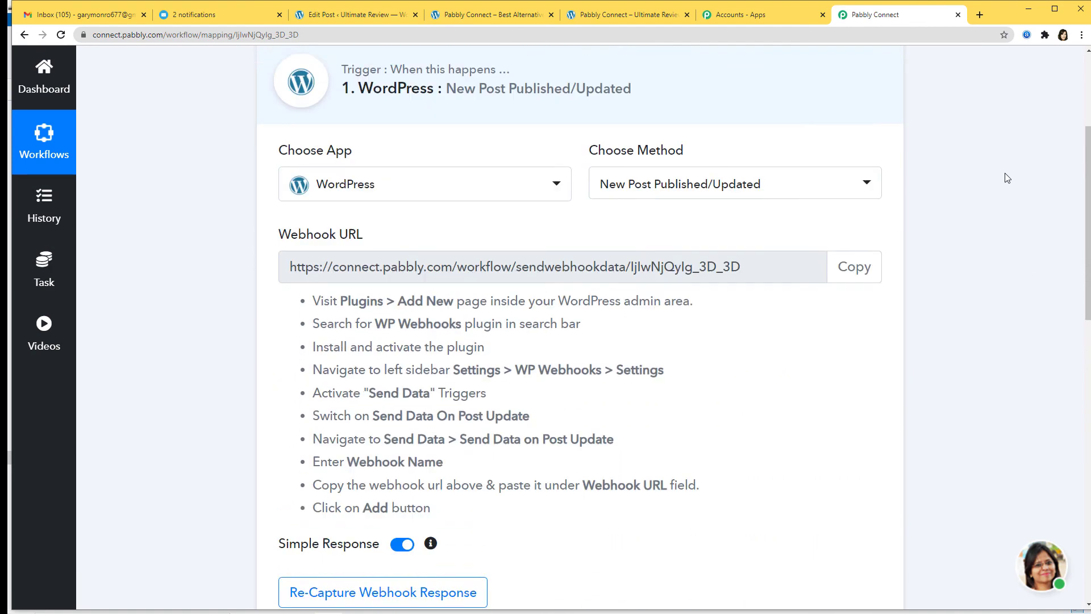
{"action": "scroll", "coordinate": [1008, 178], "scroll_direction": "up", "scroll_amount": 4}
{"action": "left_click", "coordinate": [839, 222]}
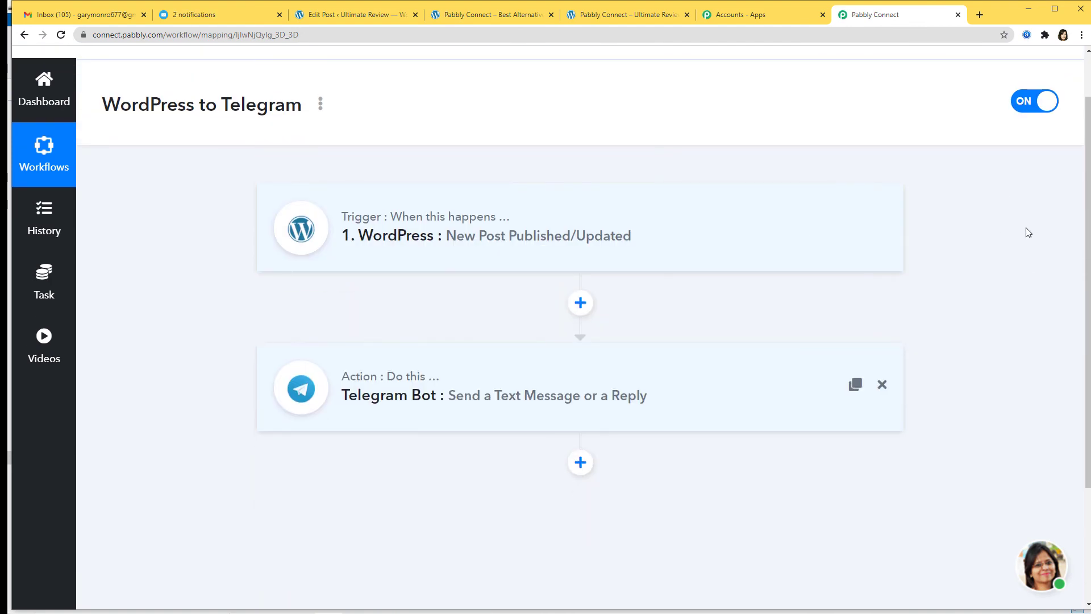